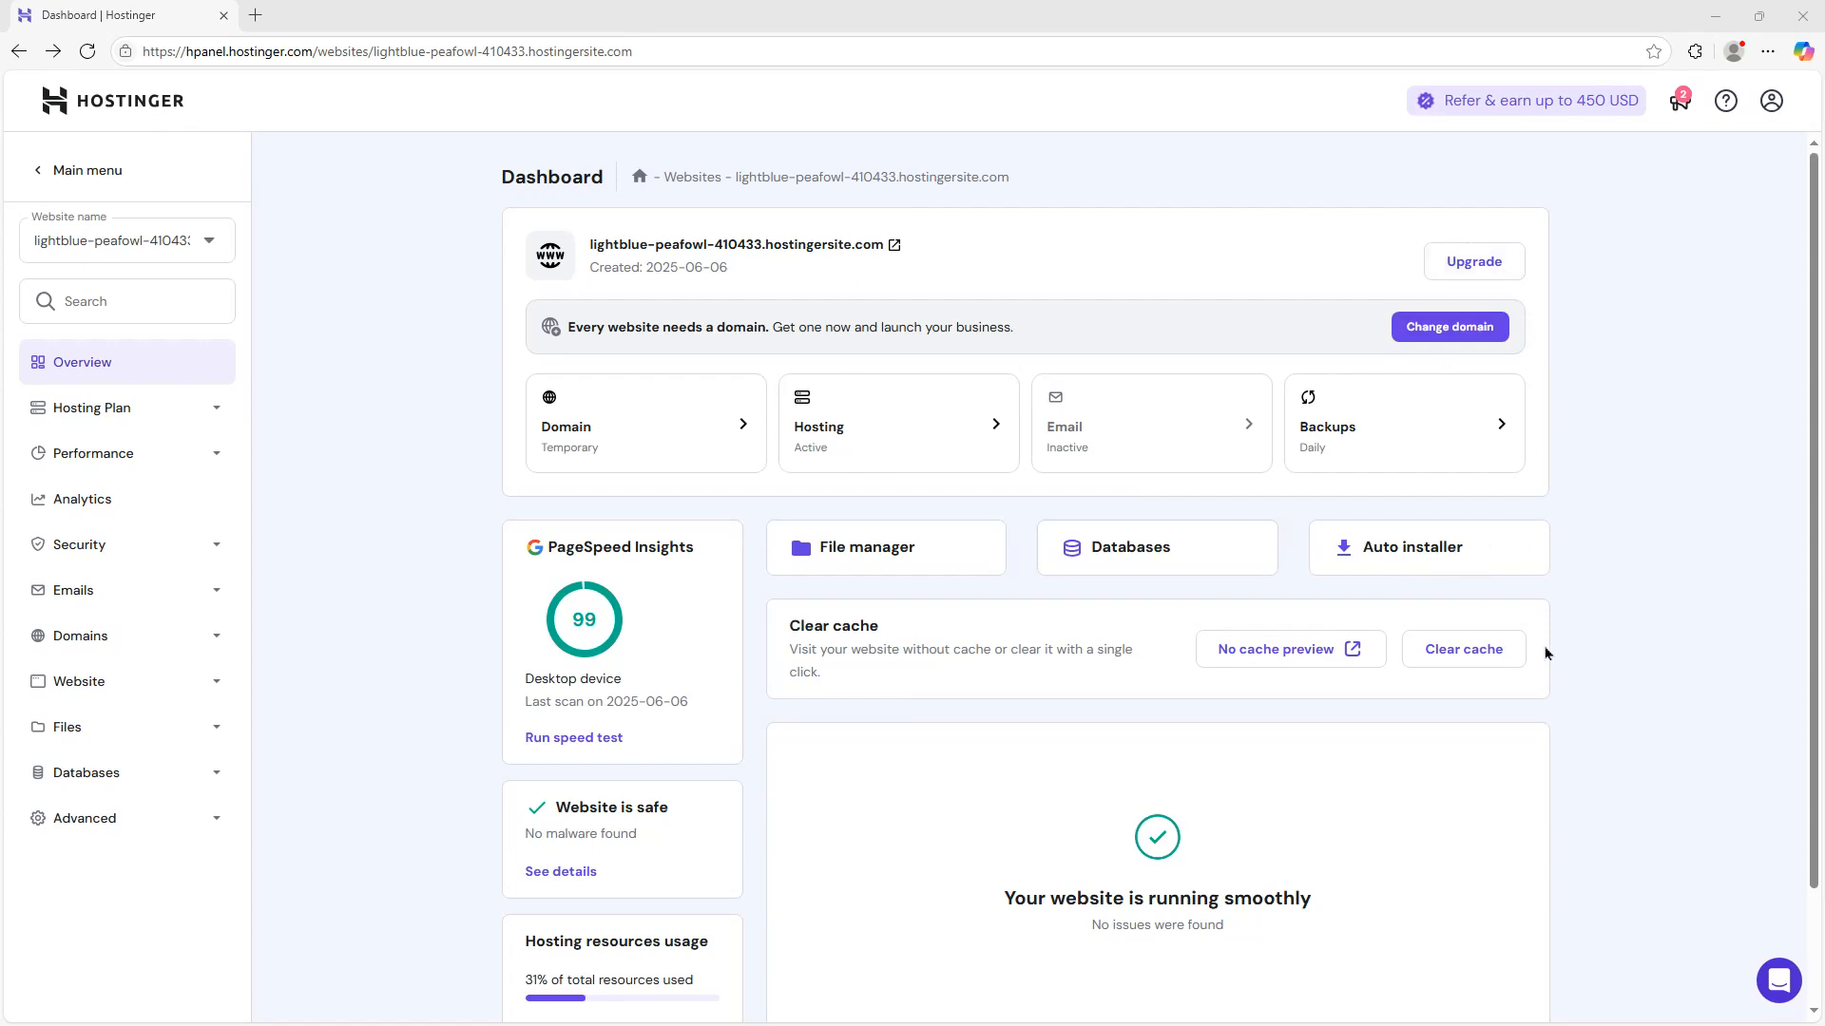
Install WordPress on the website through the Auto Installer, keeping the recommended version and update settings
click(1397, 556)
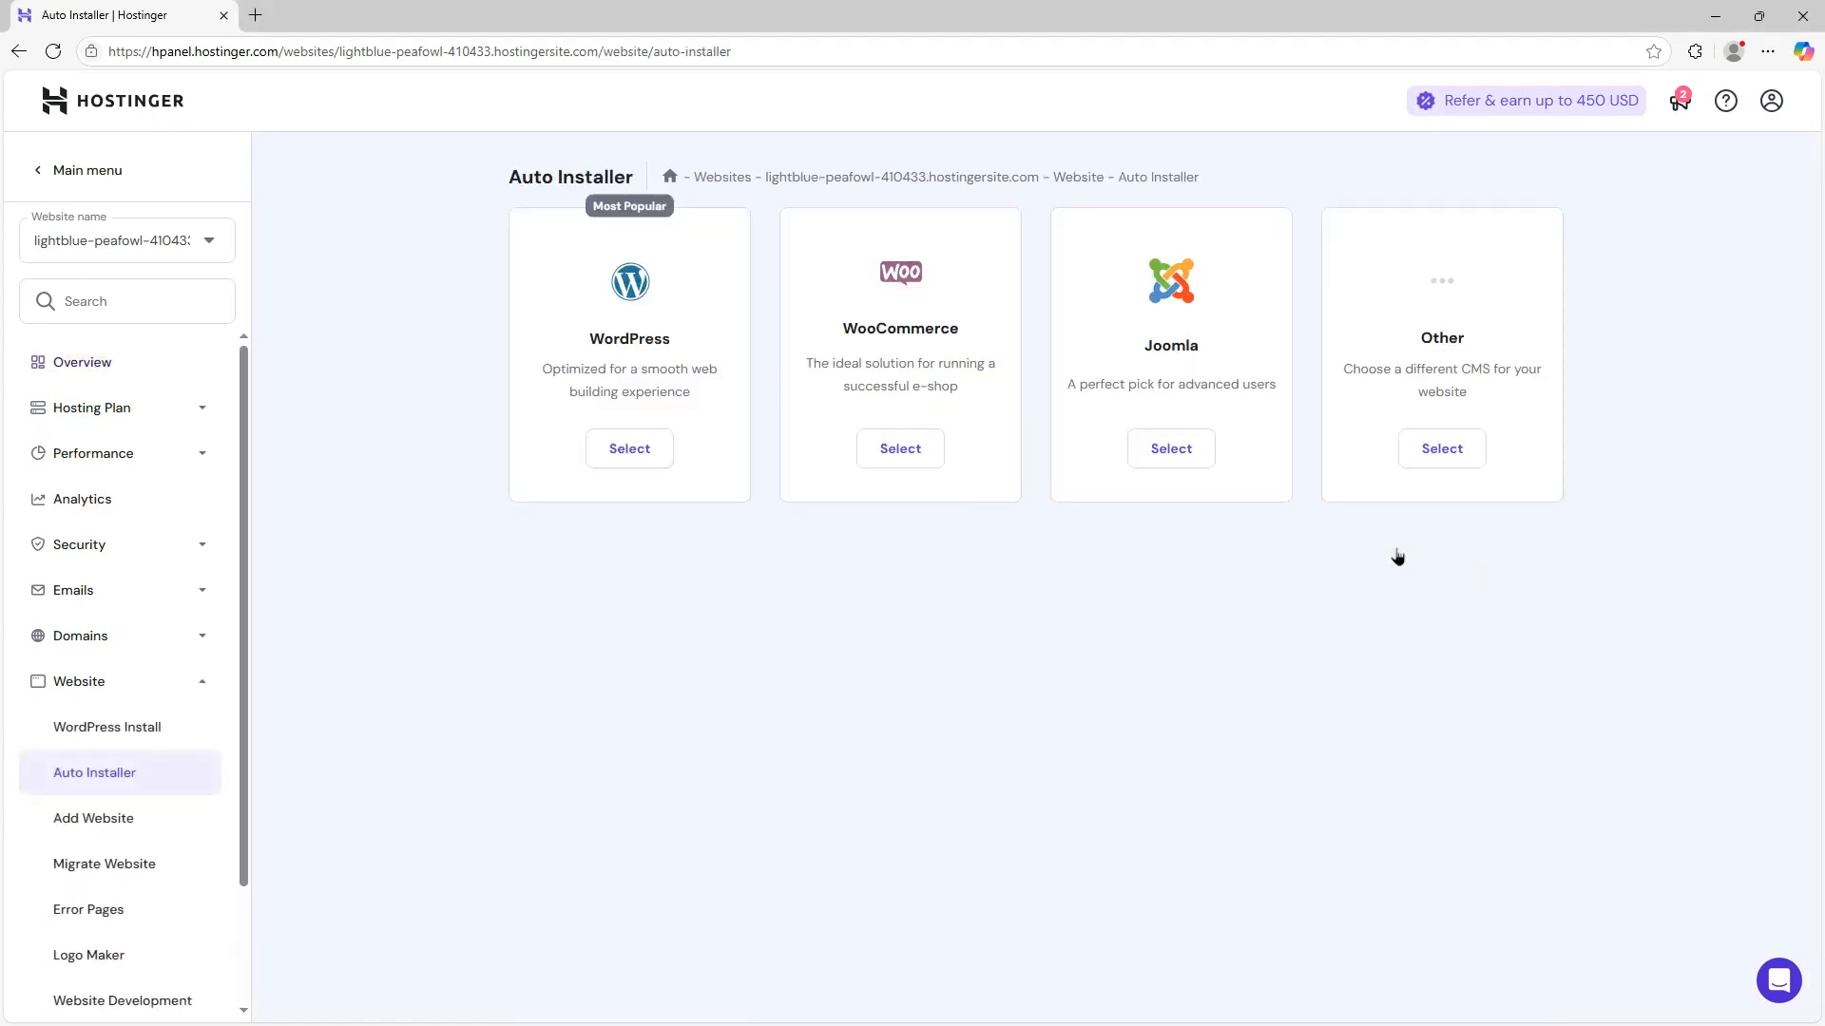
click(611, 460)
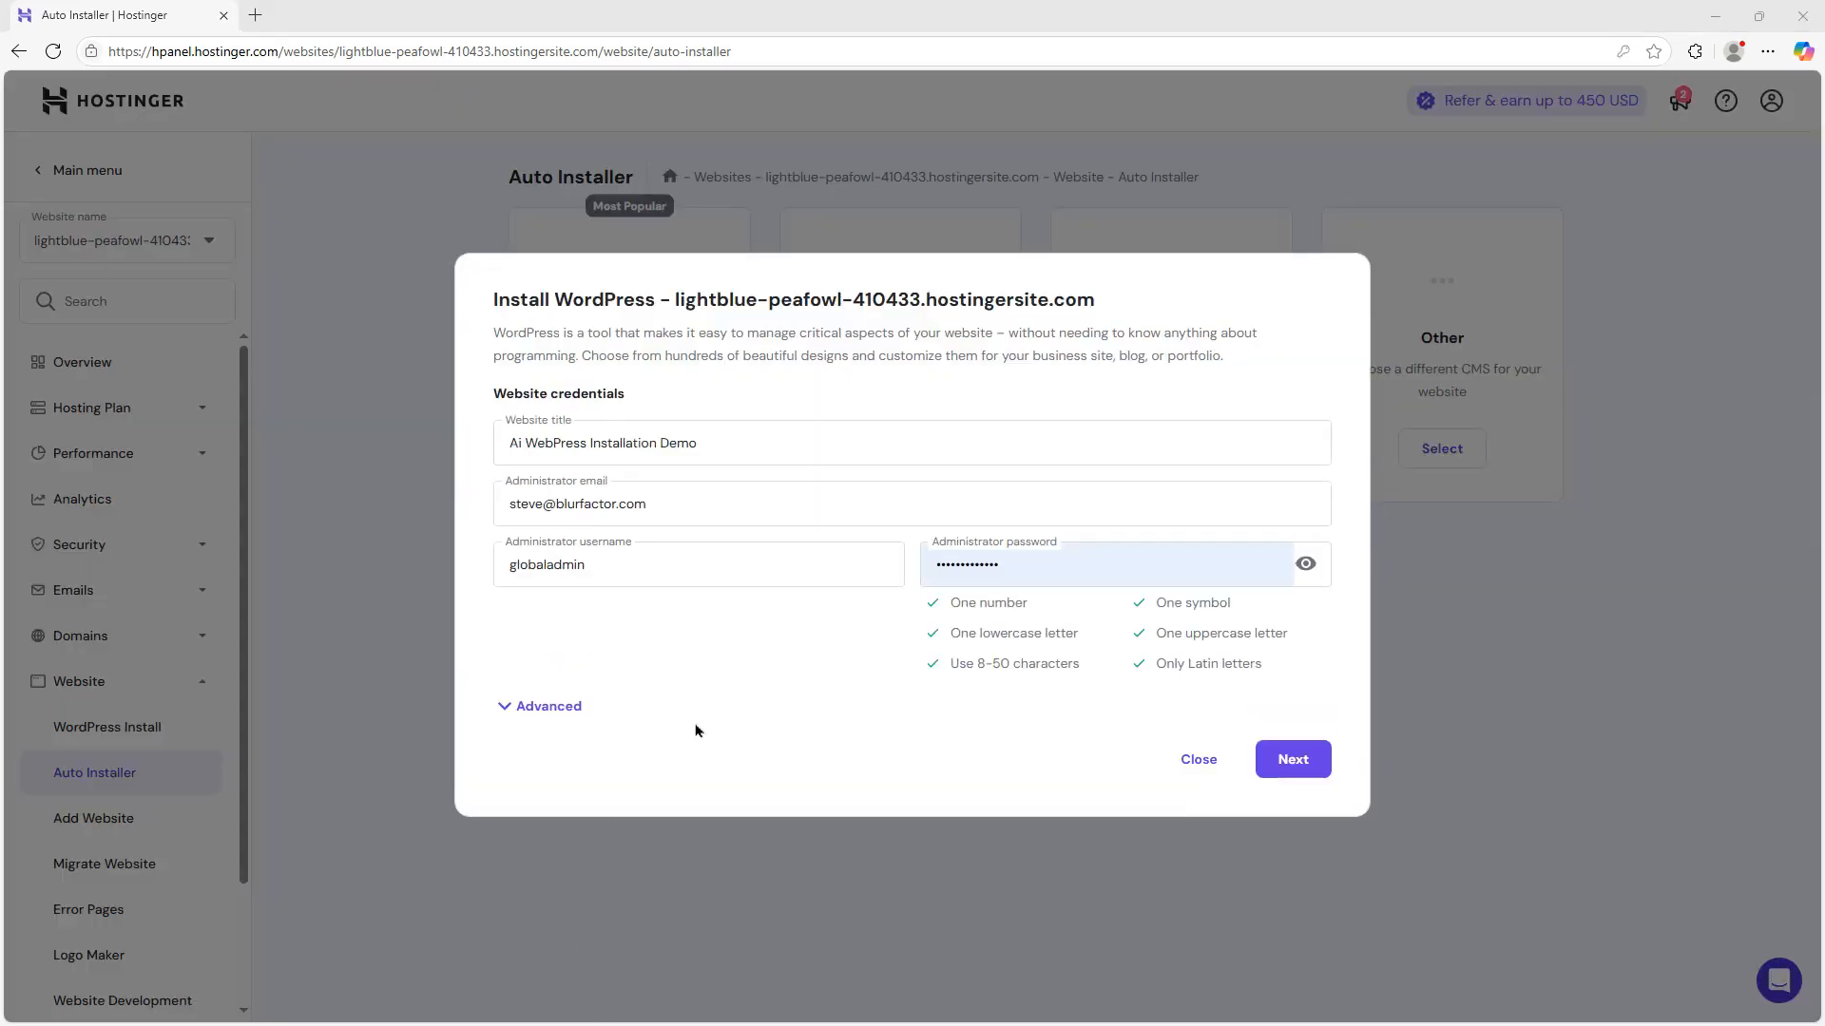
click(1291, 760)
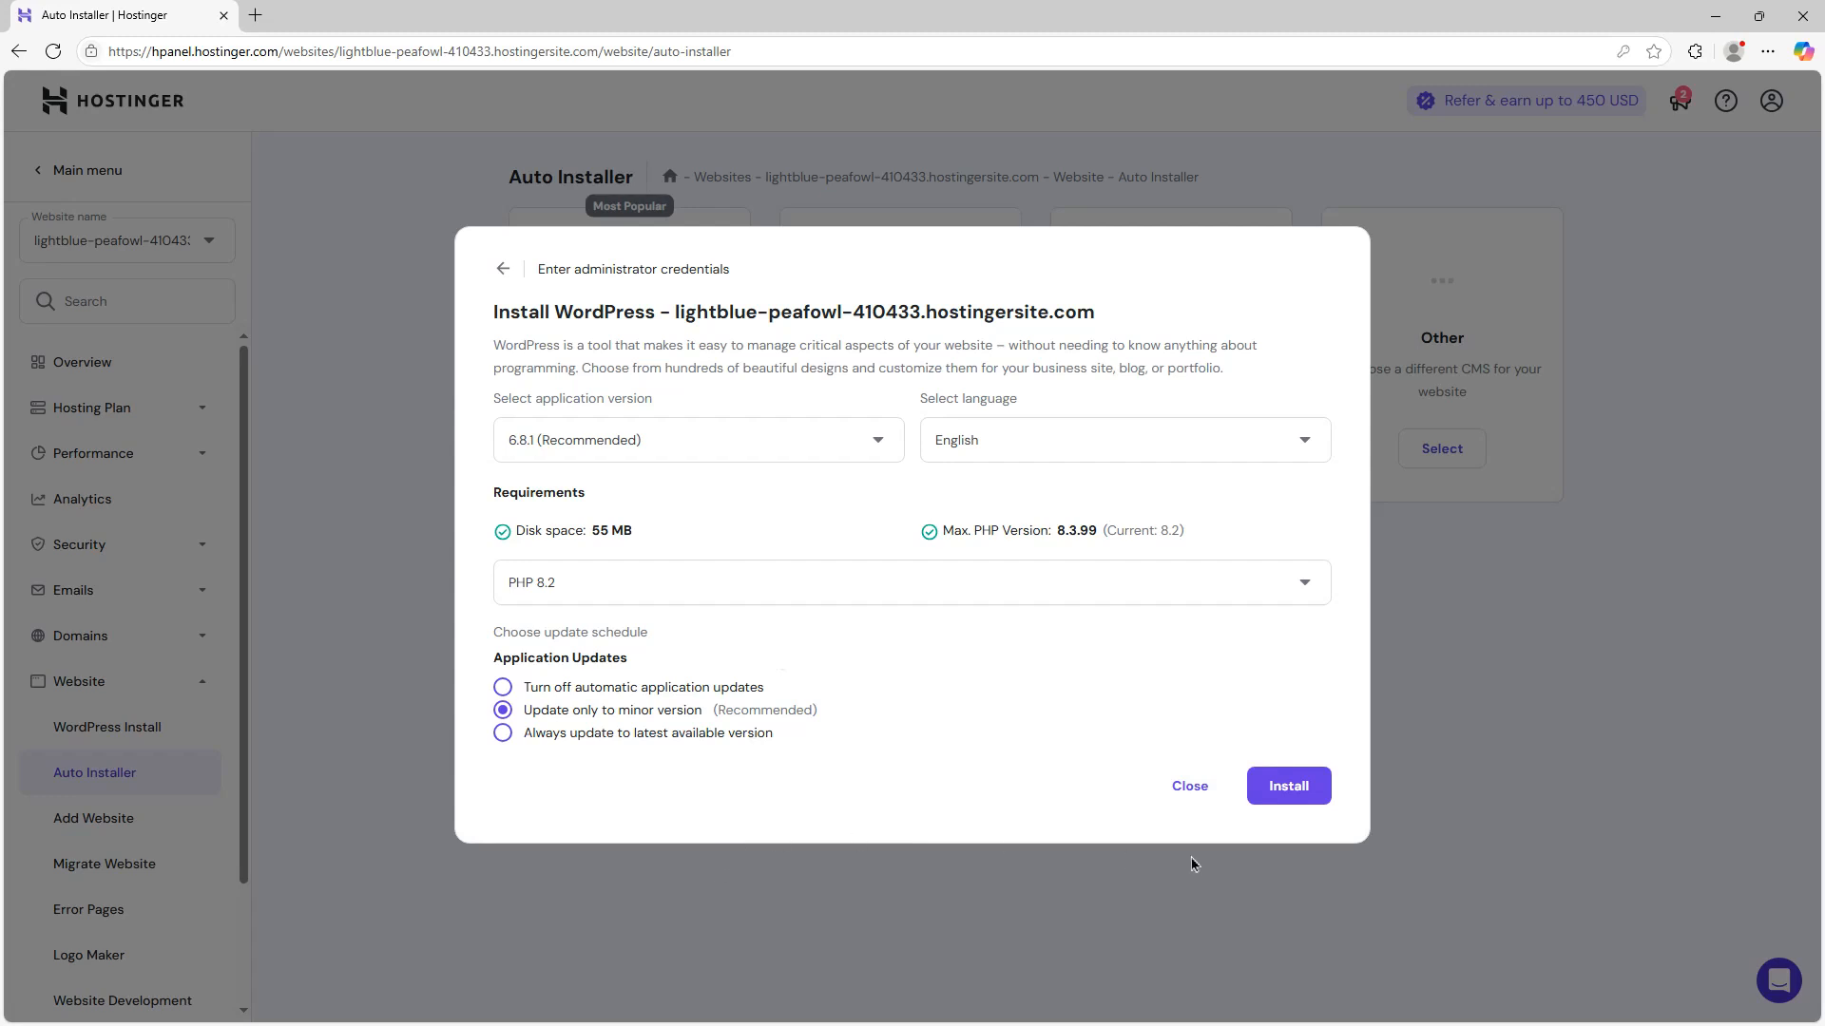
click(1310, 790)
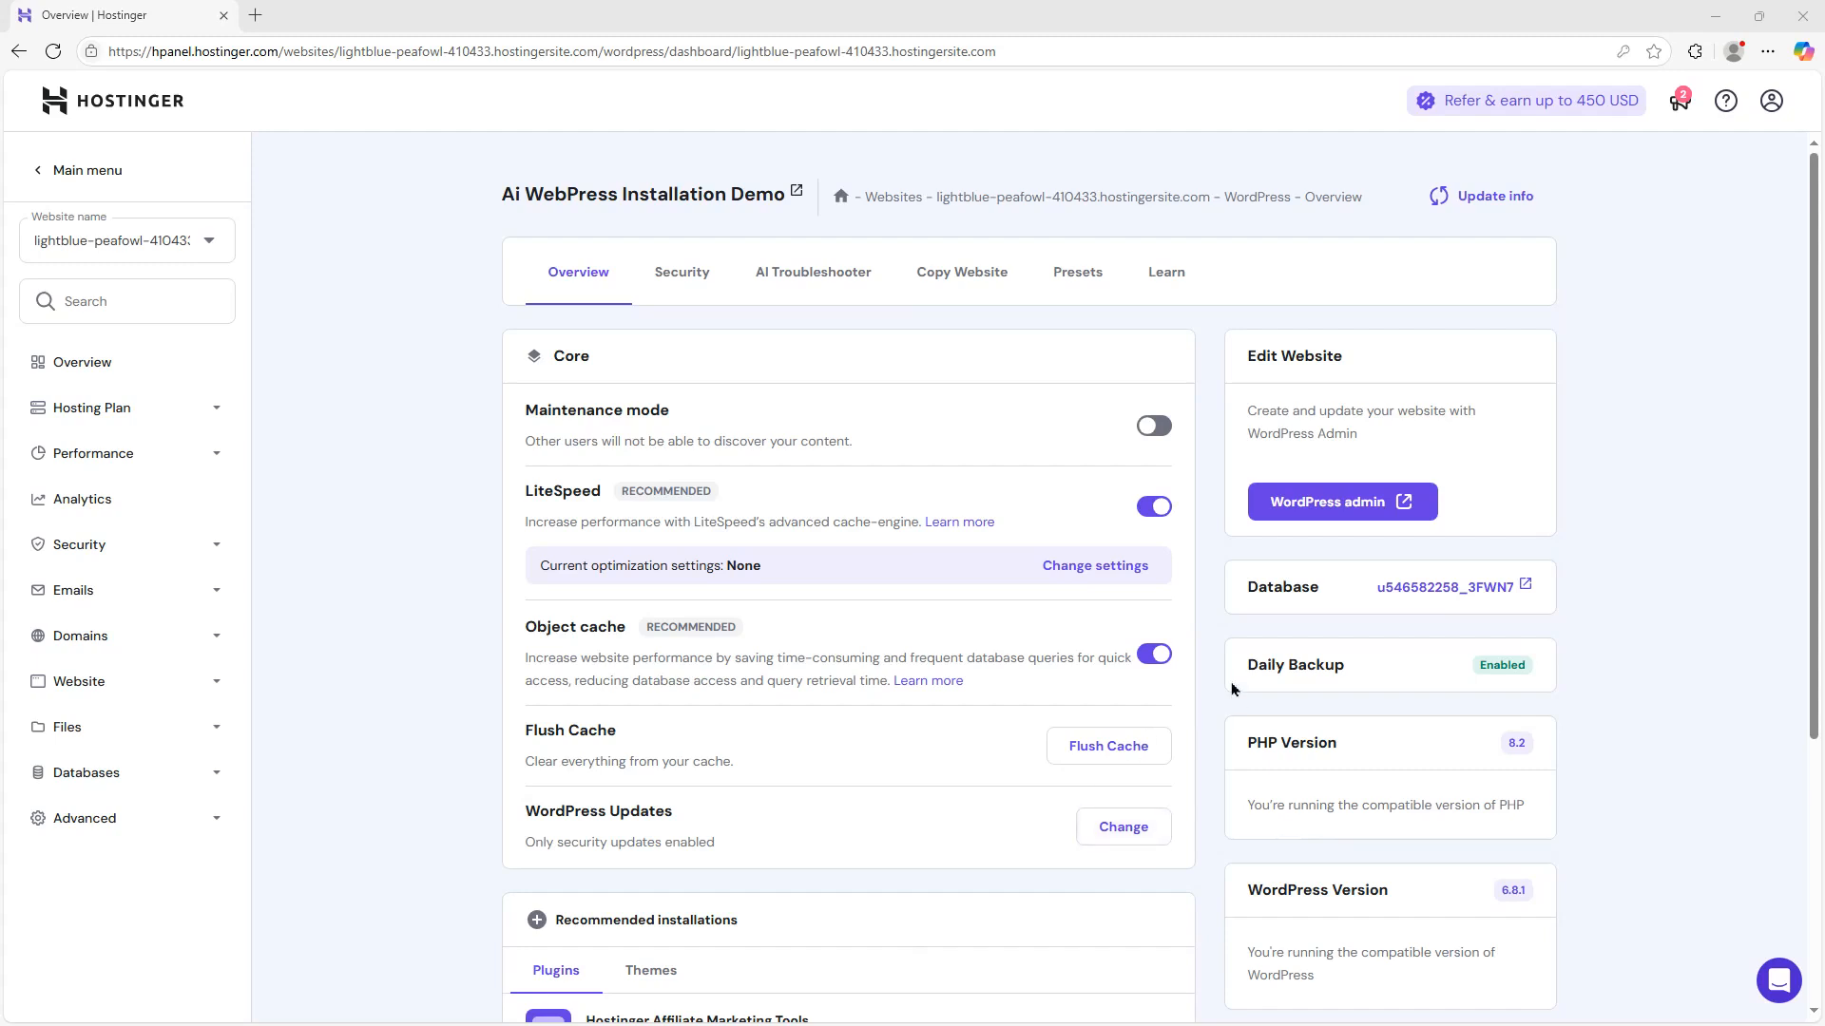
From the WordPress admin, upload and install the plugin file ai-webpress-latest.zip
click(1337, 513)
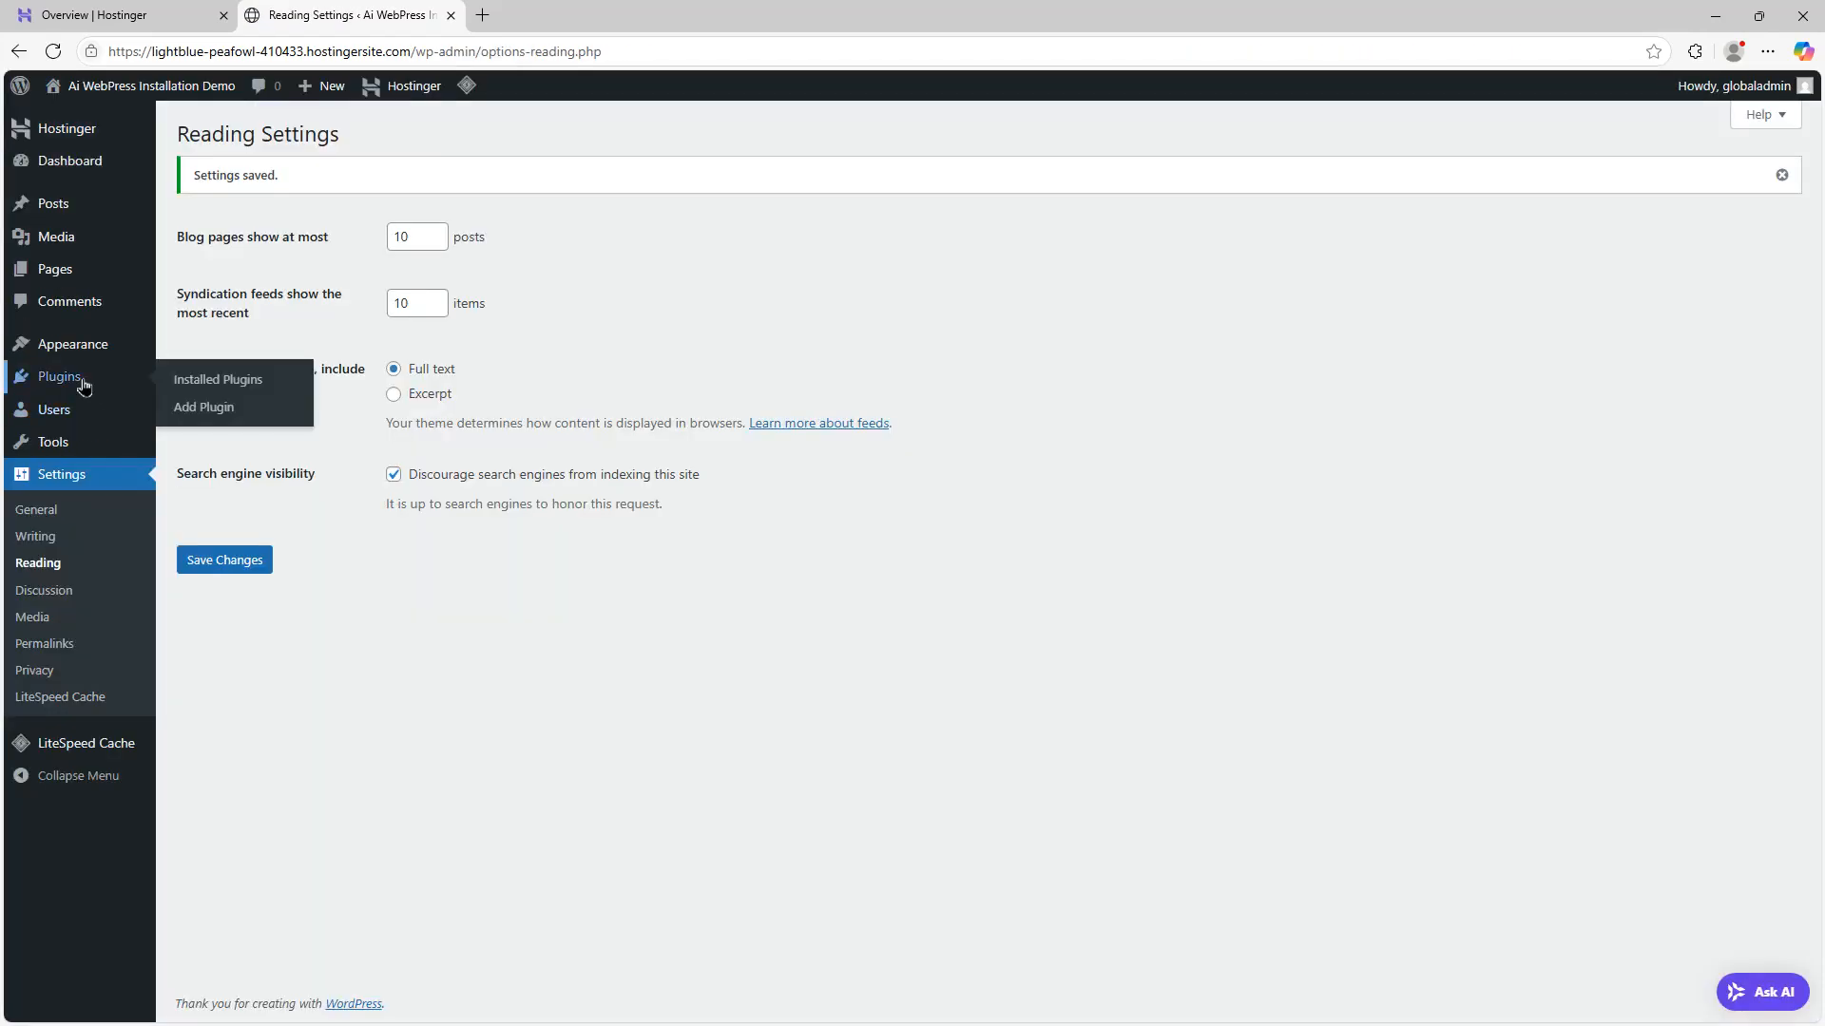
click(82, 383)
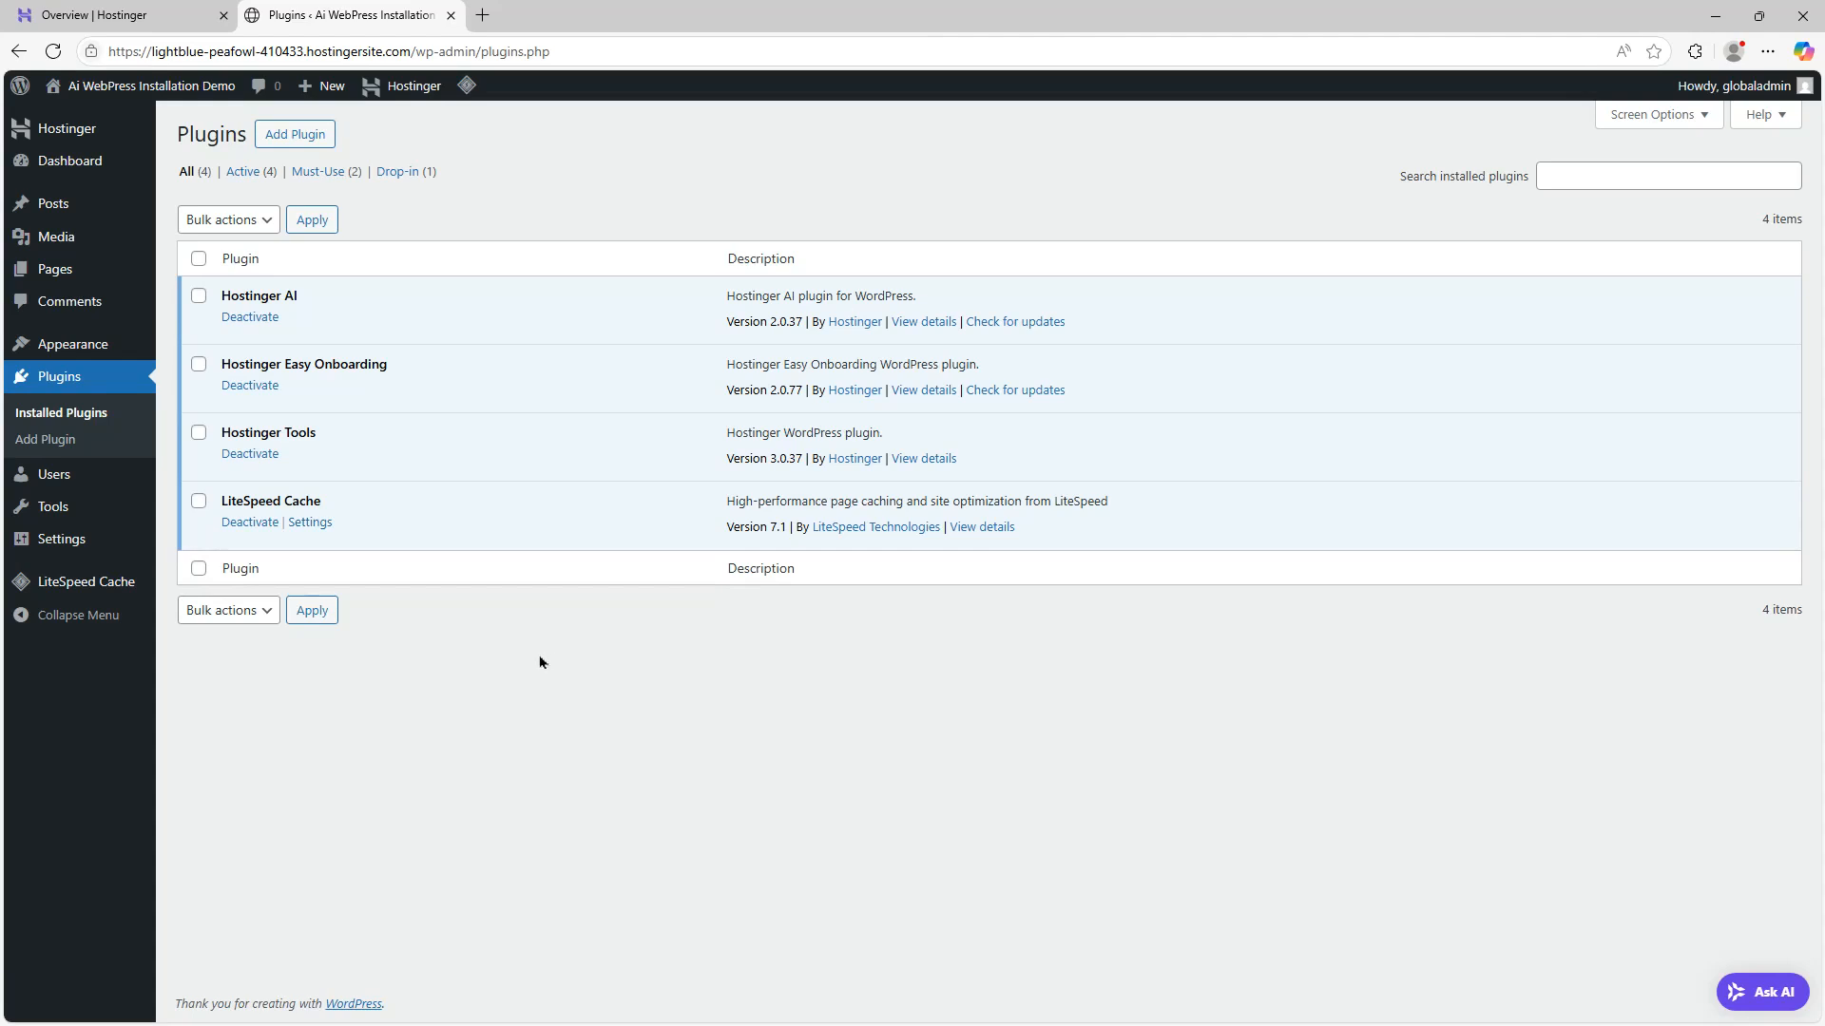
click(295, 138)
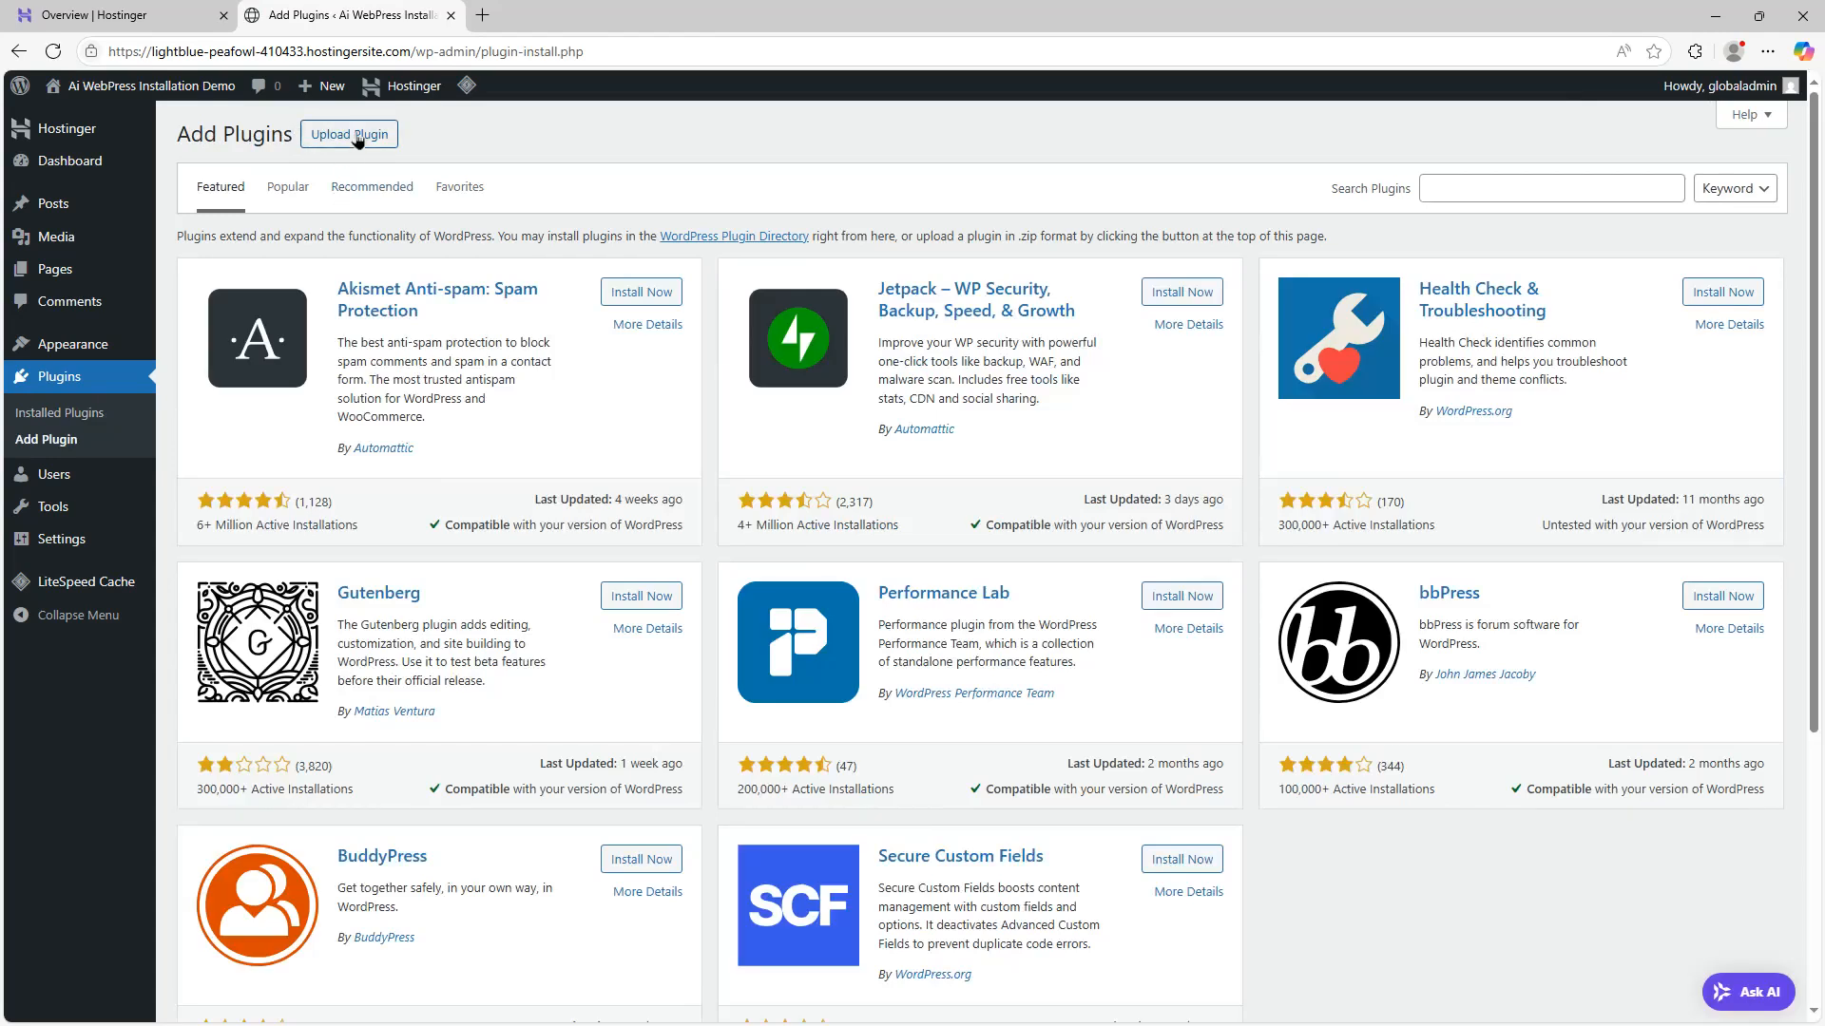
click(358, 142)
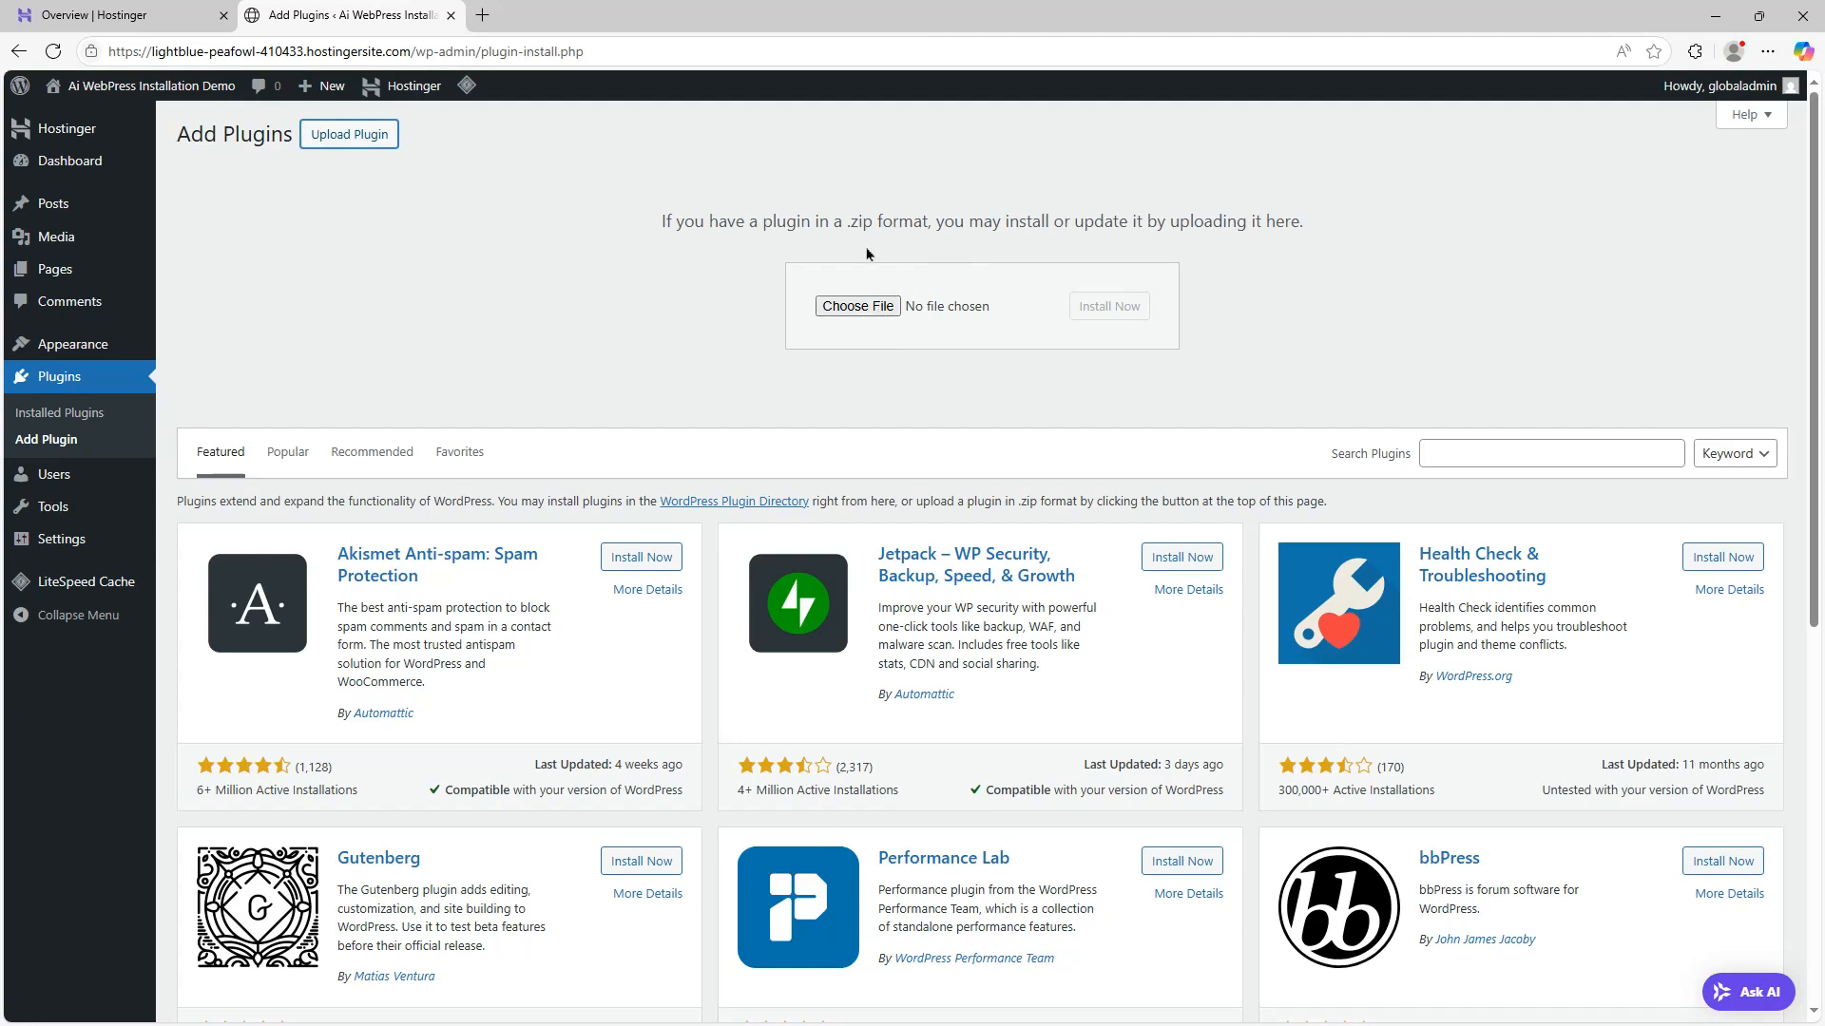
click(841, 306)
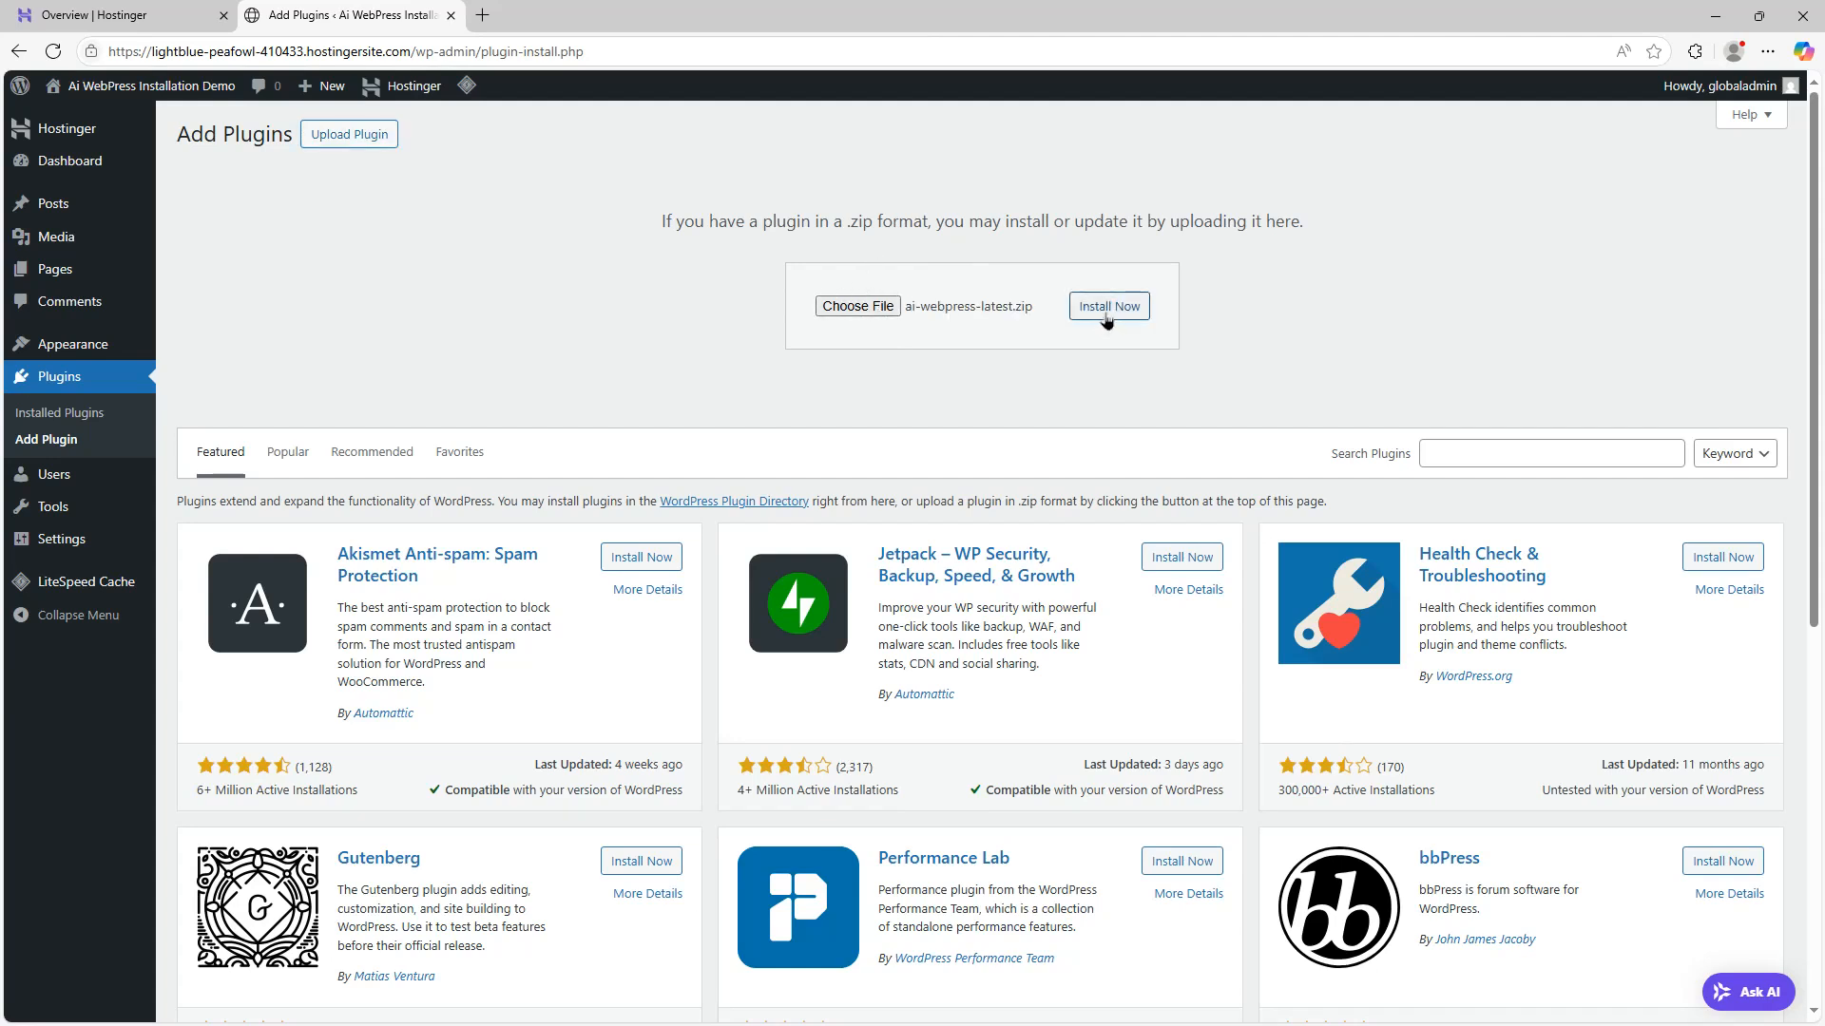
click(1108, 306)
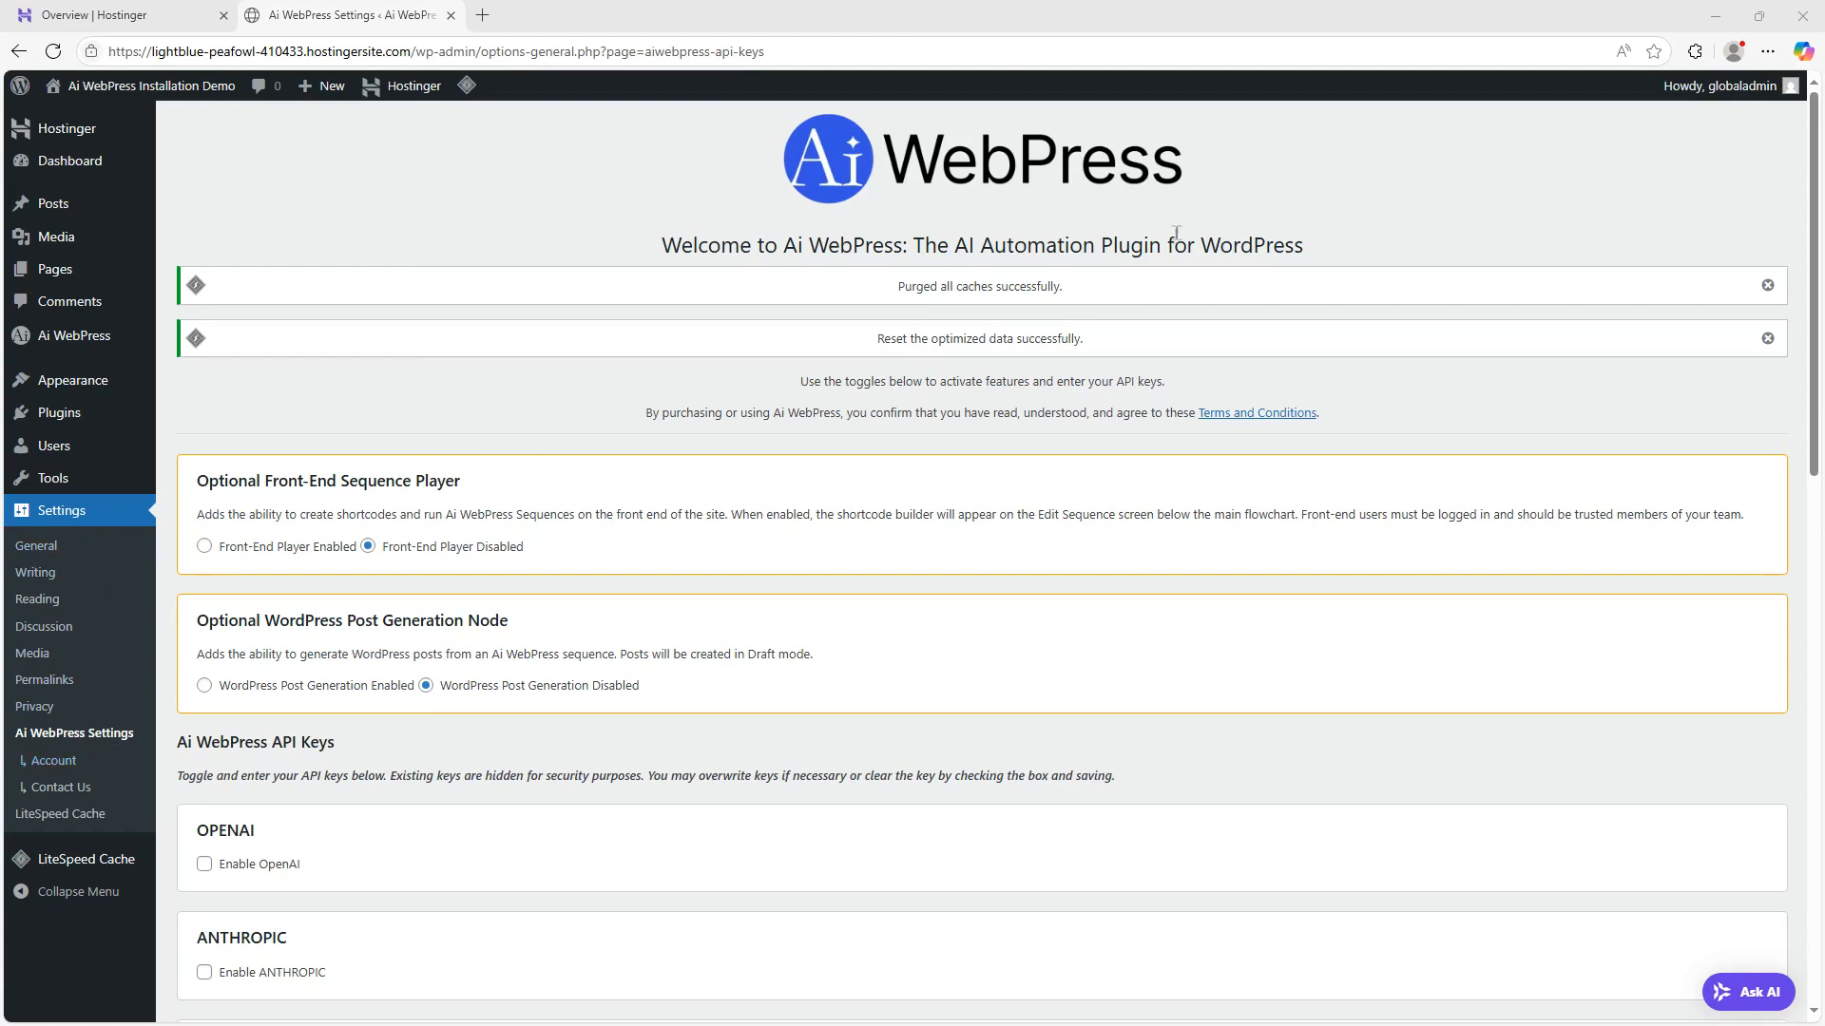
Enable the front-end sequence player and WordPress post generation, allowing the av-available-data, post and page types
scroll(1258, 455, down, 1)
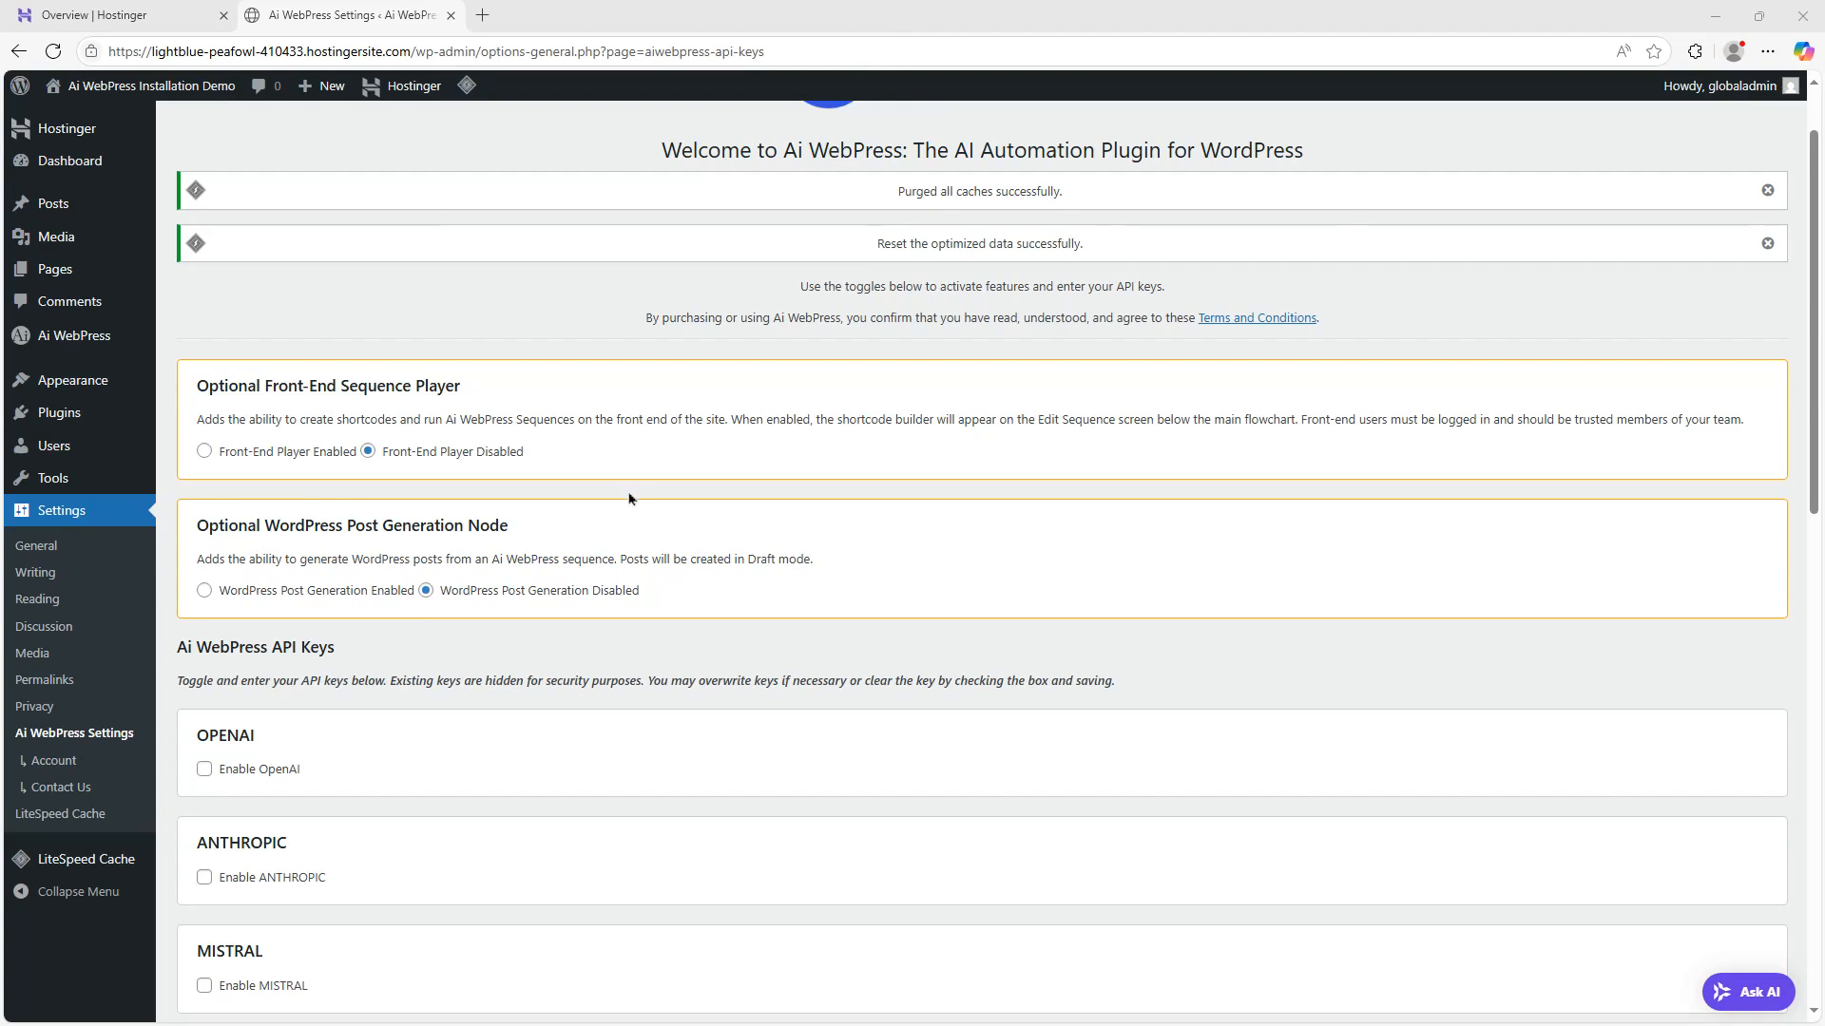
click(203, 452)
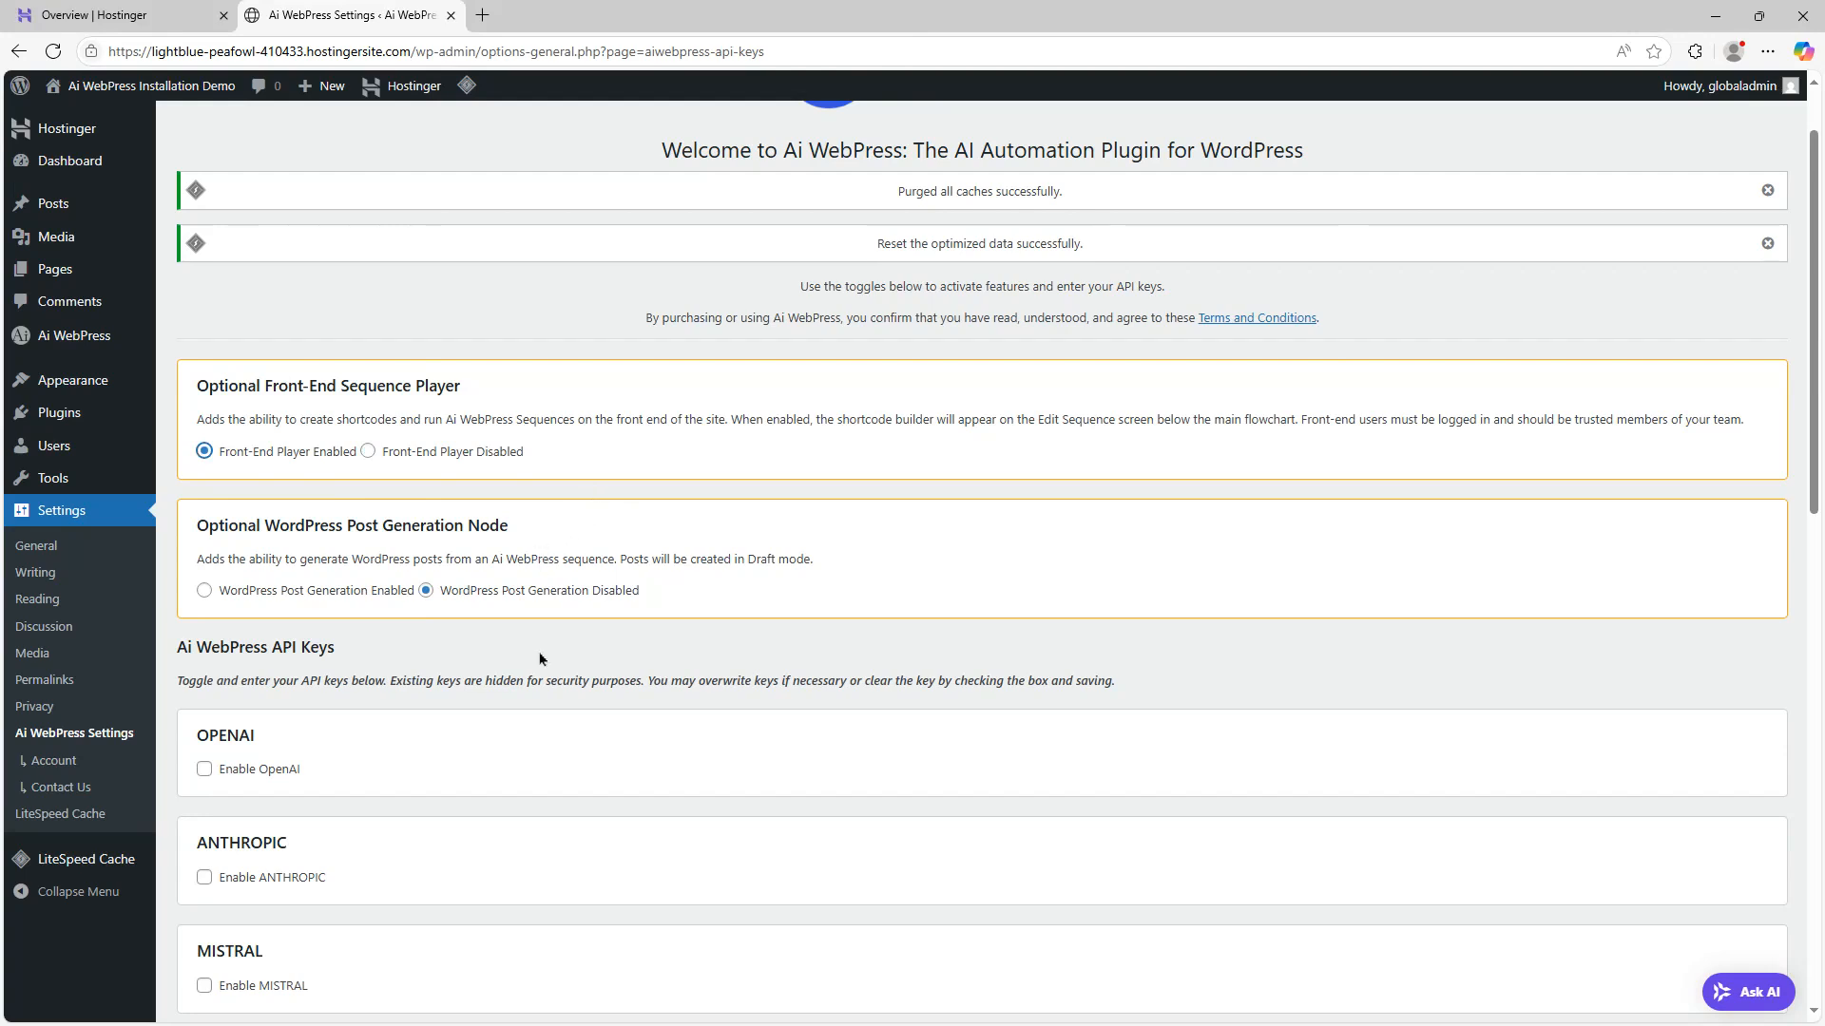
click(228, 594)
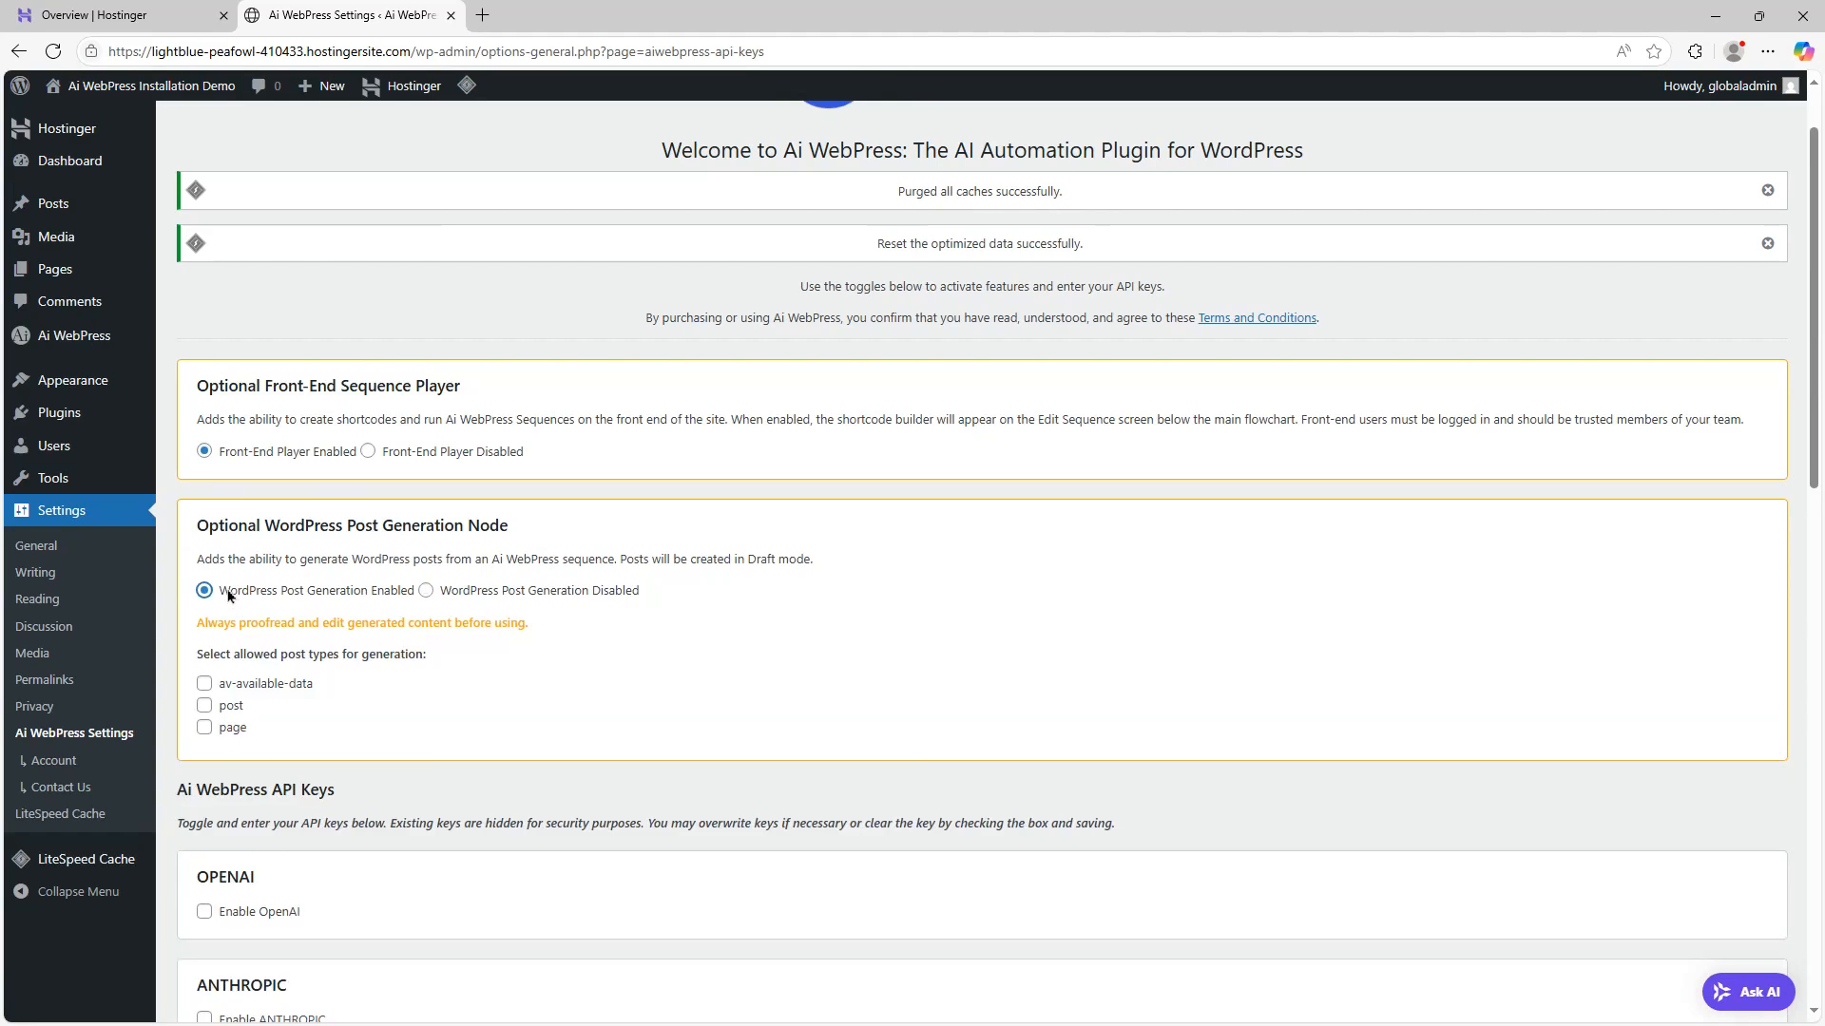
scroll(233, 597, down, 1)
click(204, 588)
click(203, 611)
click(204, 632)
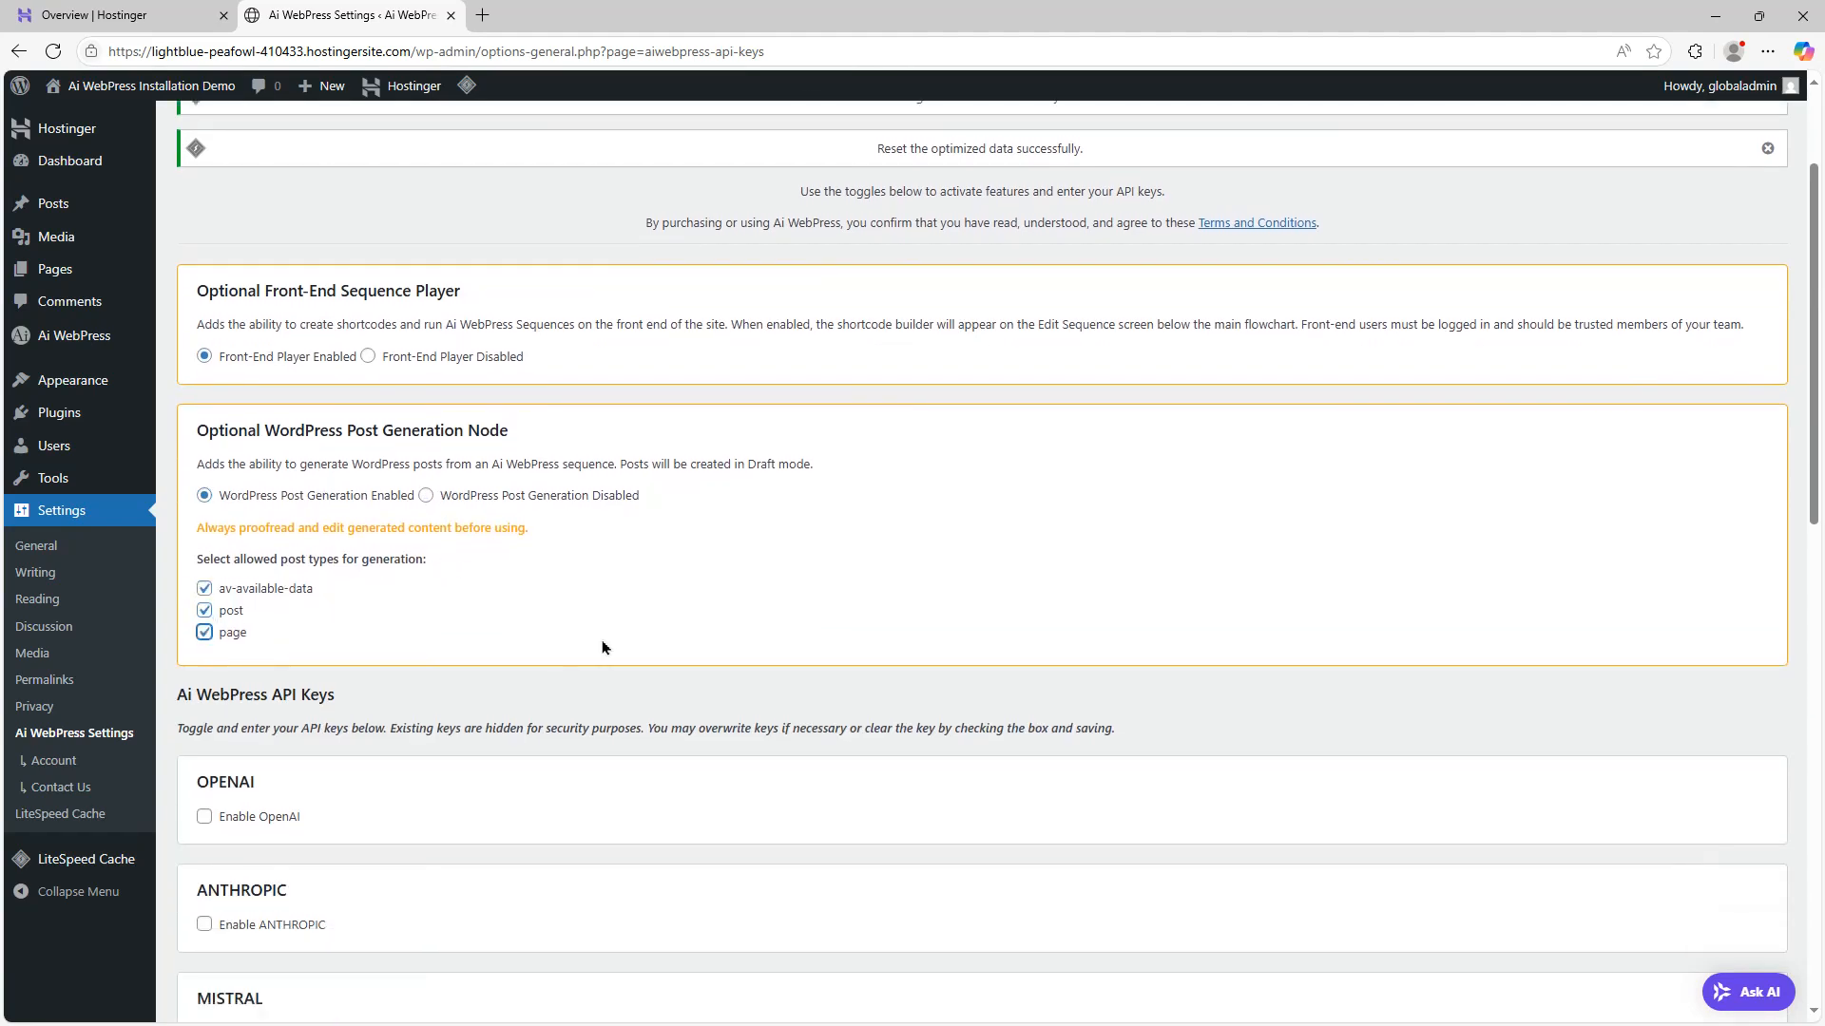
Scroll through the list of AI providers available for API keys
scroll(877, 440, down, 13)
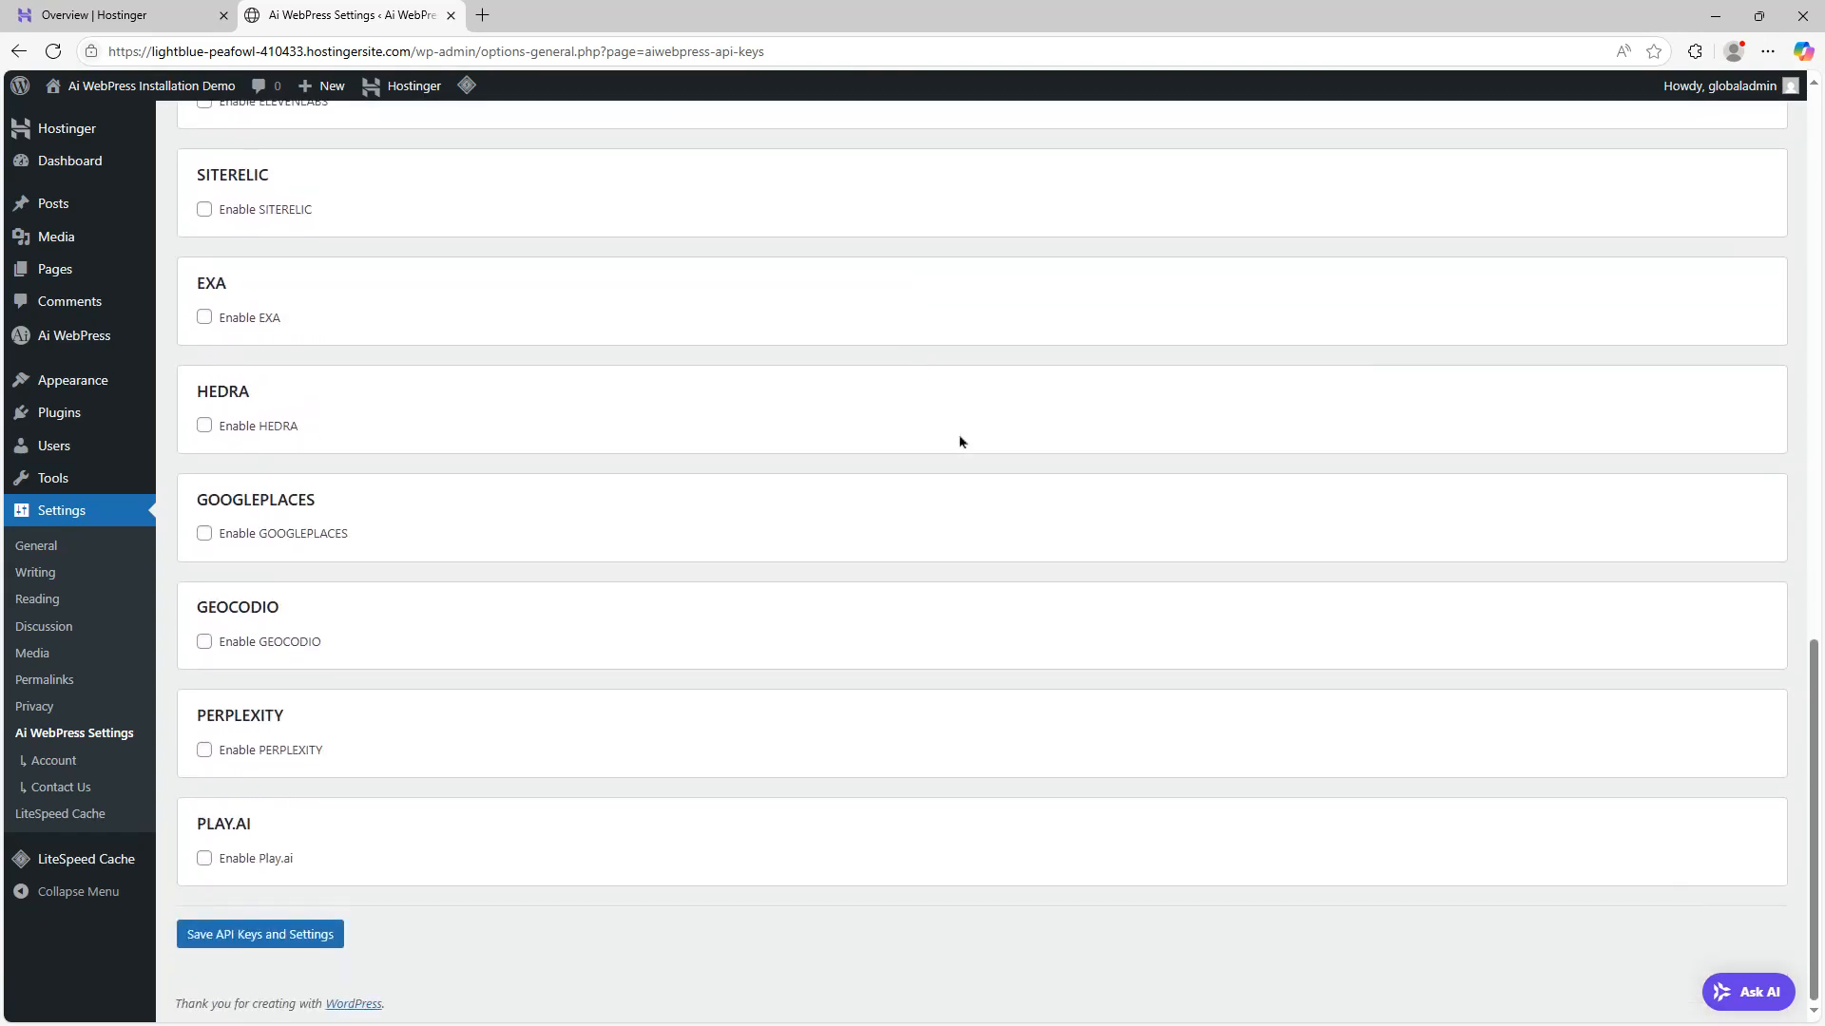
scroll(1030, 513, up, 8)
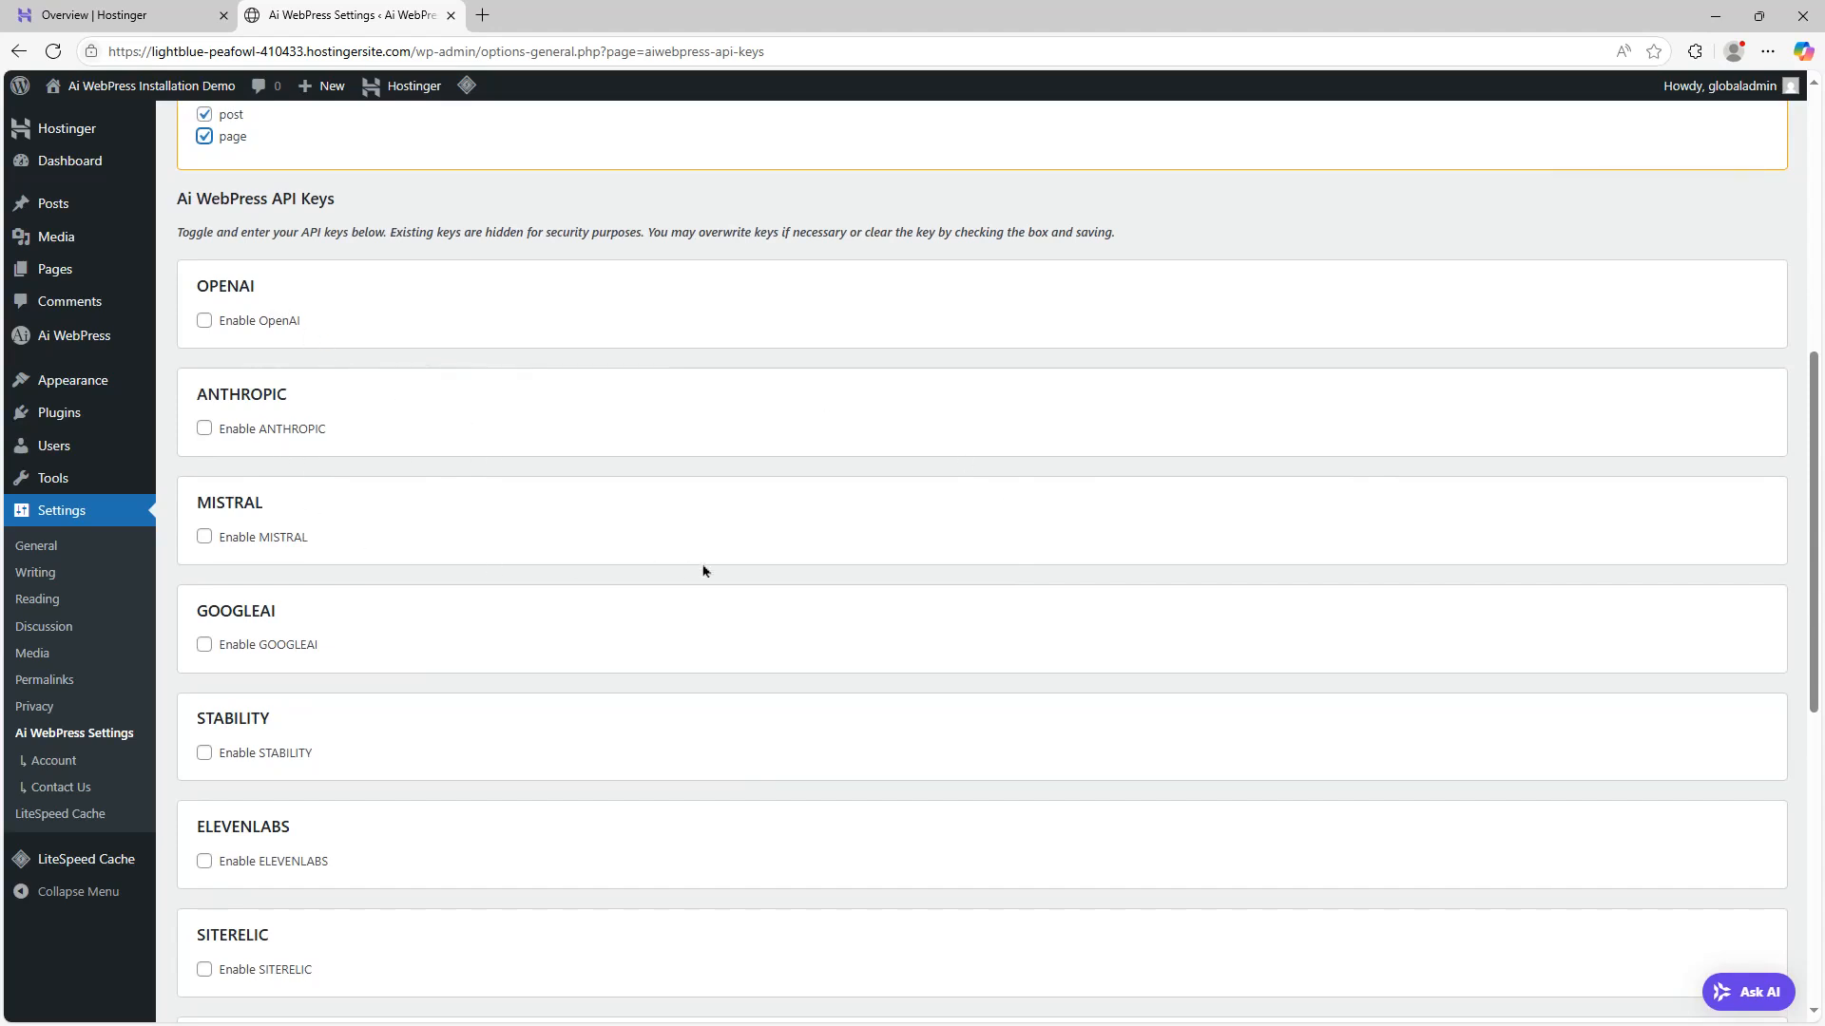
scroll(707, 570, down, 1)
scroll(707, 571, down, 2)
scroll(485, 567, down, 2)
scroll(528, 628, down, 1)
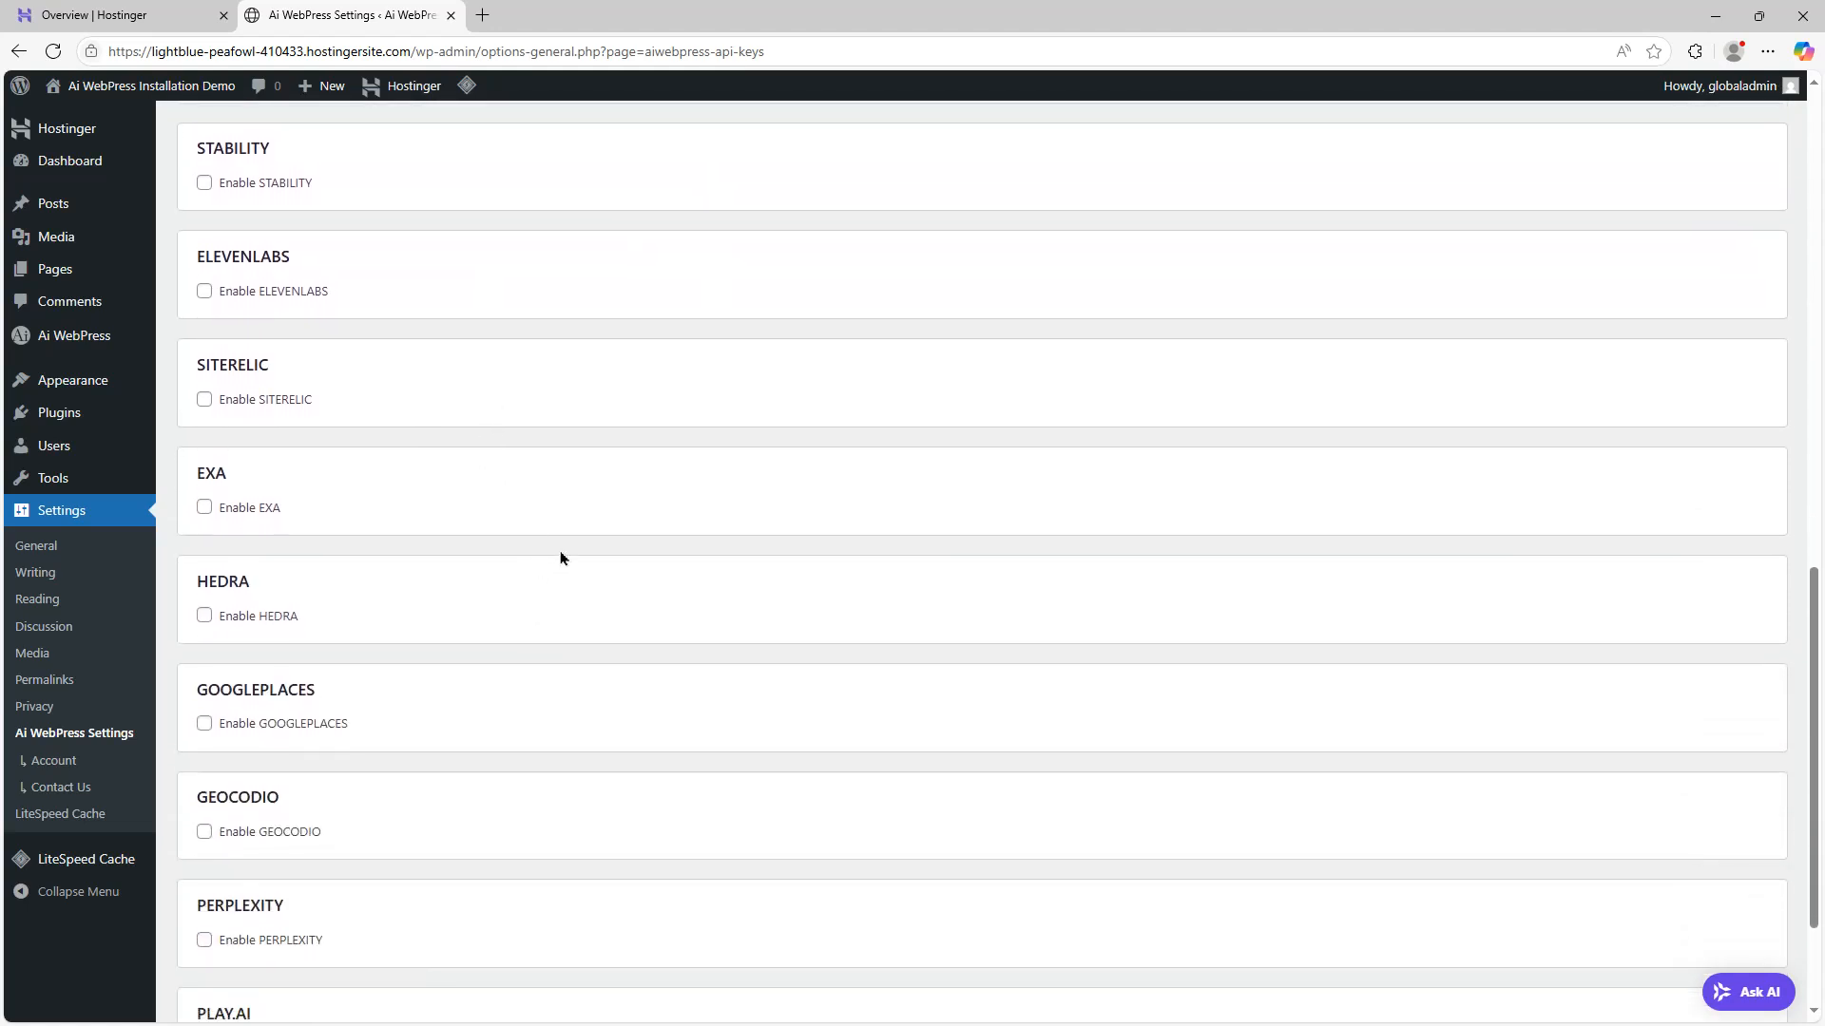
scroll(489, 608, down, 2)
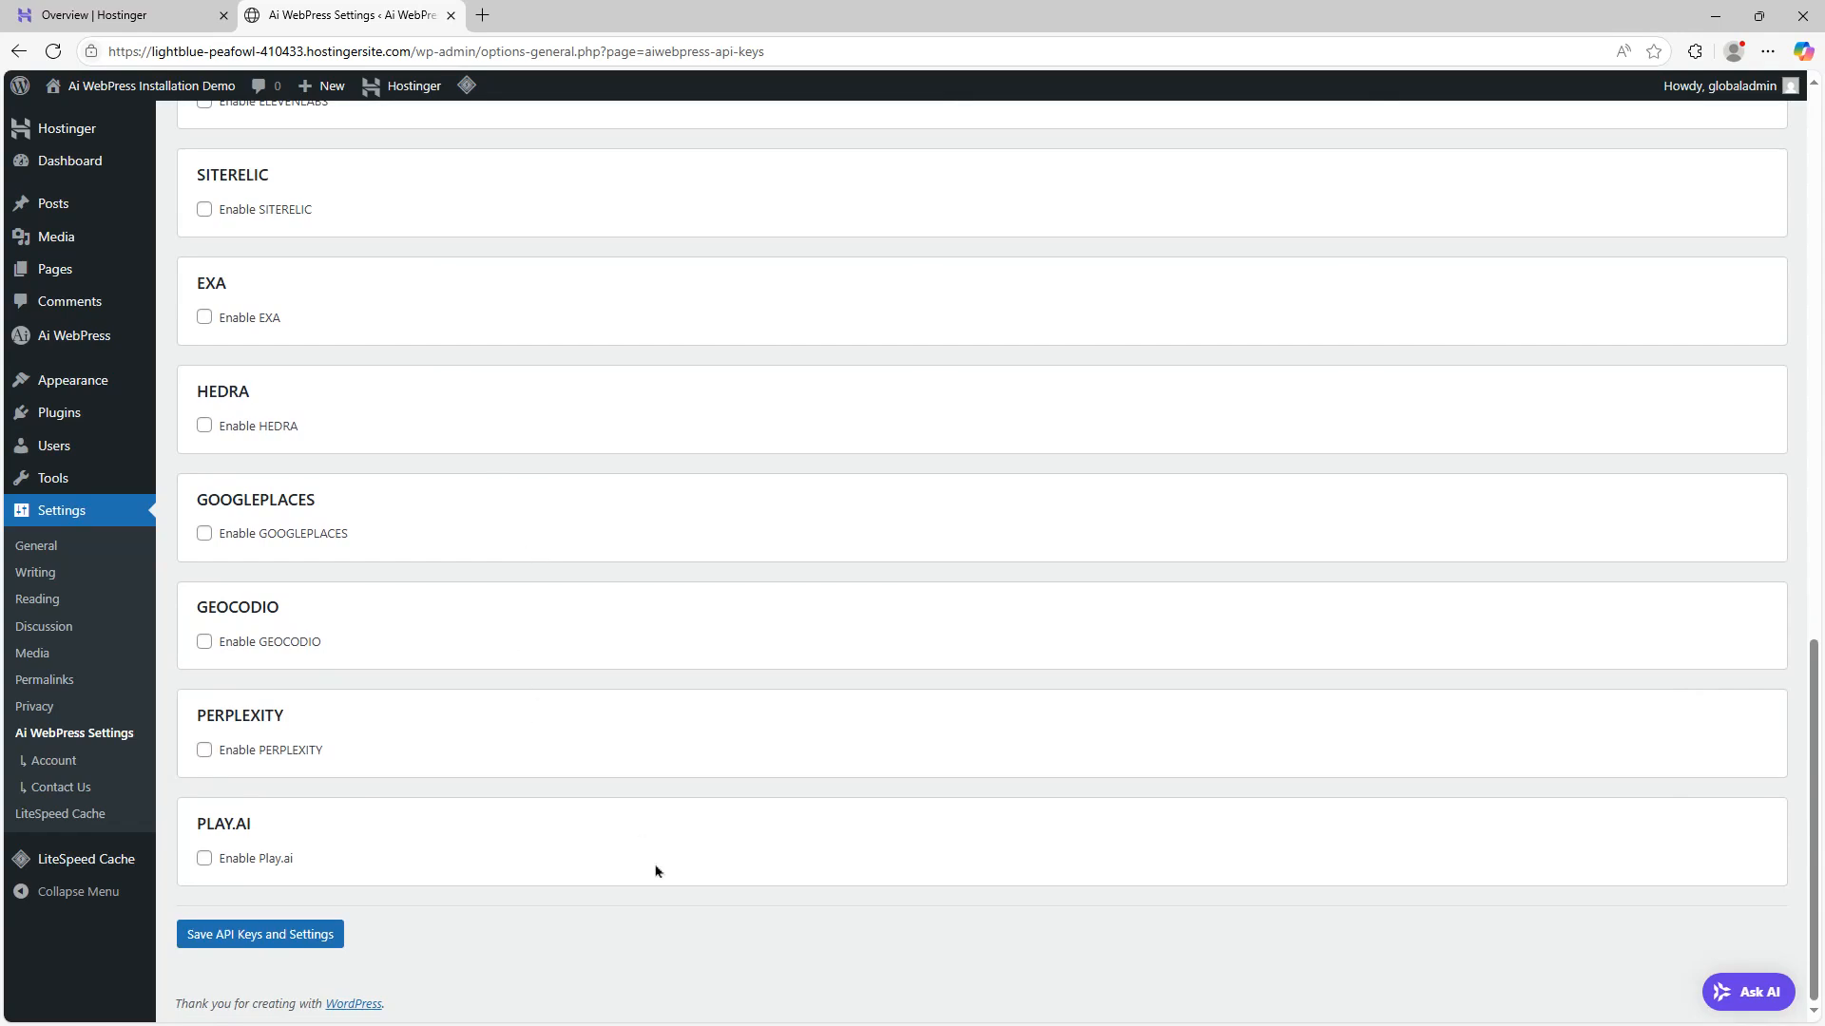
scroll(640, 861, up, 9)
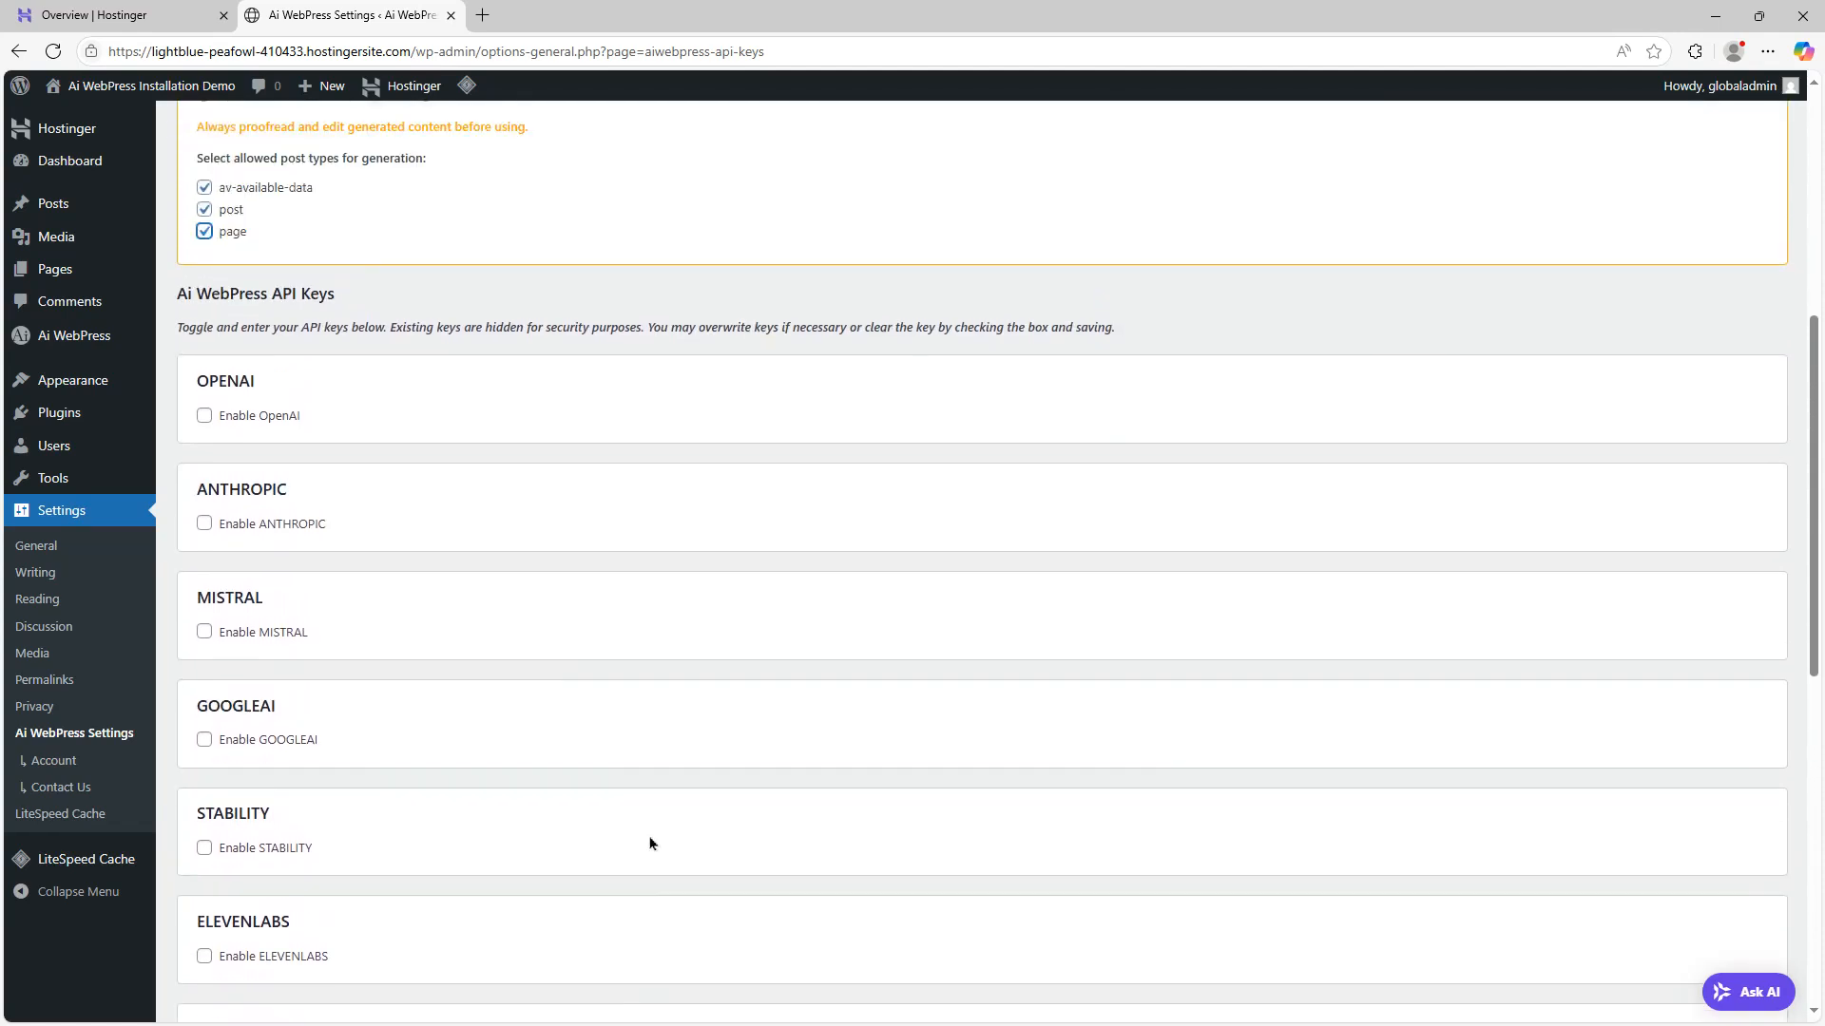
Enable OpenAI, paste the OpenAI API key, and save the API keys and settings
click(203, 418)
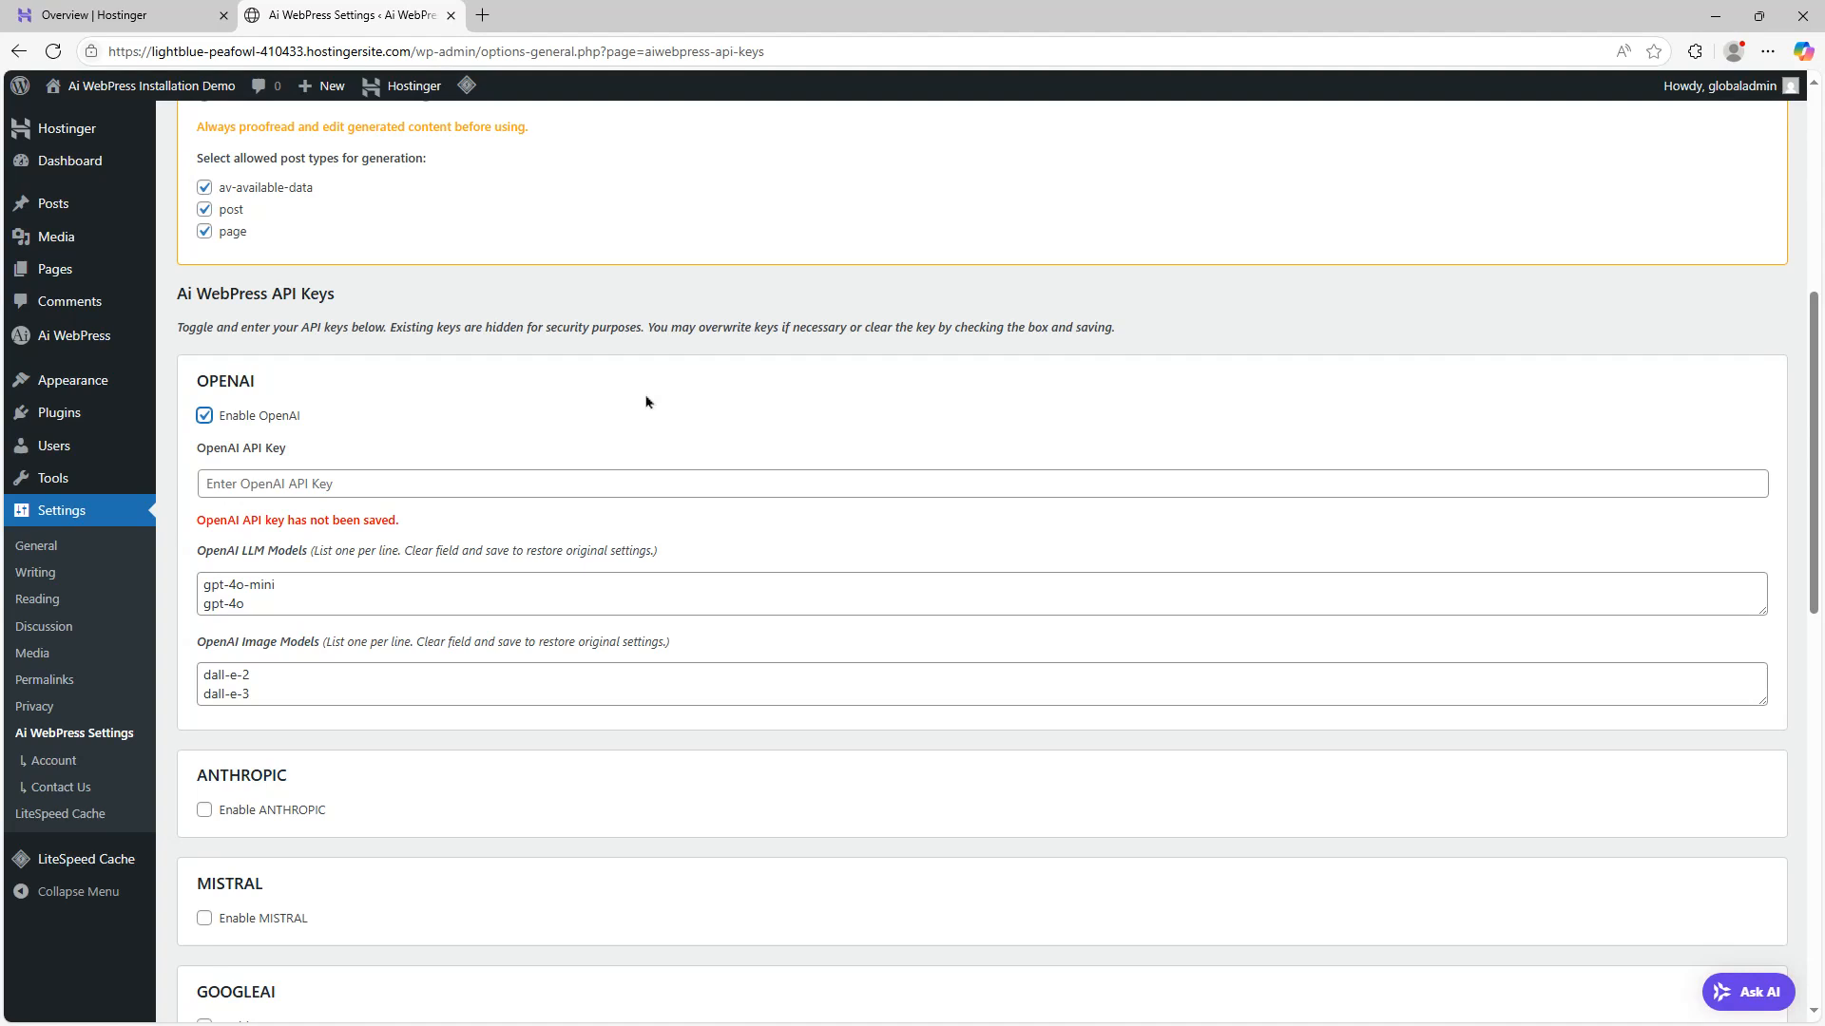
click(384, 484)
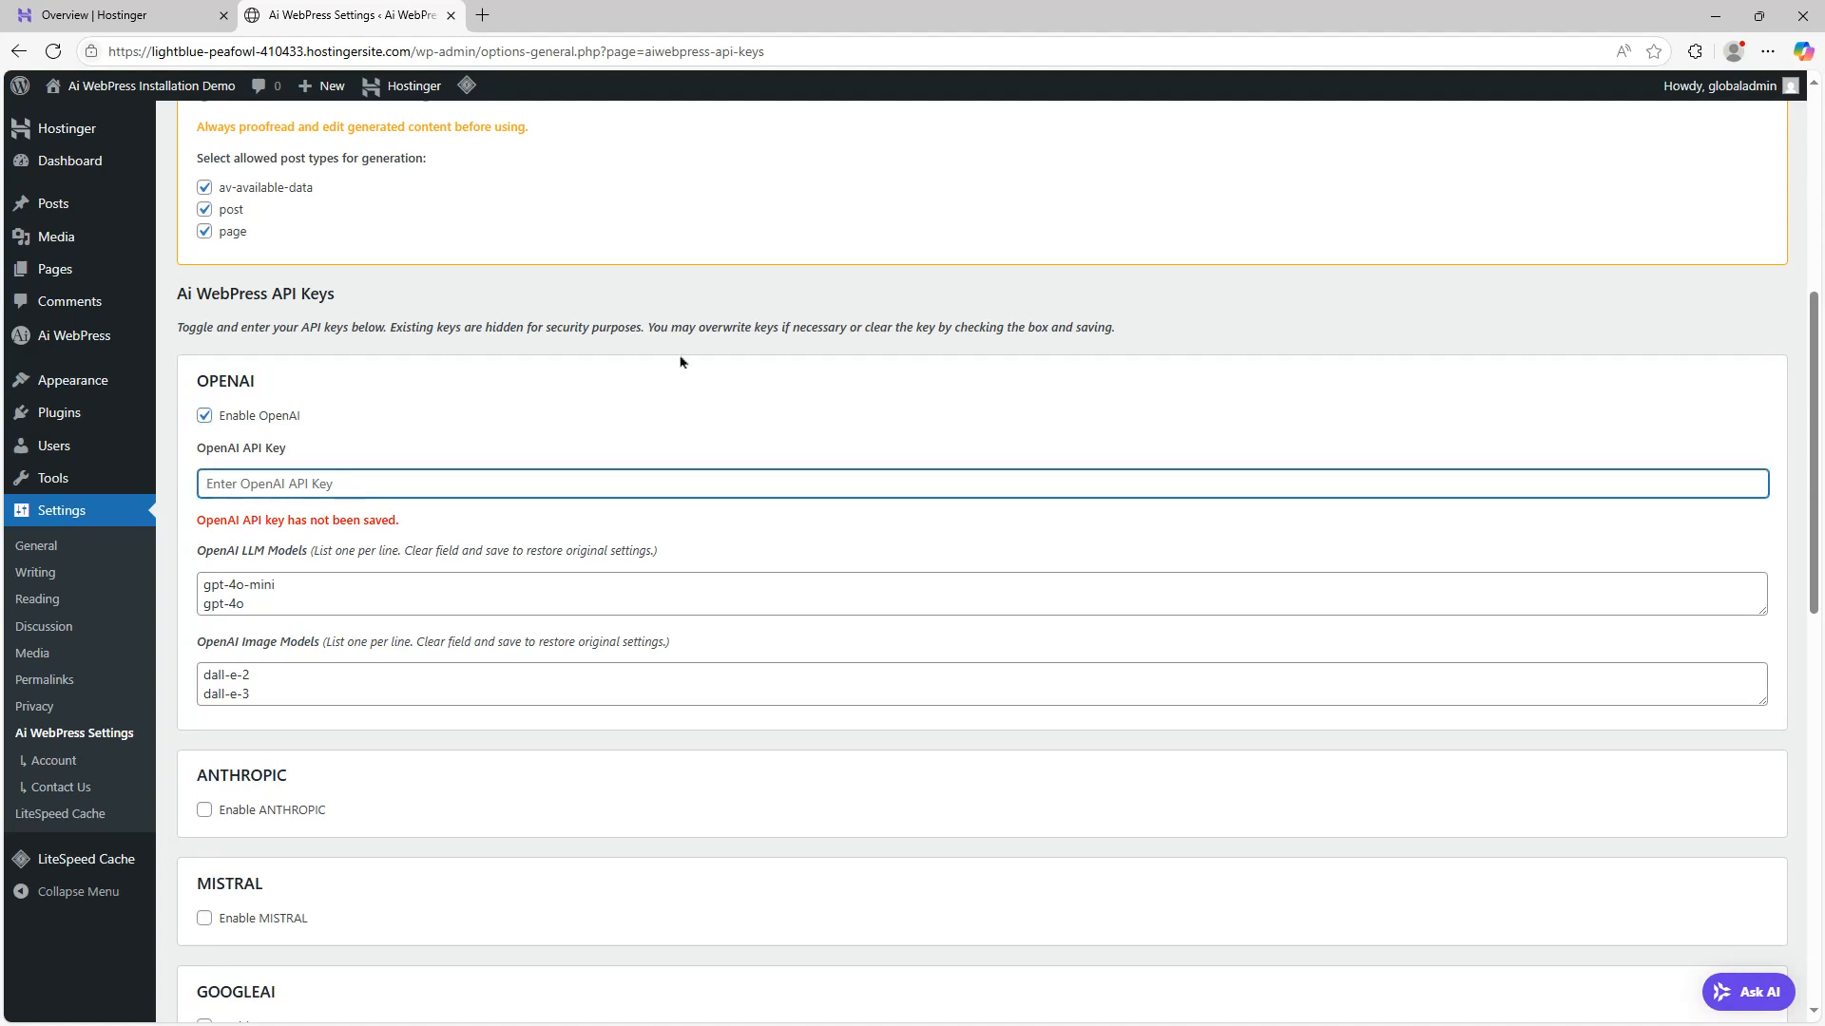
key(ctrl+v)
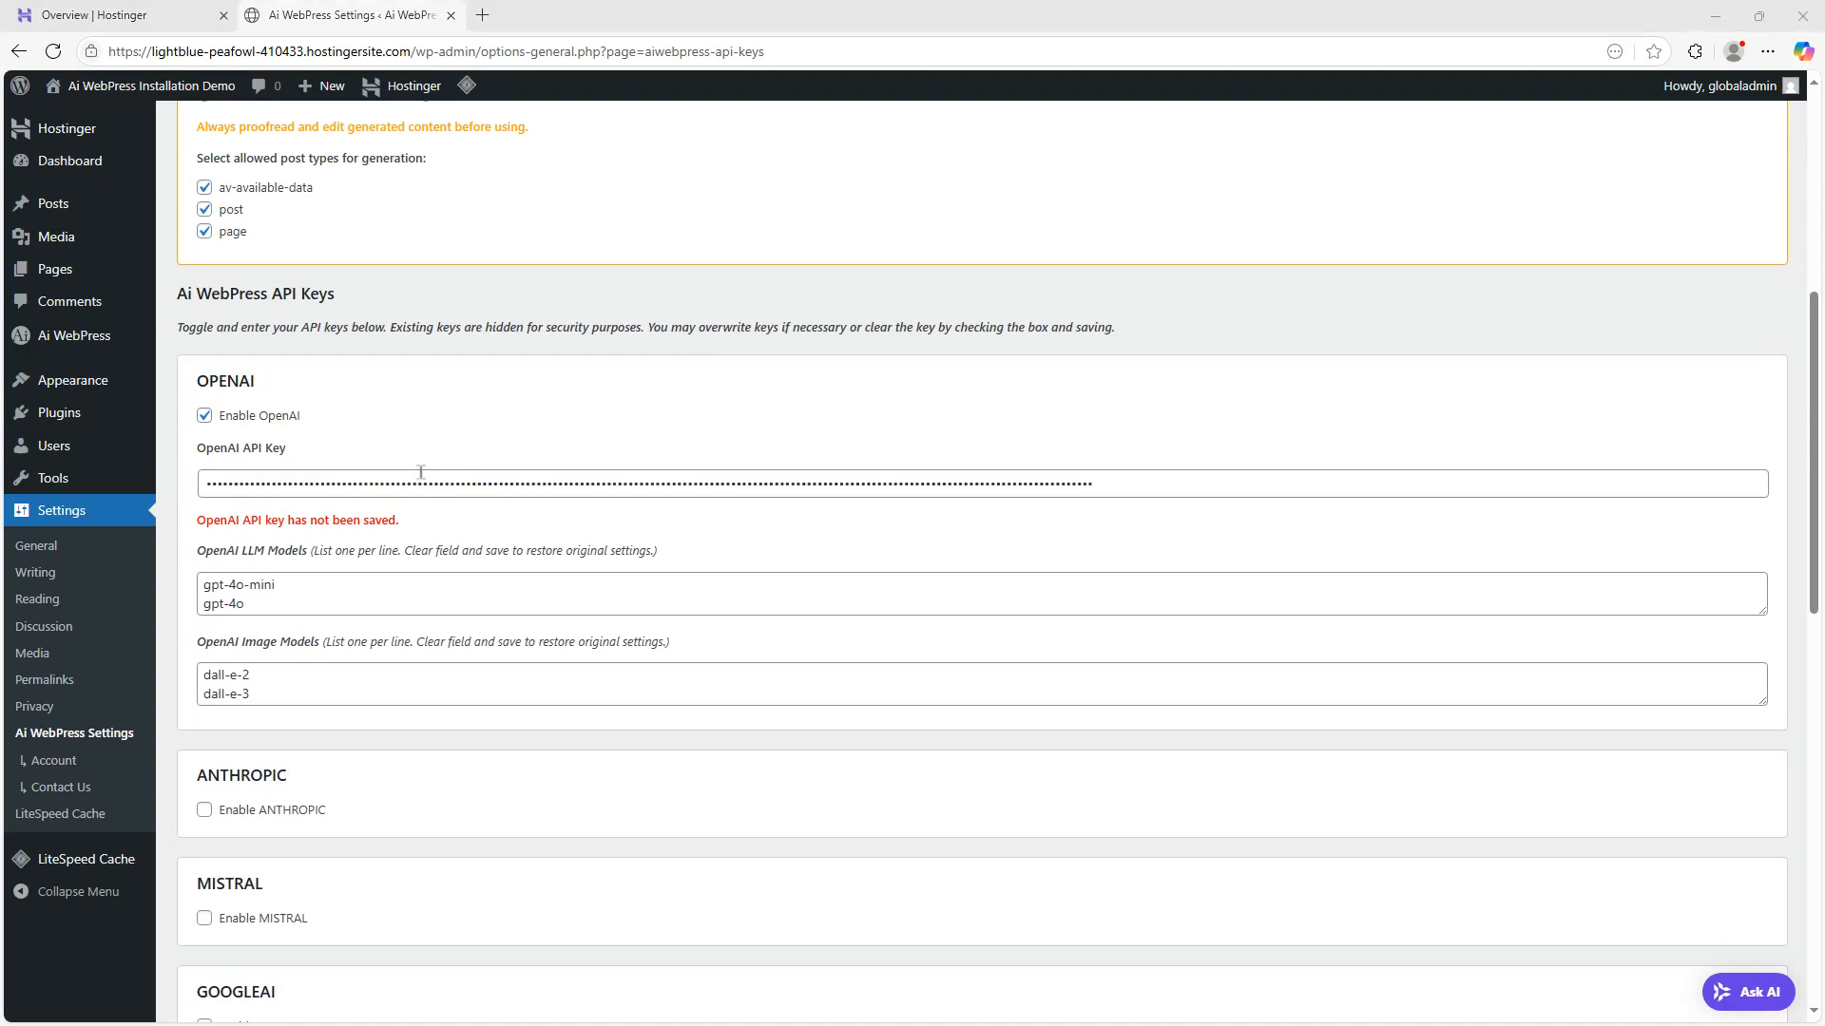
scroll(671, 615, down, 4)
scroll(671, 614, down, 8)
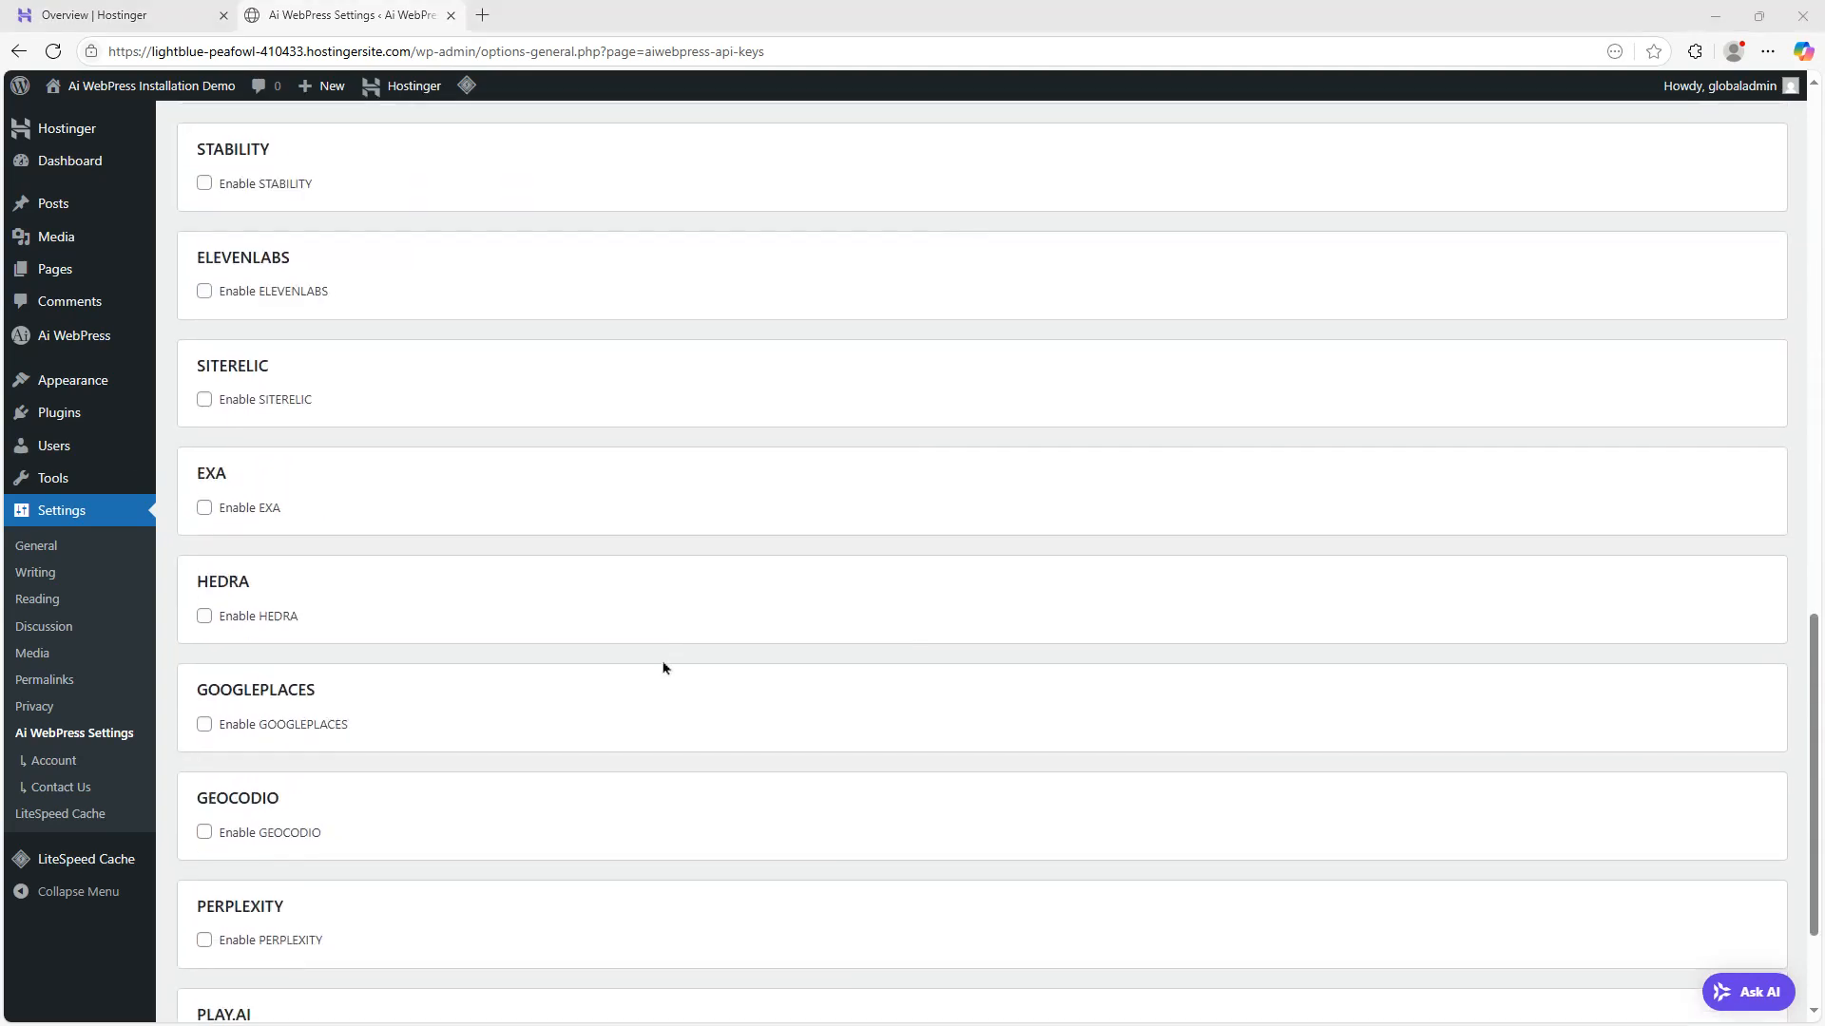
click(211, 939)
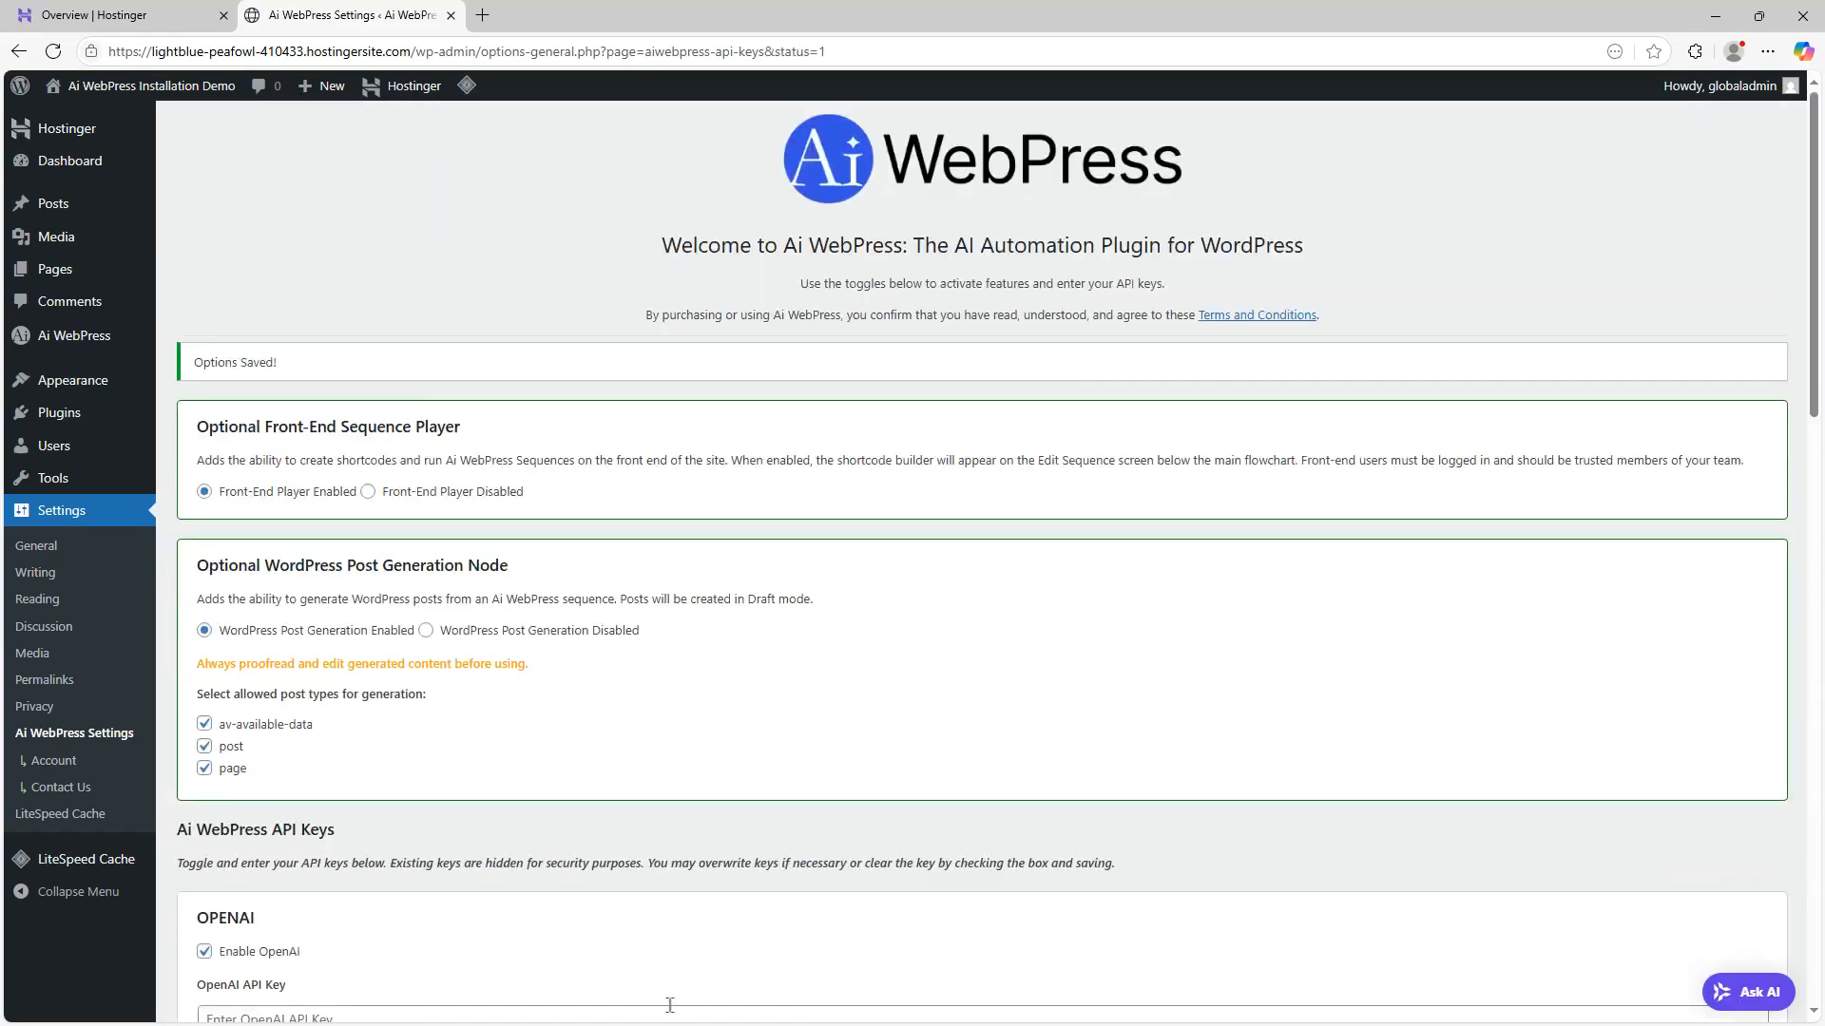
Tick the option to clear the saved OpenAI API key
scroll(1078, 605, down, 7)
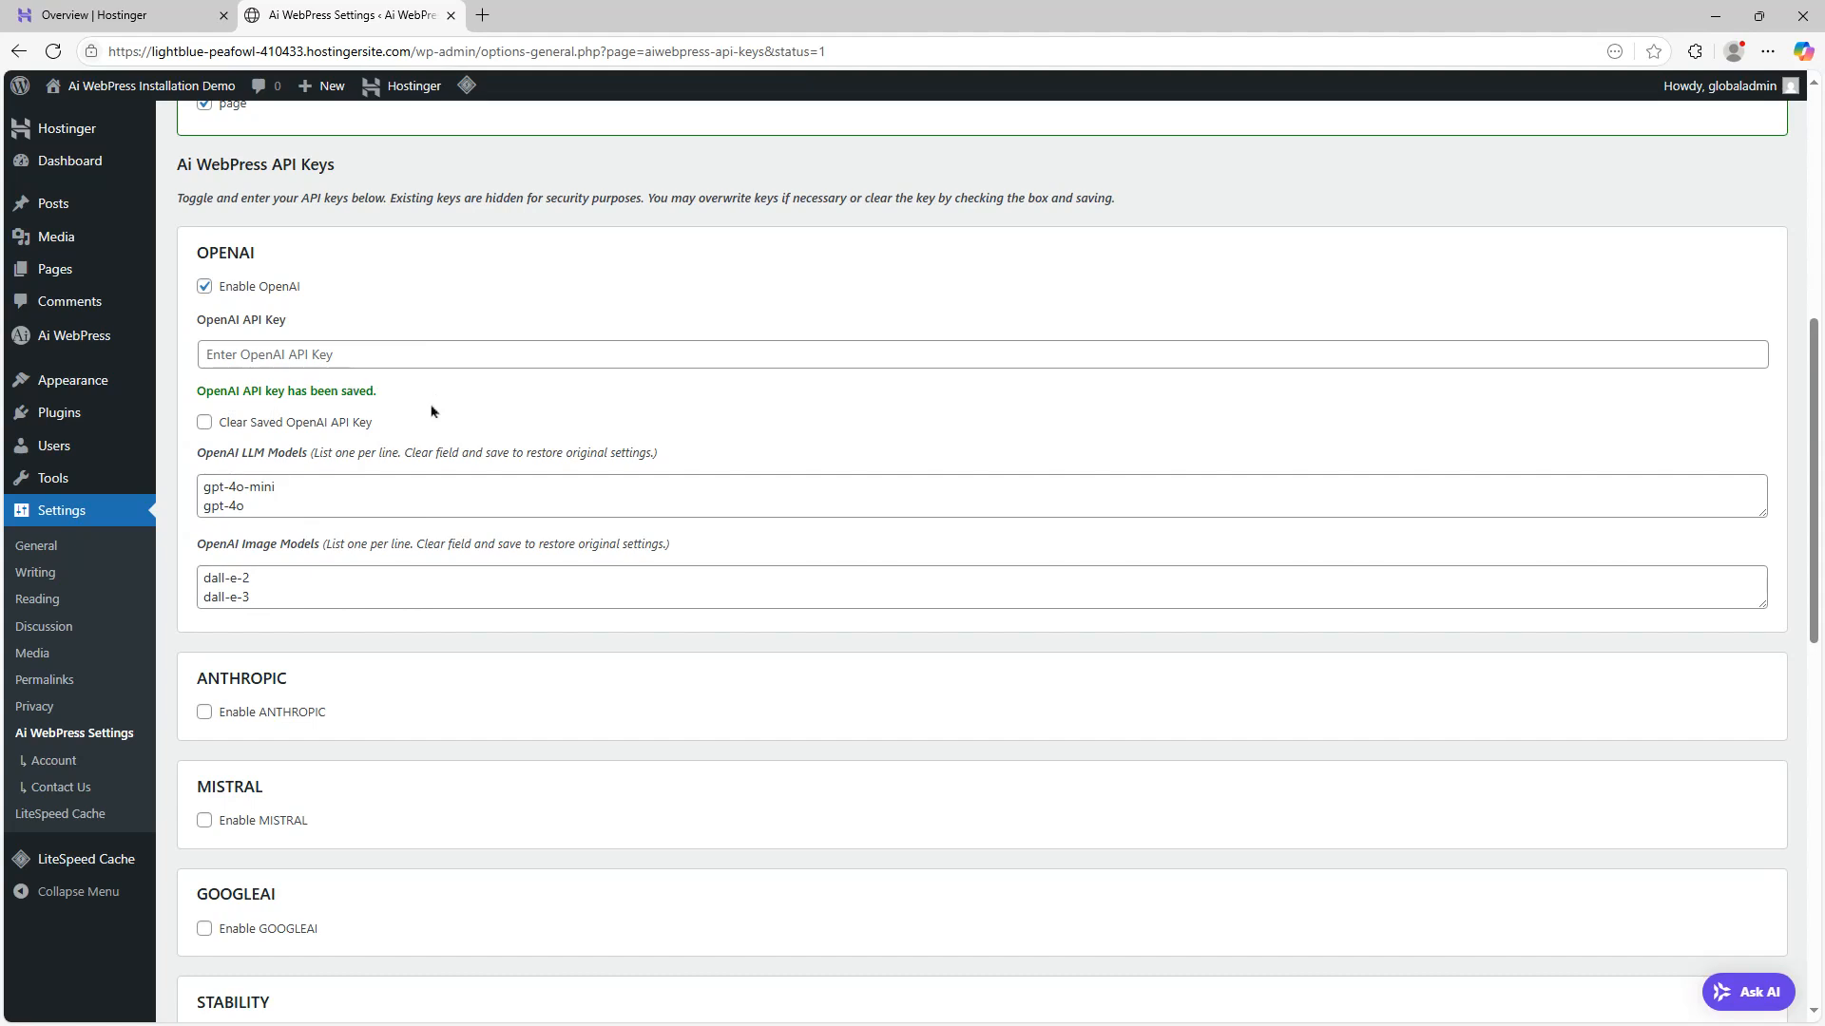
click(204, 422)
scroll(754, 440, down, 10)
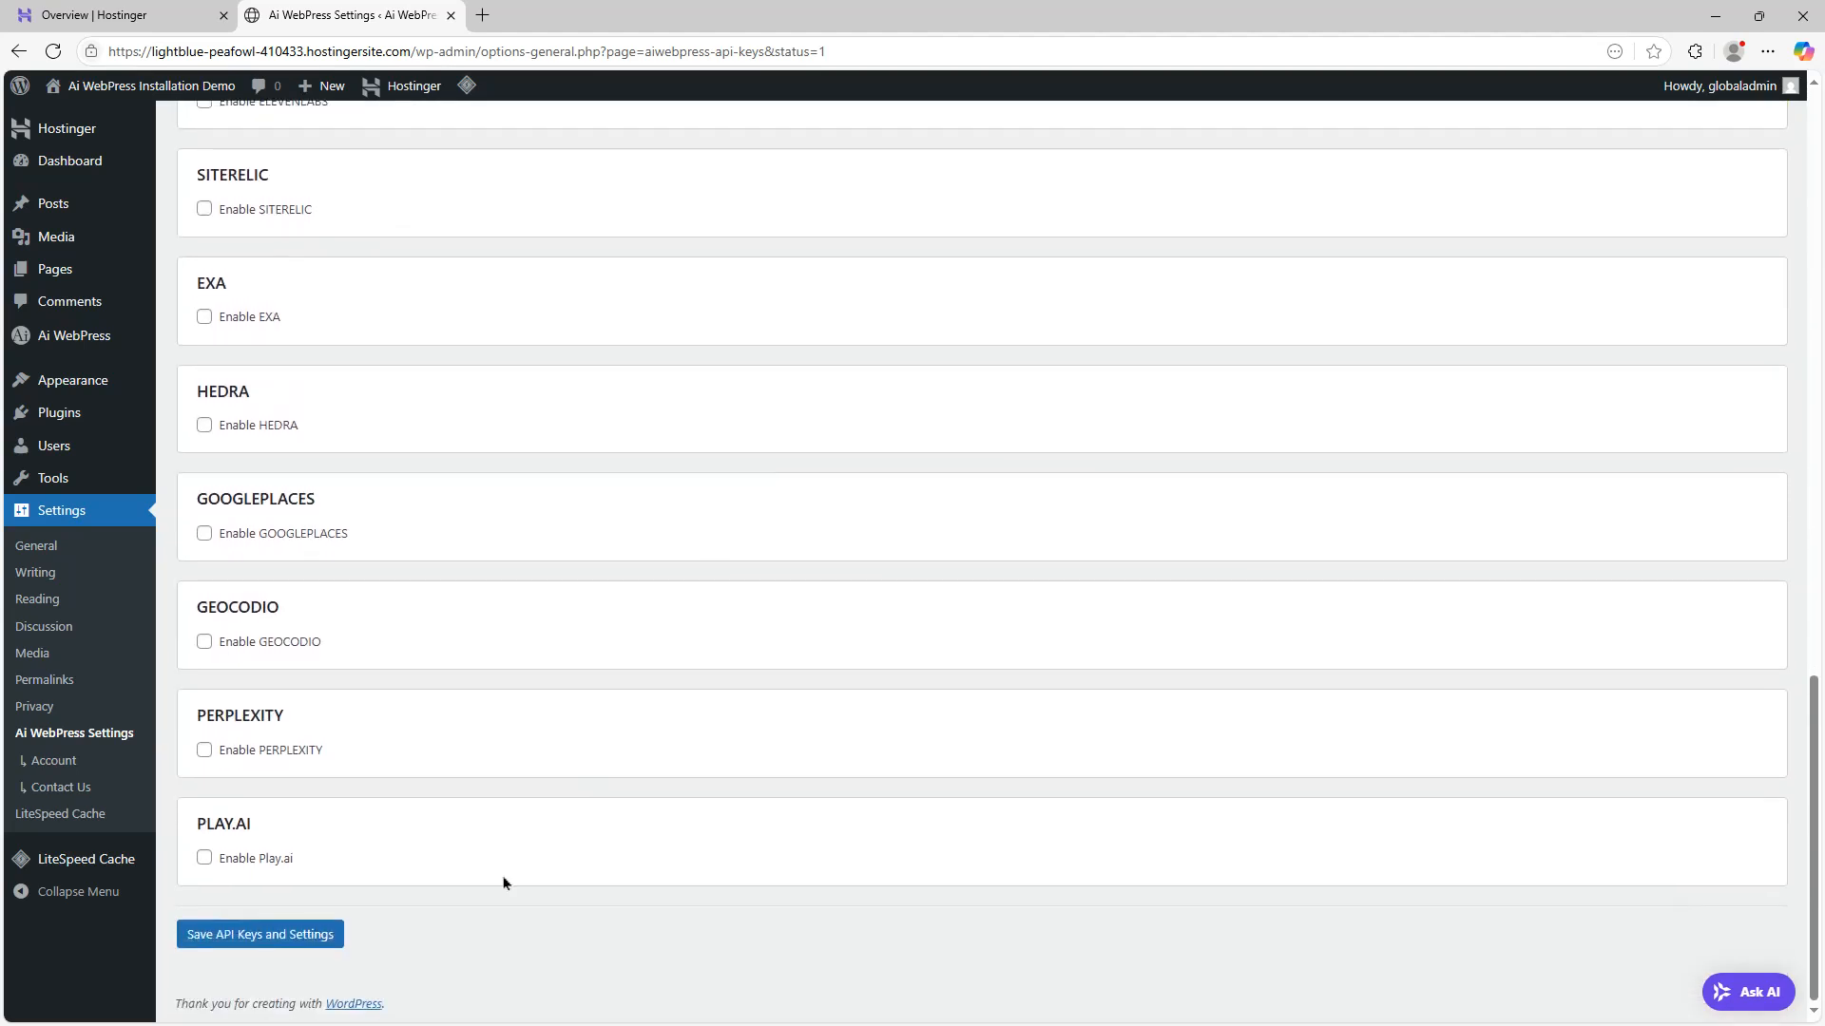
scroll(929, 808, up, 10)
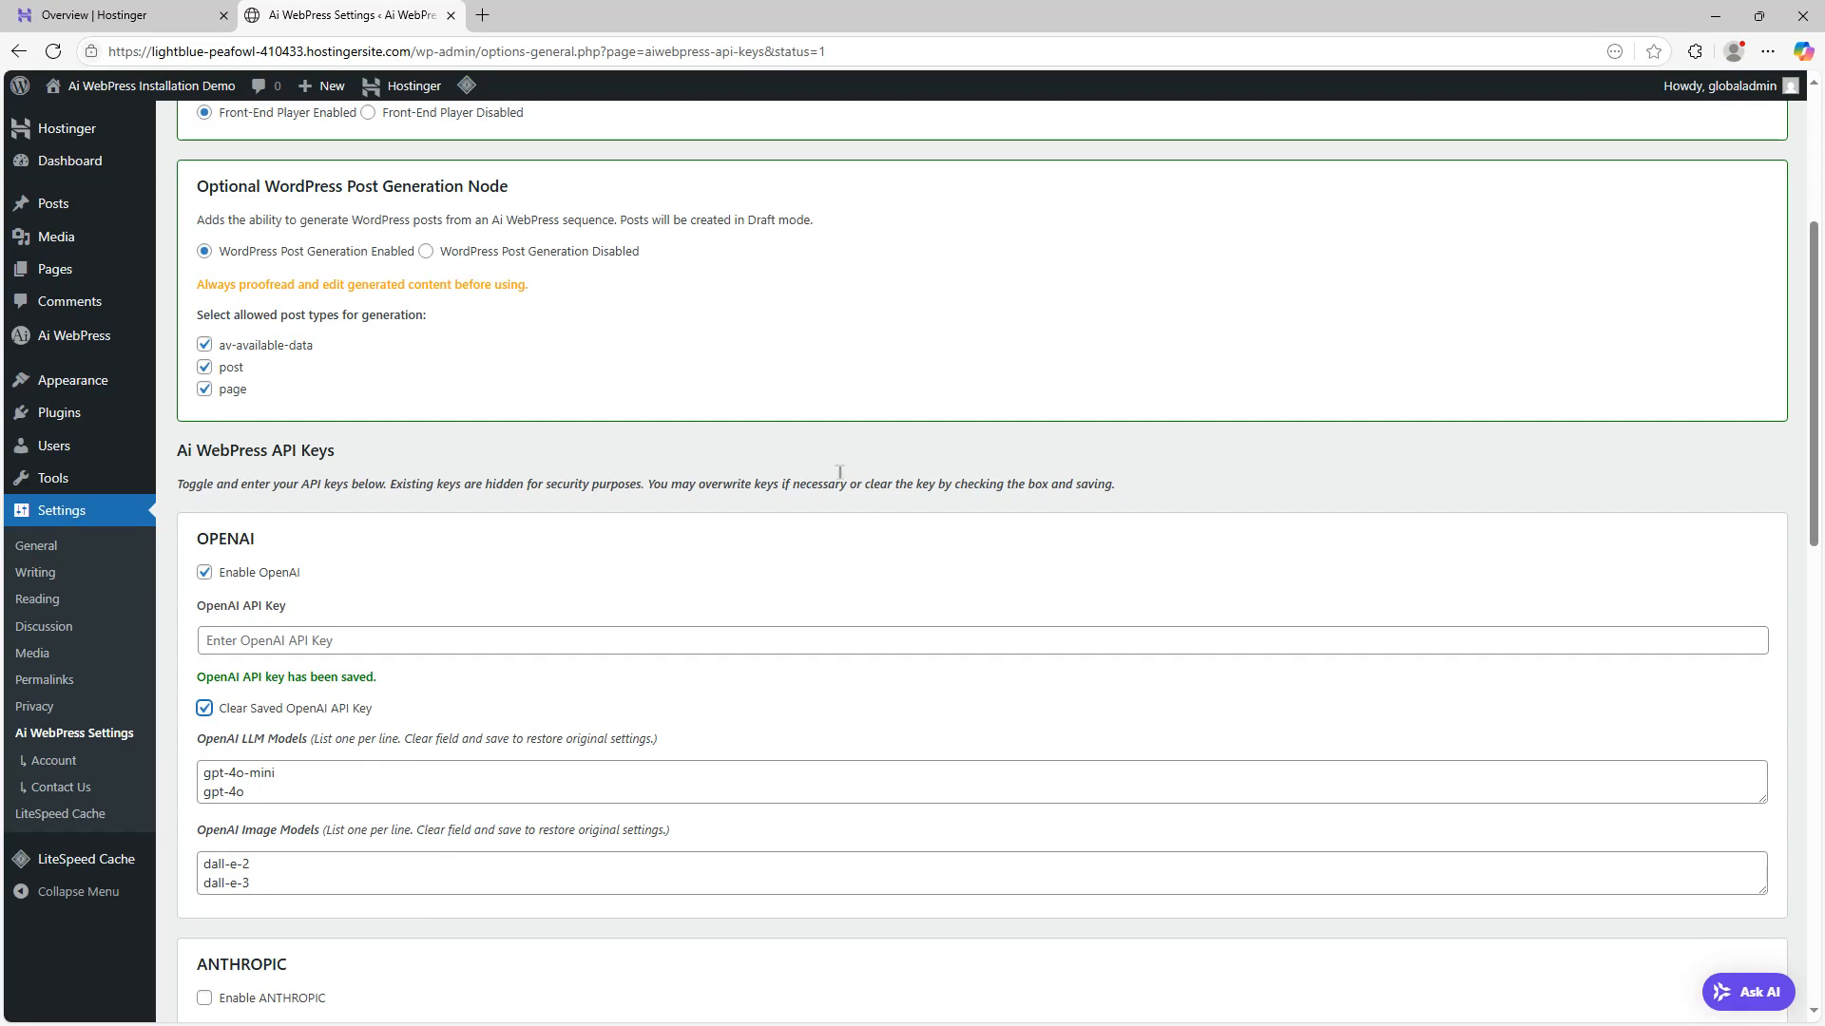
scroll(839, 472, up, 4)
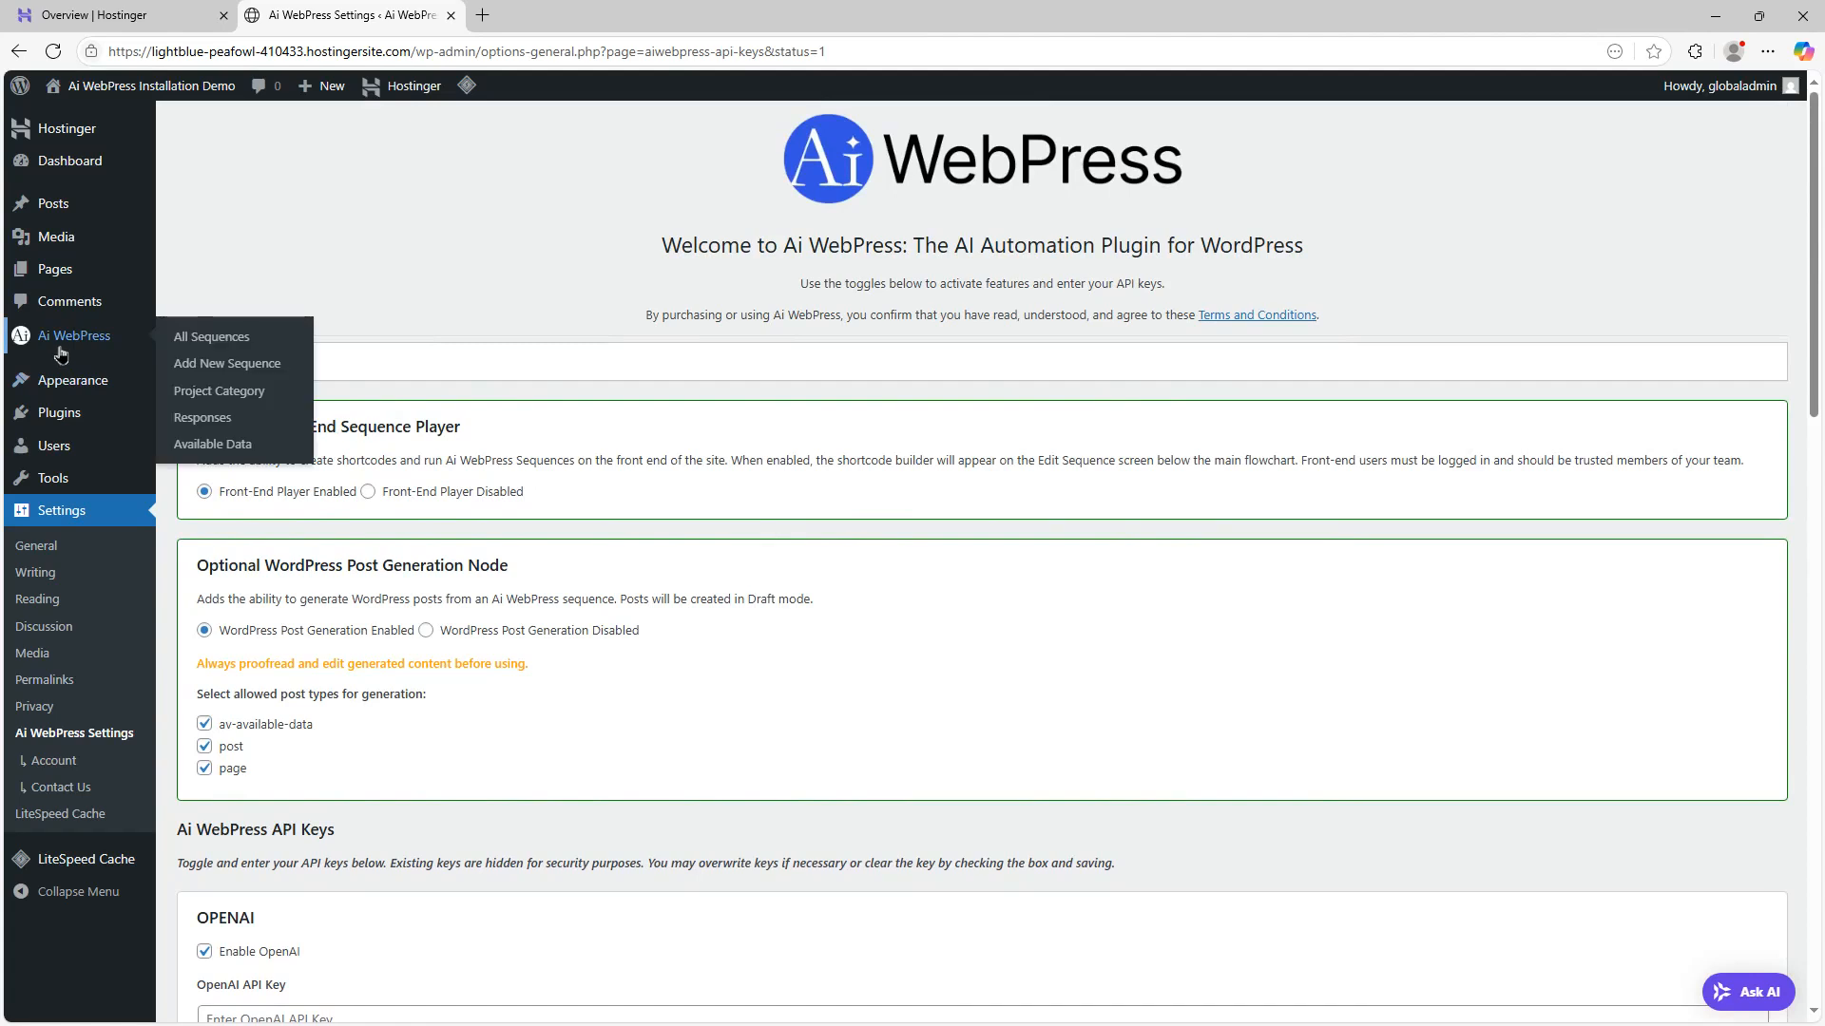
Create a new Ai WebPress sequence titled Demo Sequence and add Start Sequence and Stop Sequence nodes
click(56, 344)
click(356, 134)
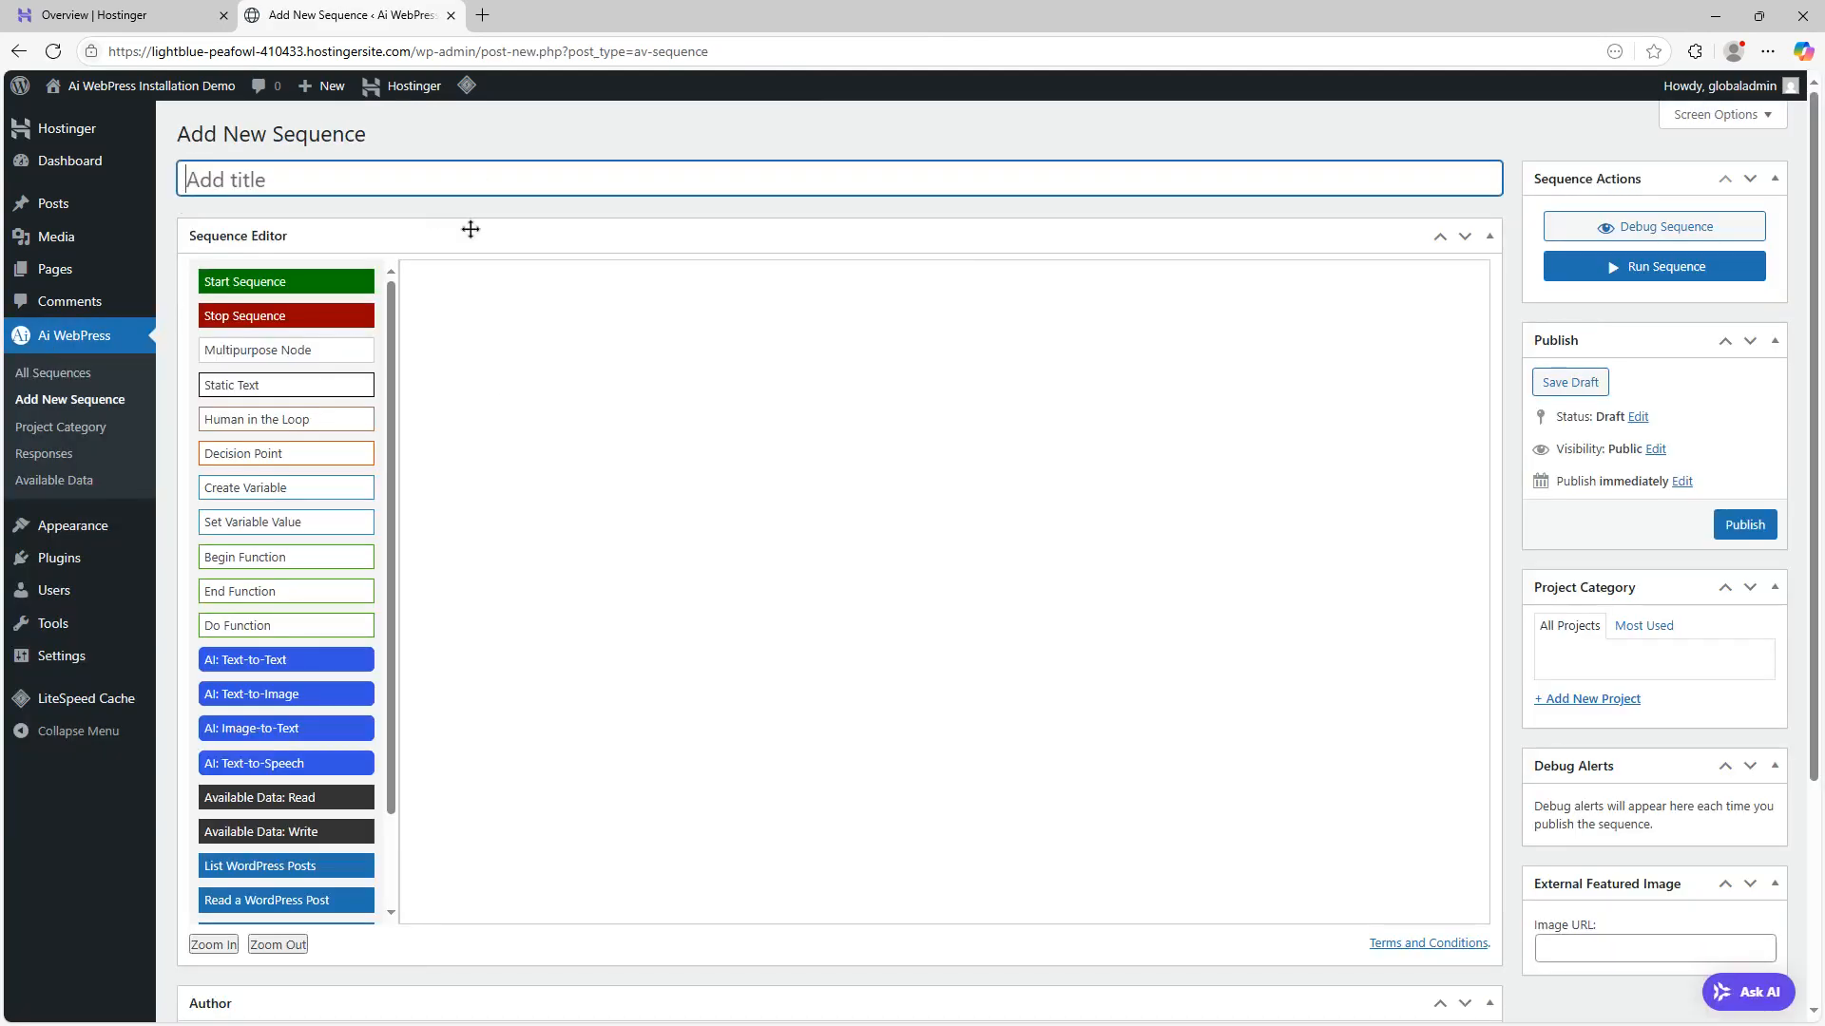
text(Demo Sequence)
click(335, 282)
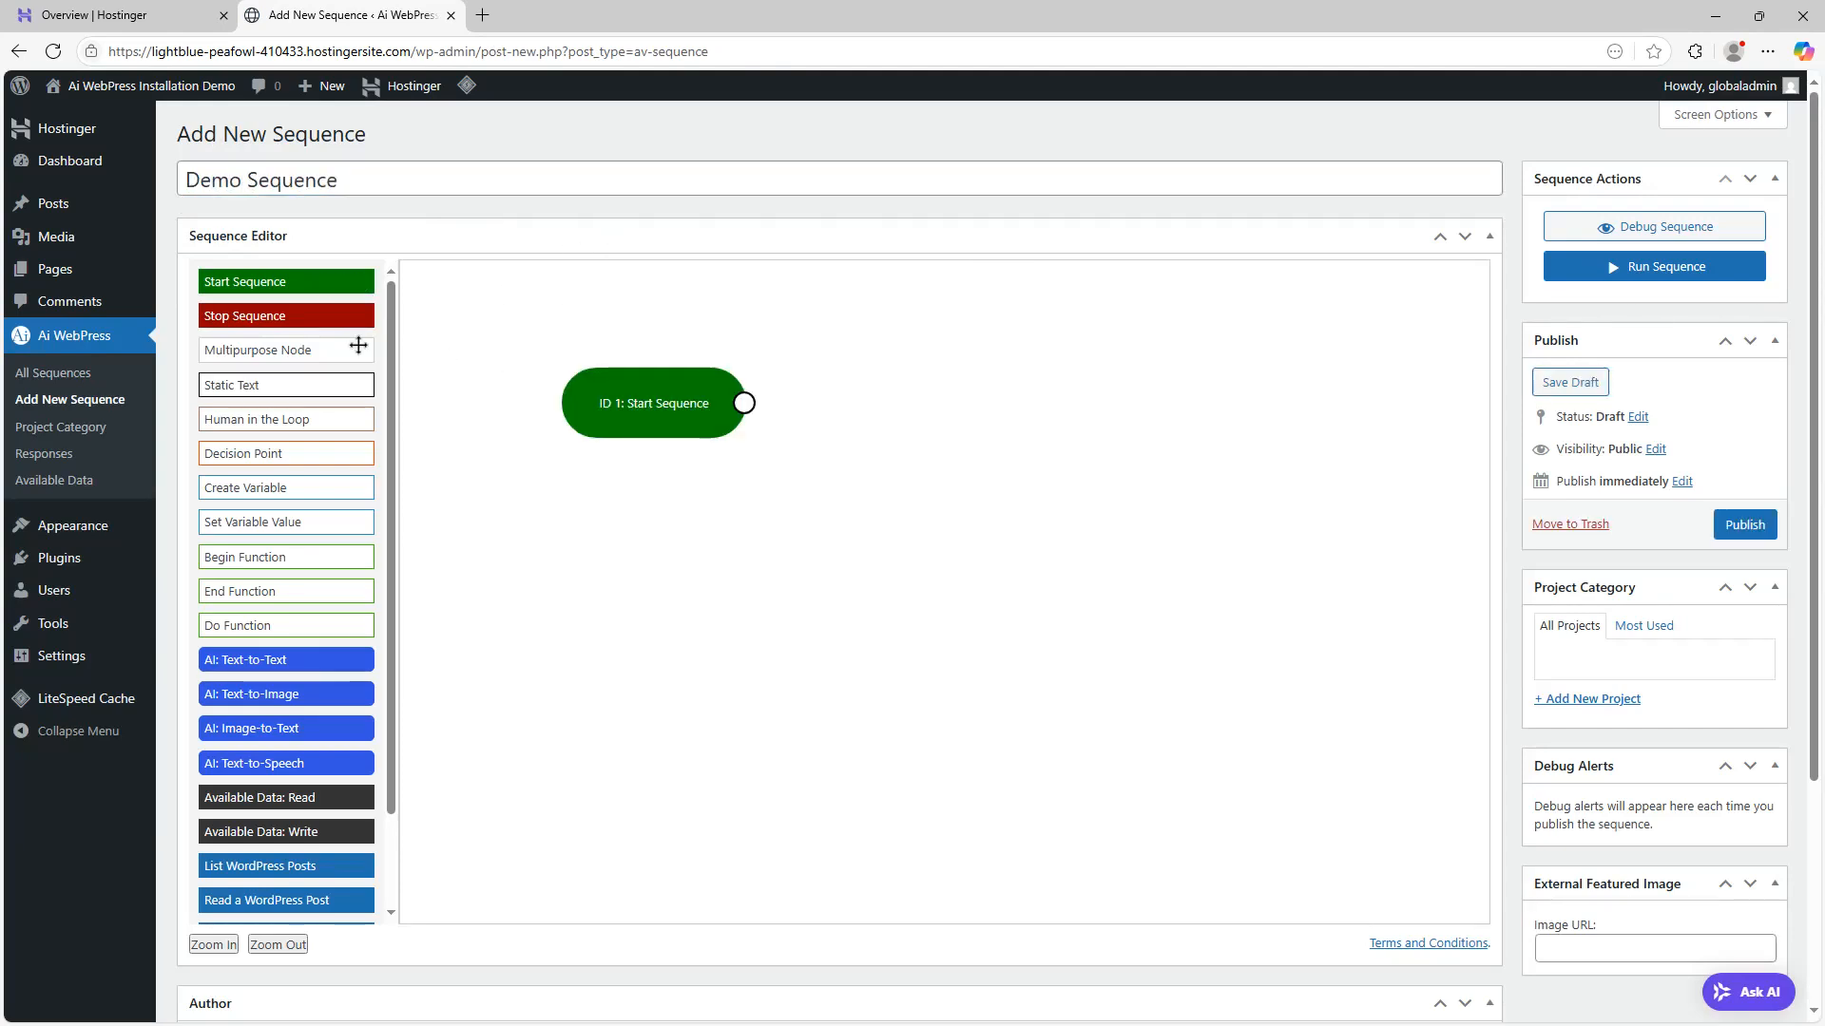
click(325, 315)
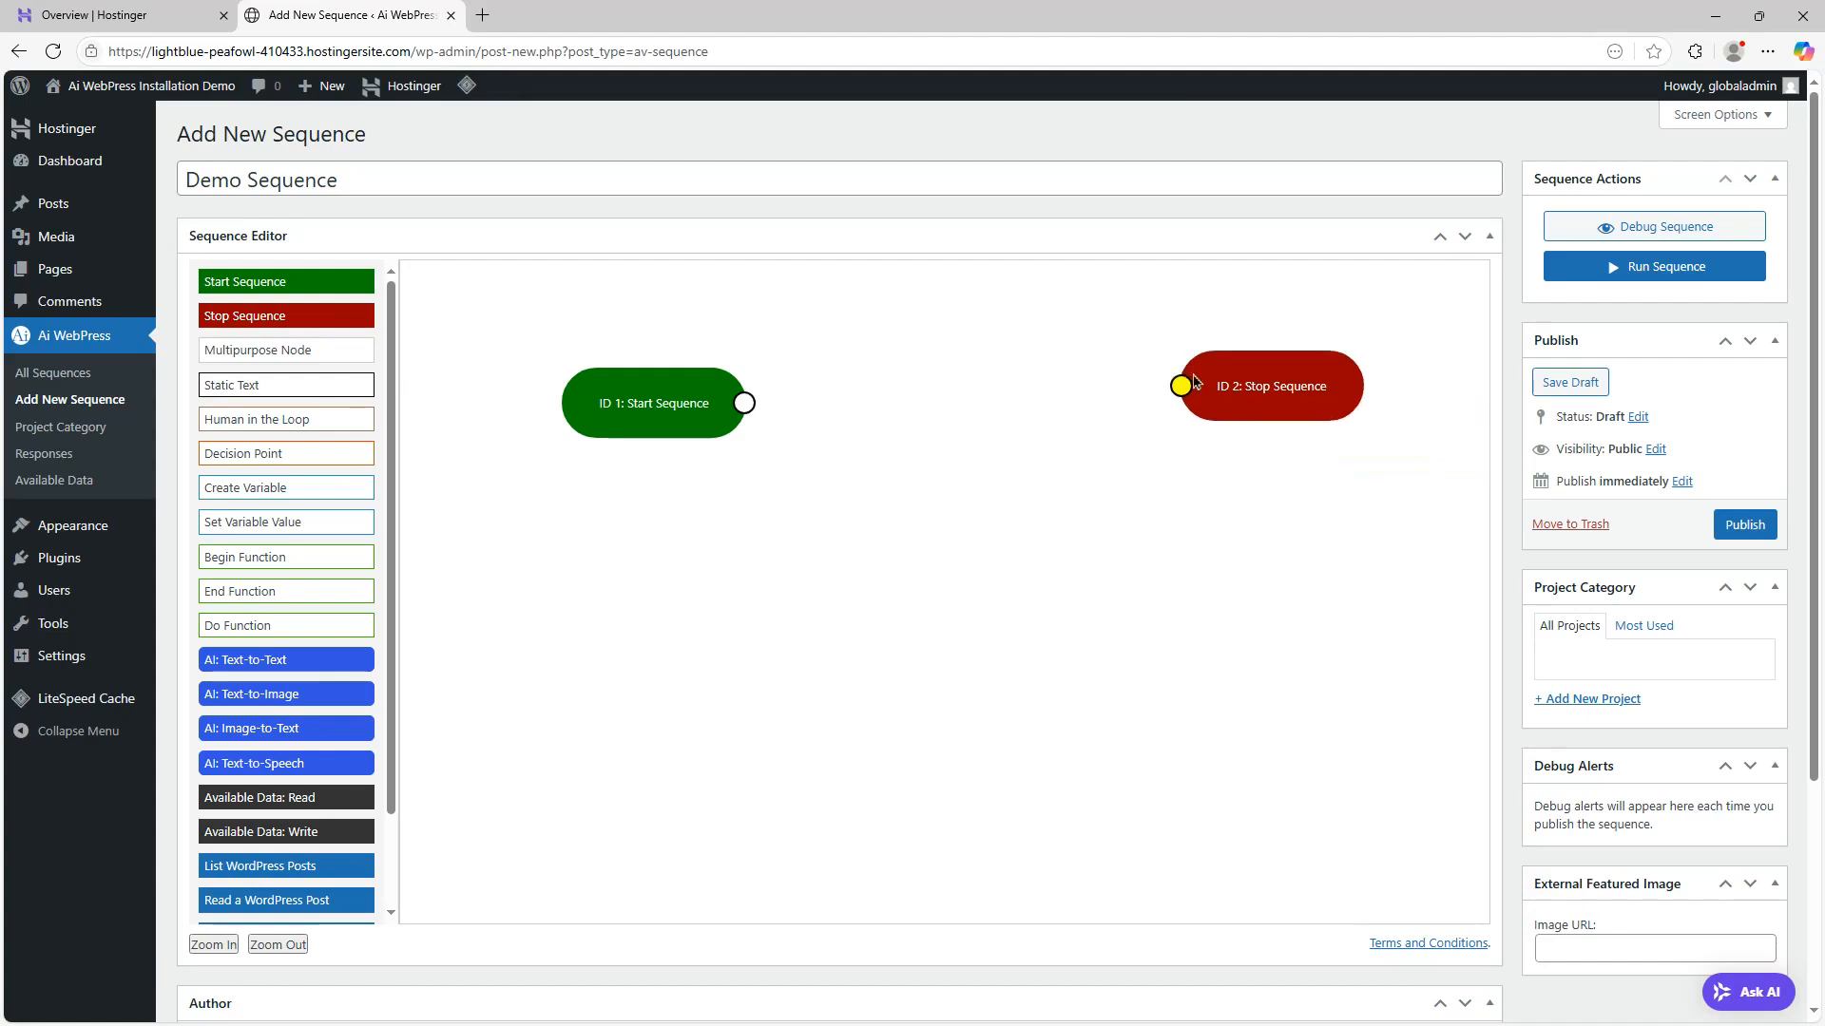
Place an AI: Text-to-Text node between the start and stop nodes and set its provider to OpenAI
scroll(1126, 736, down, 1)
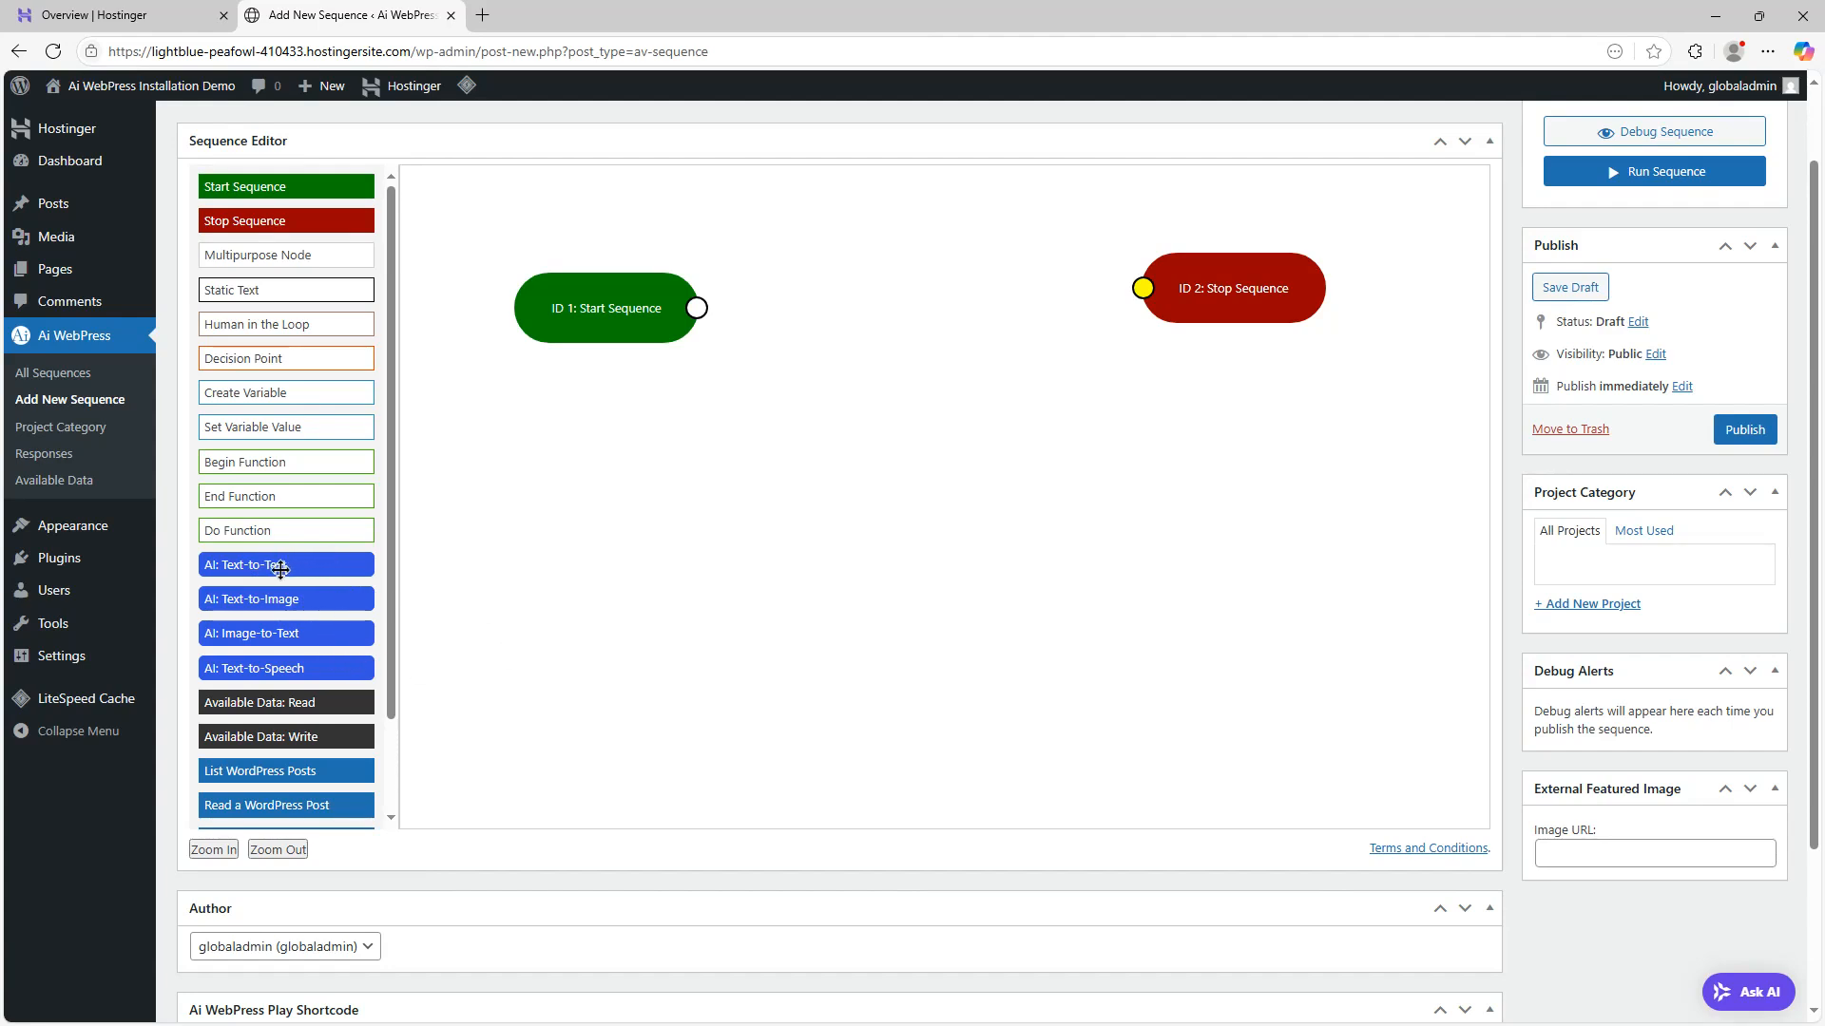
drag(299, 571, 918, 294)
click(921, 277)
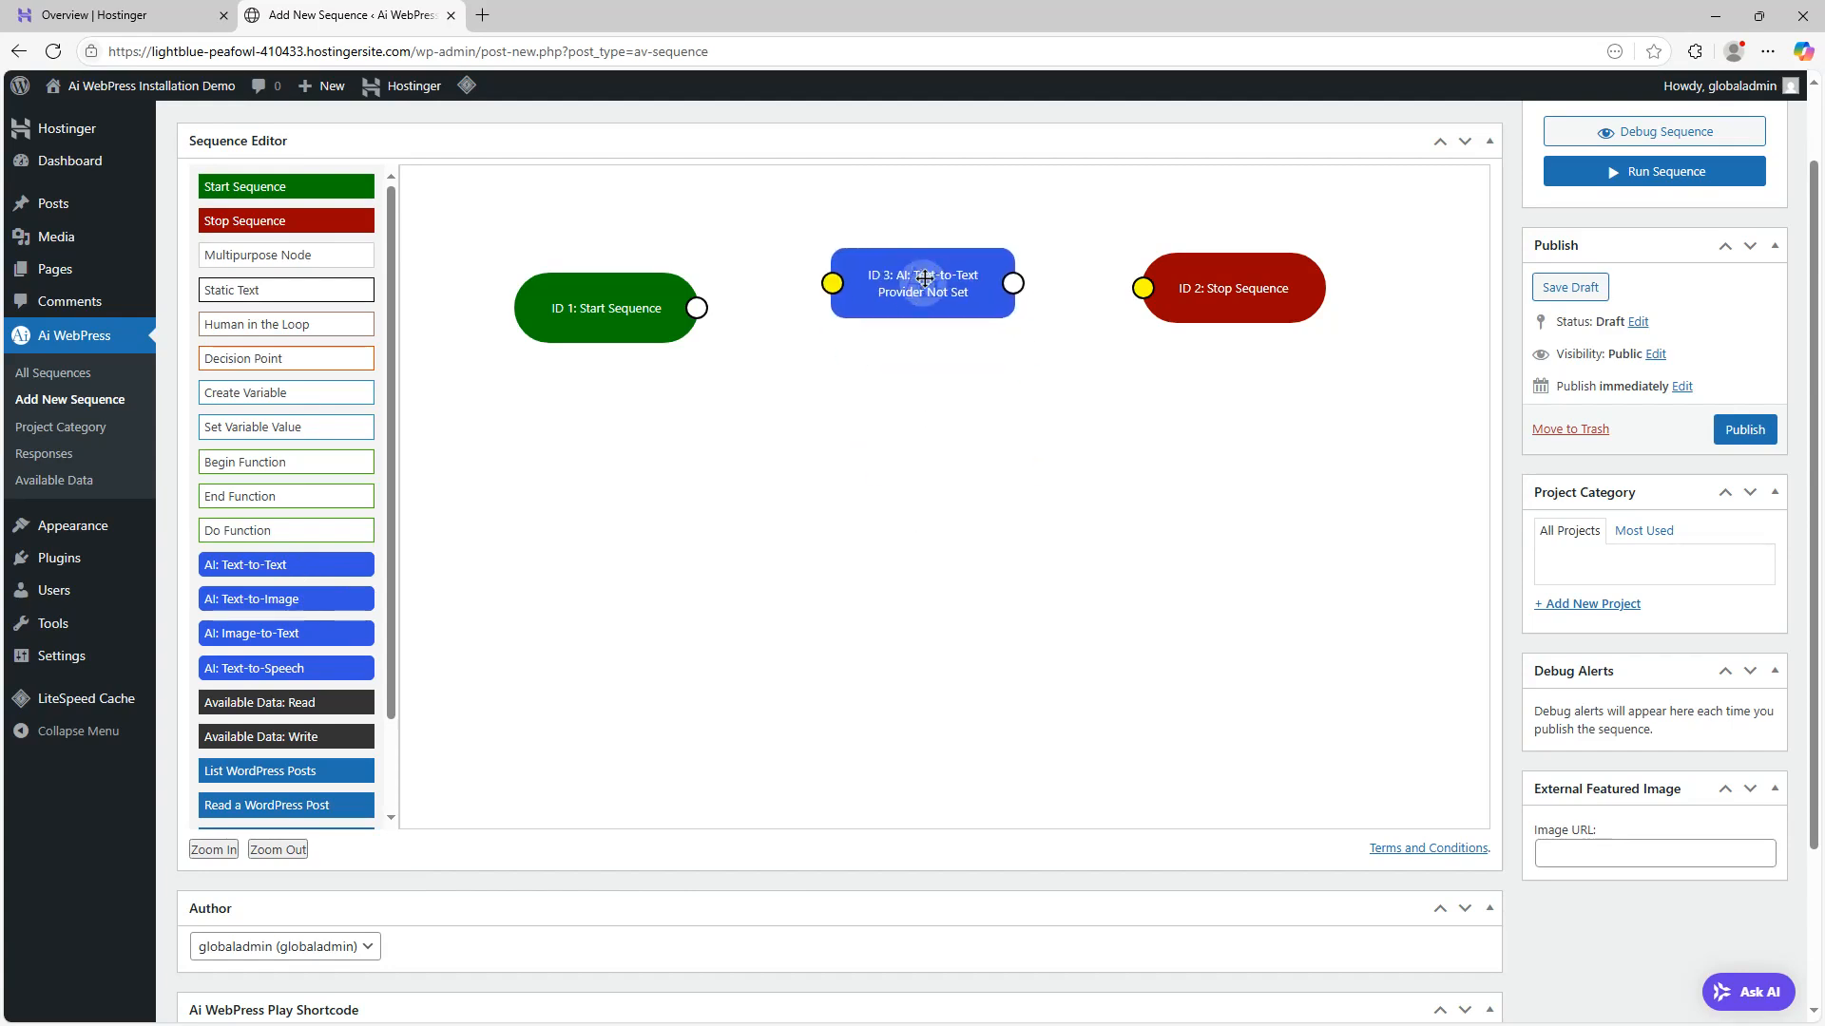
click(1521, 221)
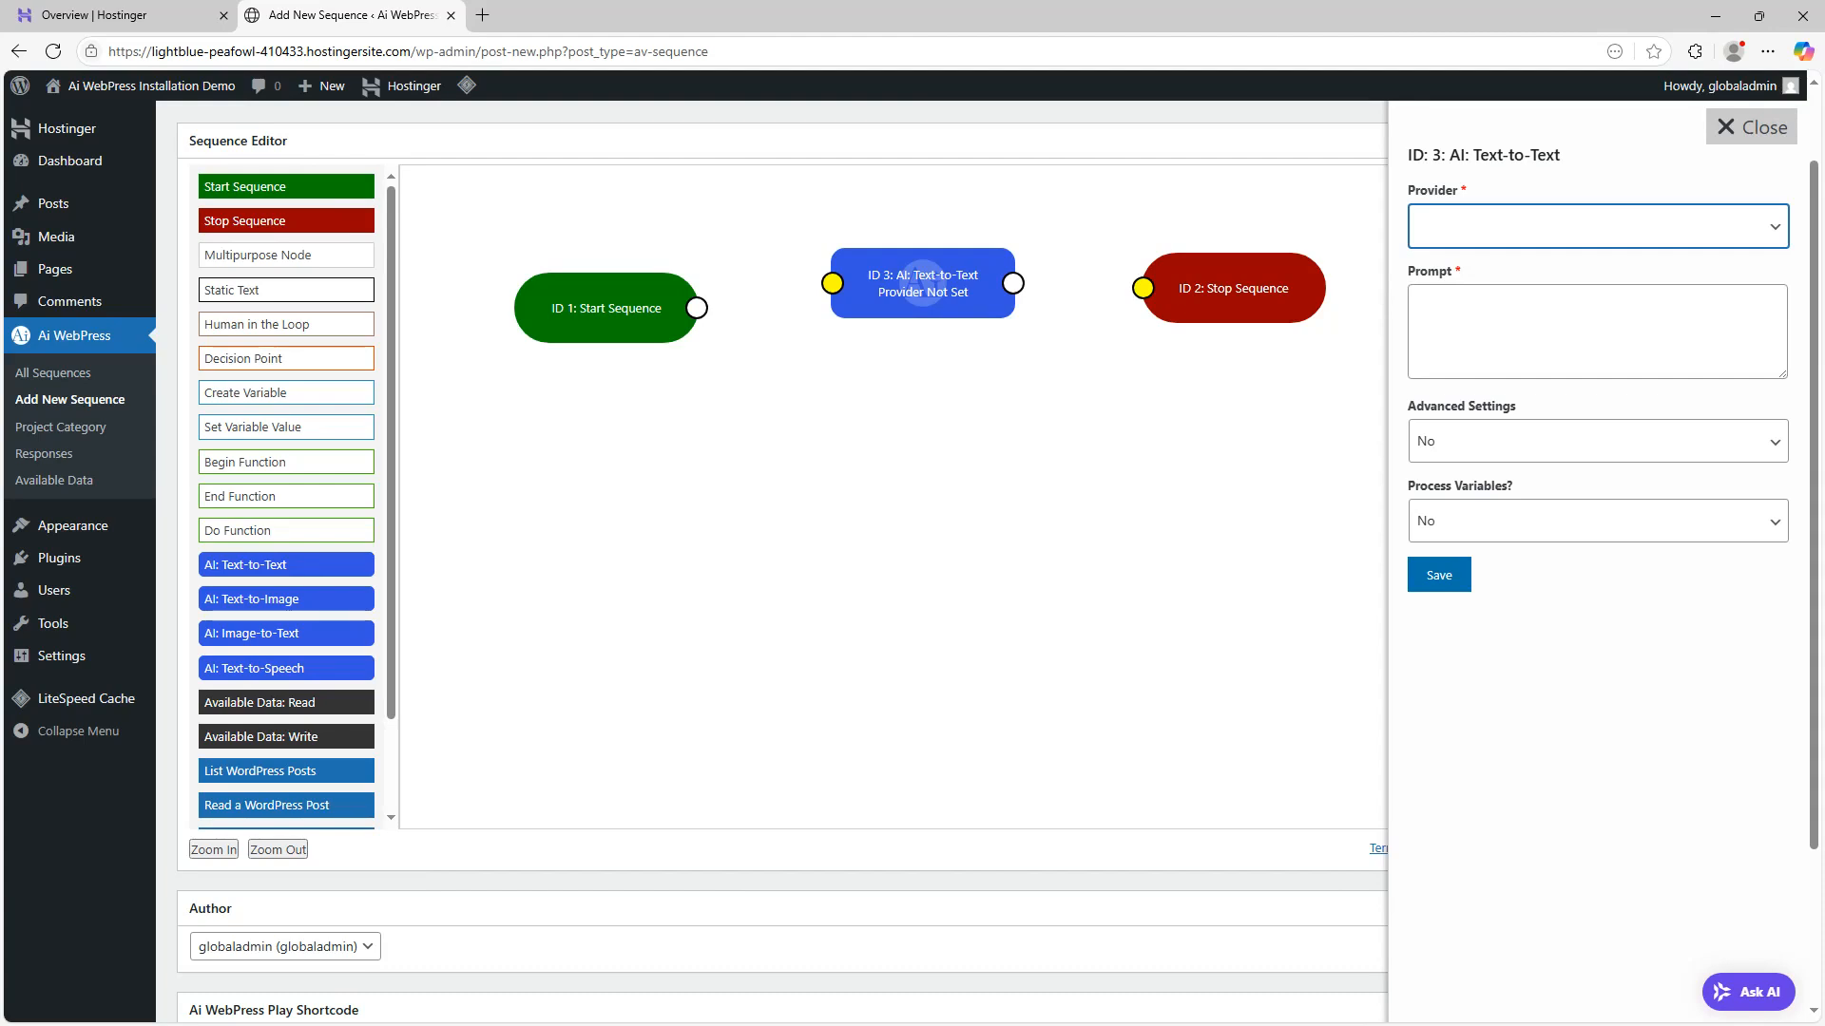
click(1463, 280)
click(1484, 317)
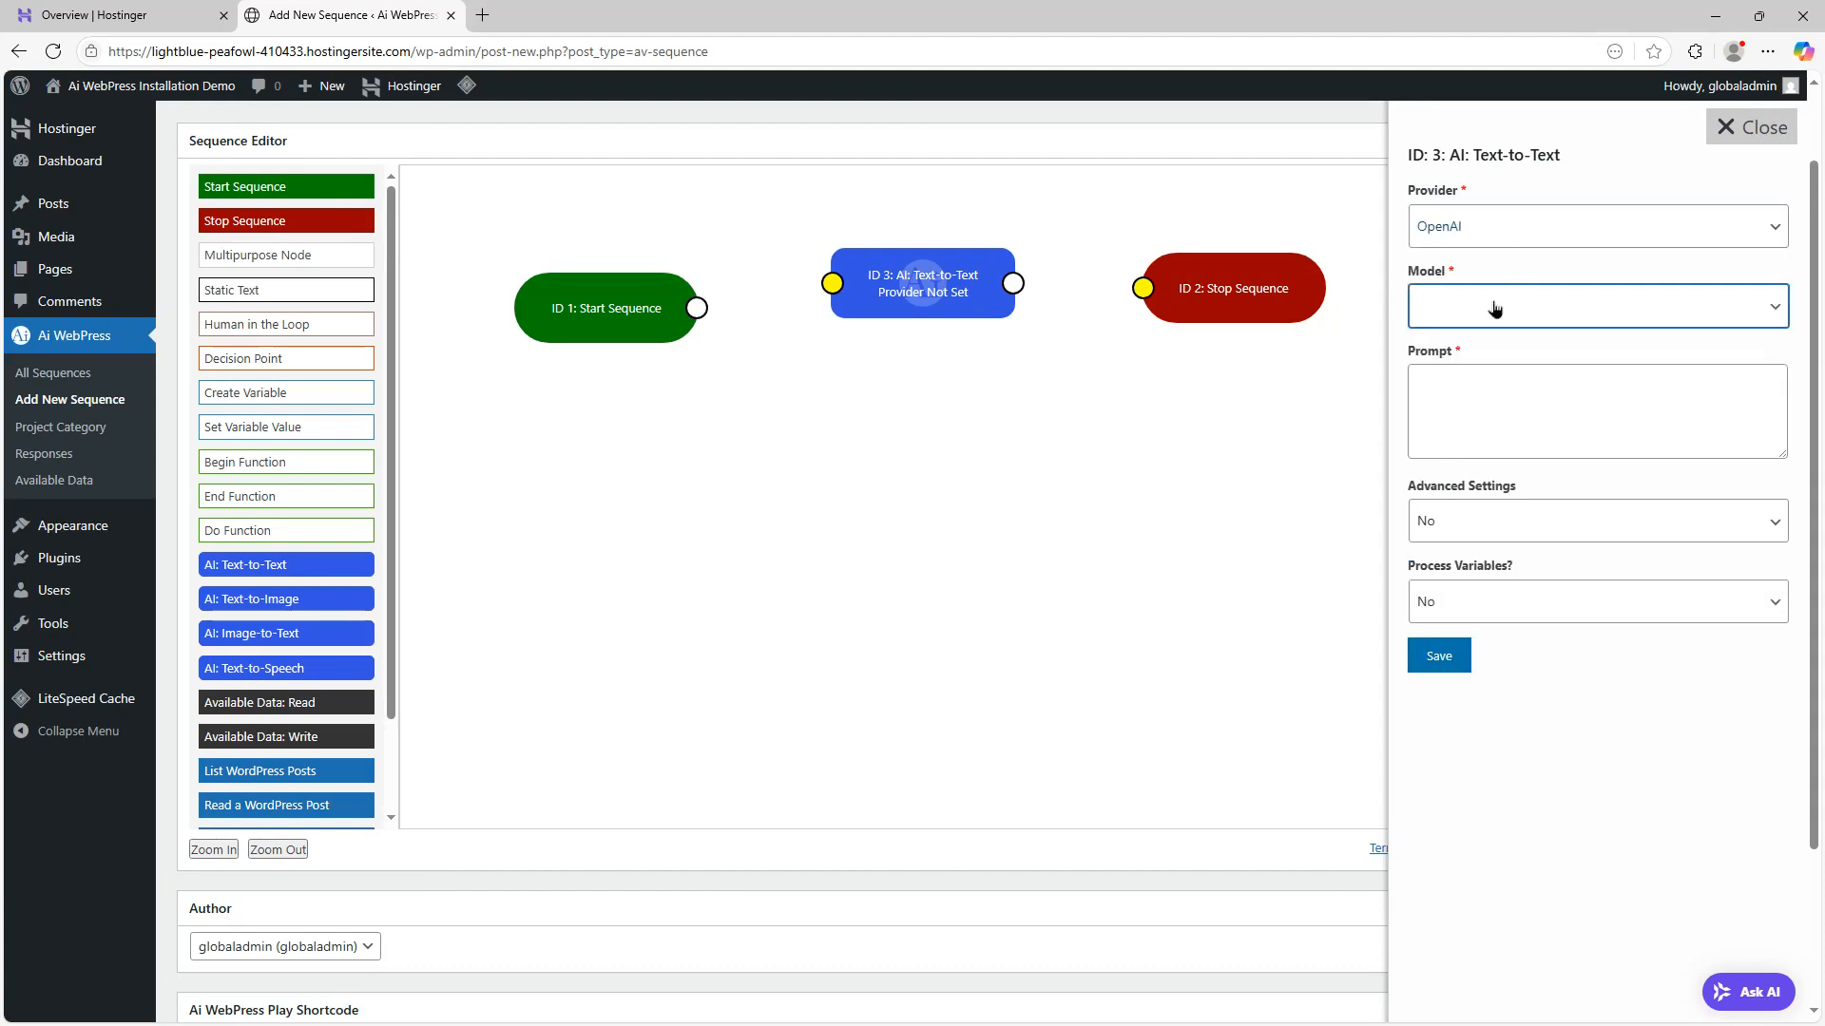
Set the AI node's model to gpt-4o-mini, enter the prompt "write a couplet about dogs", and save the node
click(1502, 357)
click(1539, 406)
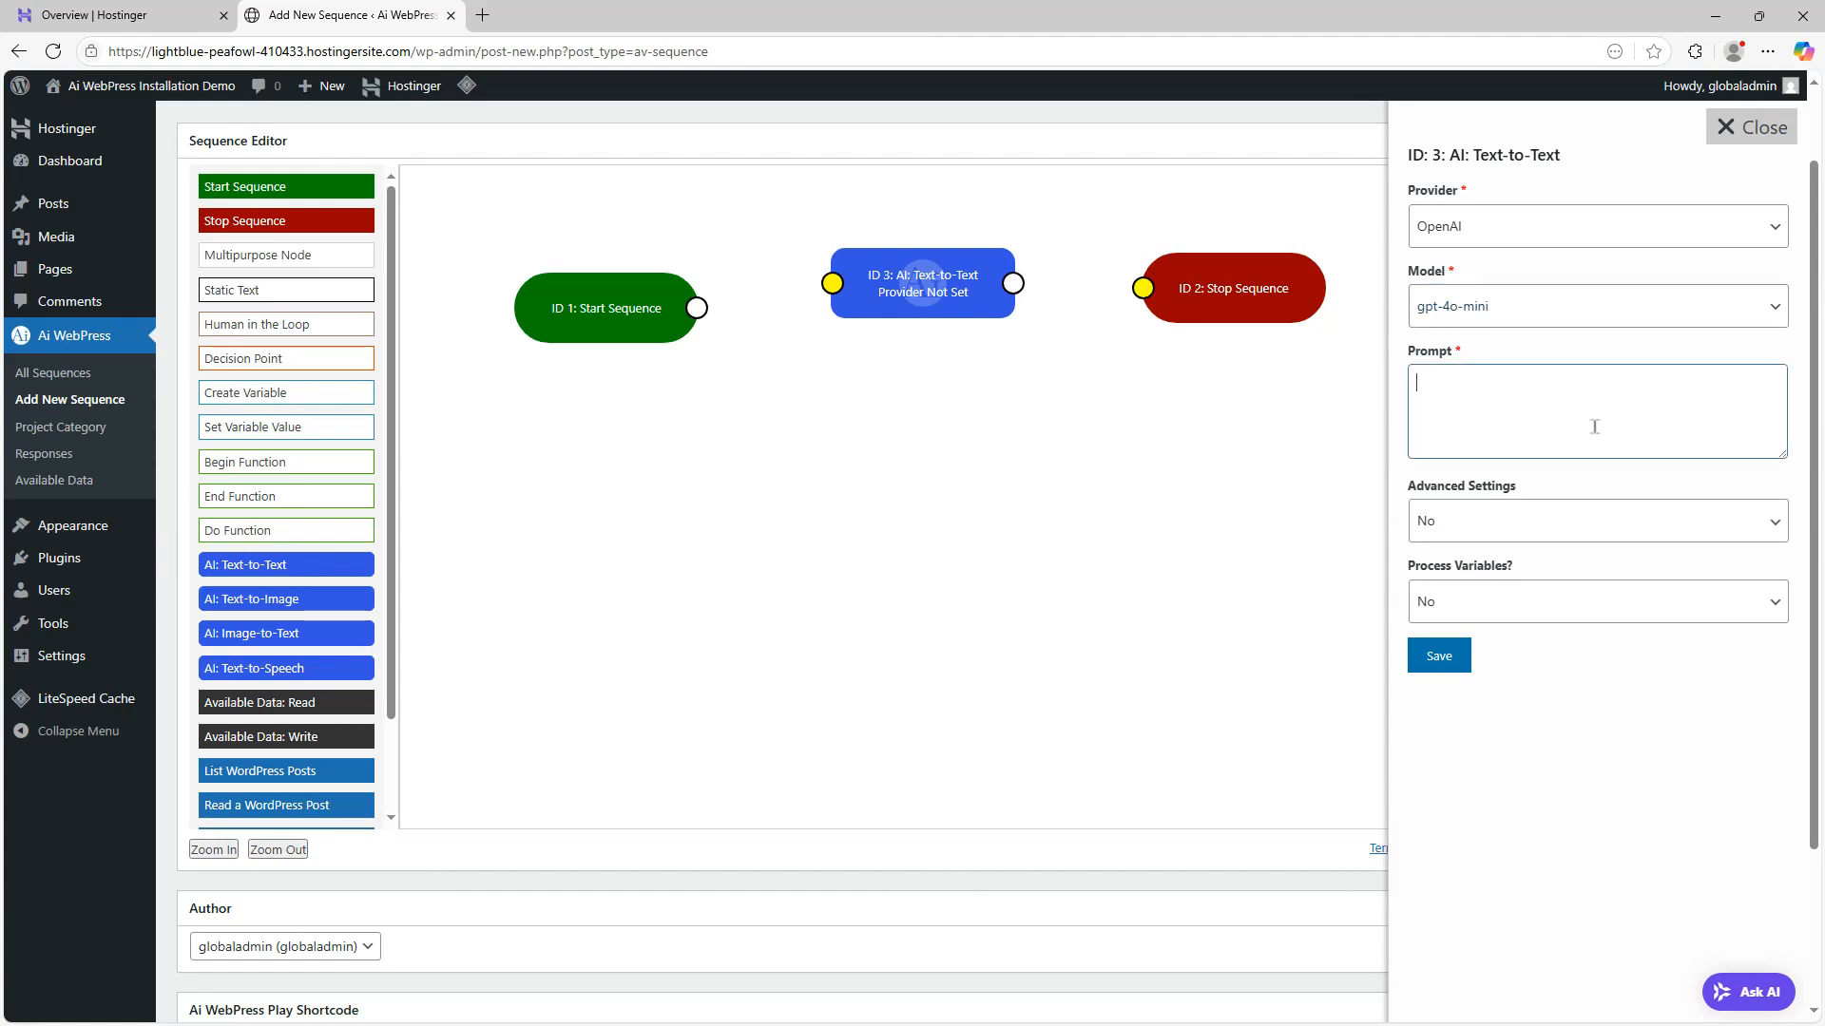
text(write a couplet about)
click(1439, 660)
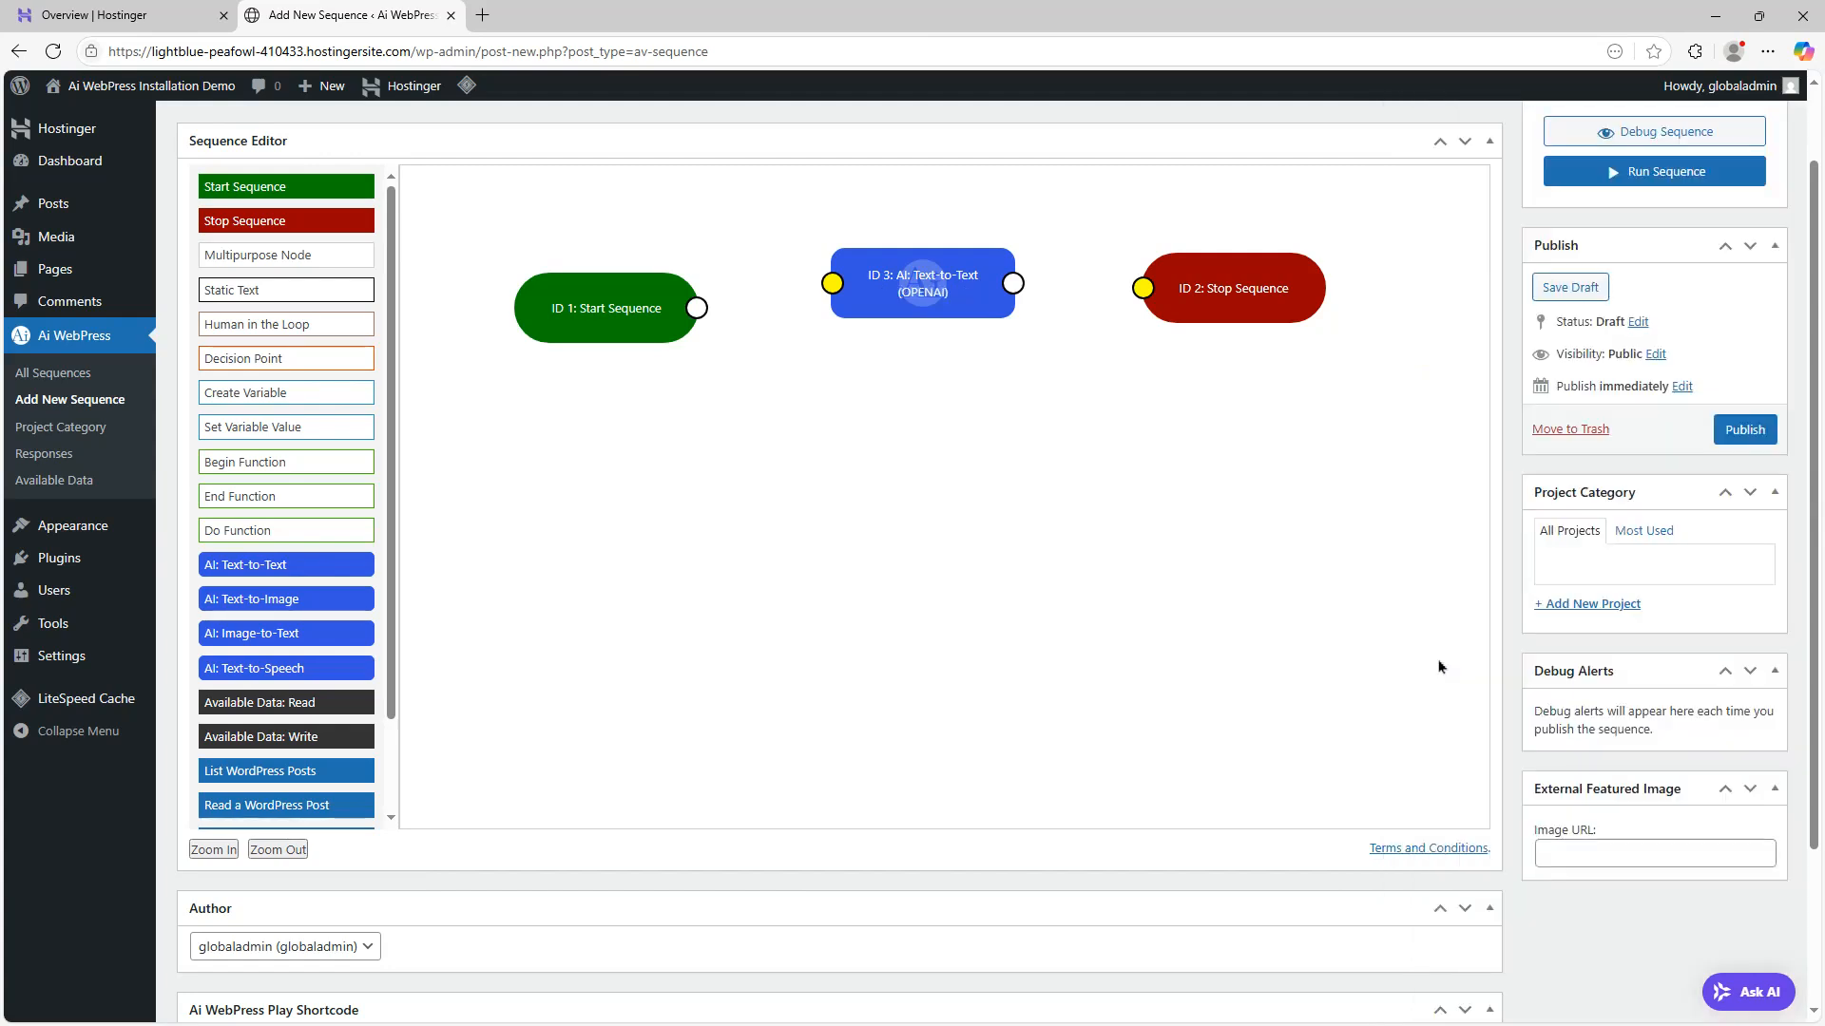
Connect Start Sequence to the AI: Text-to-Text node and that node to Stop Sequence, then publish the sequence
drag(696, 307, 832, 284)
drag(1013, 283, 1143, 288)
click(1758, 440)
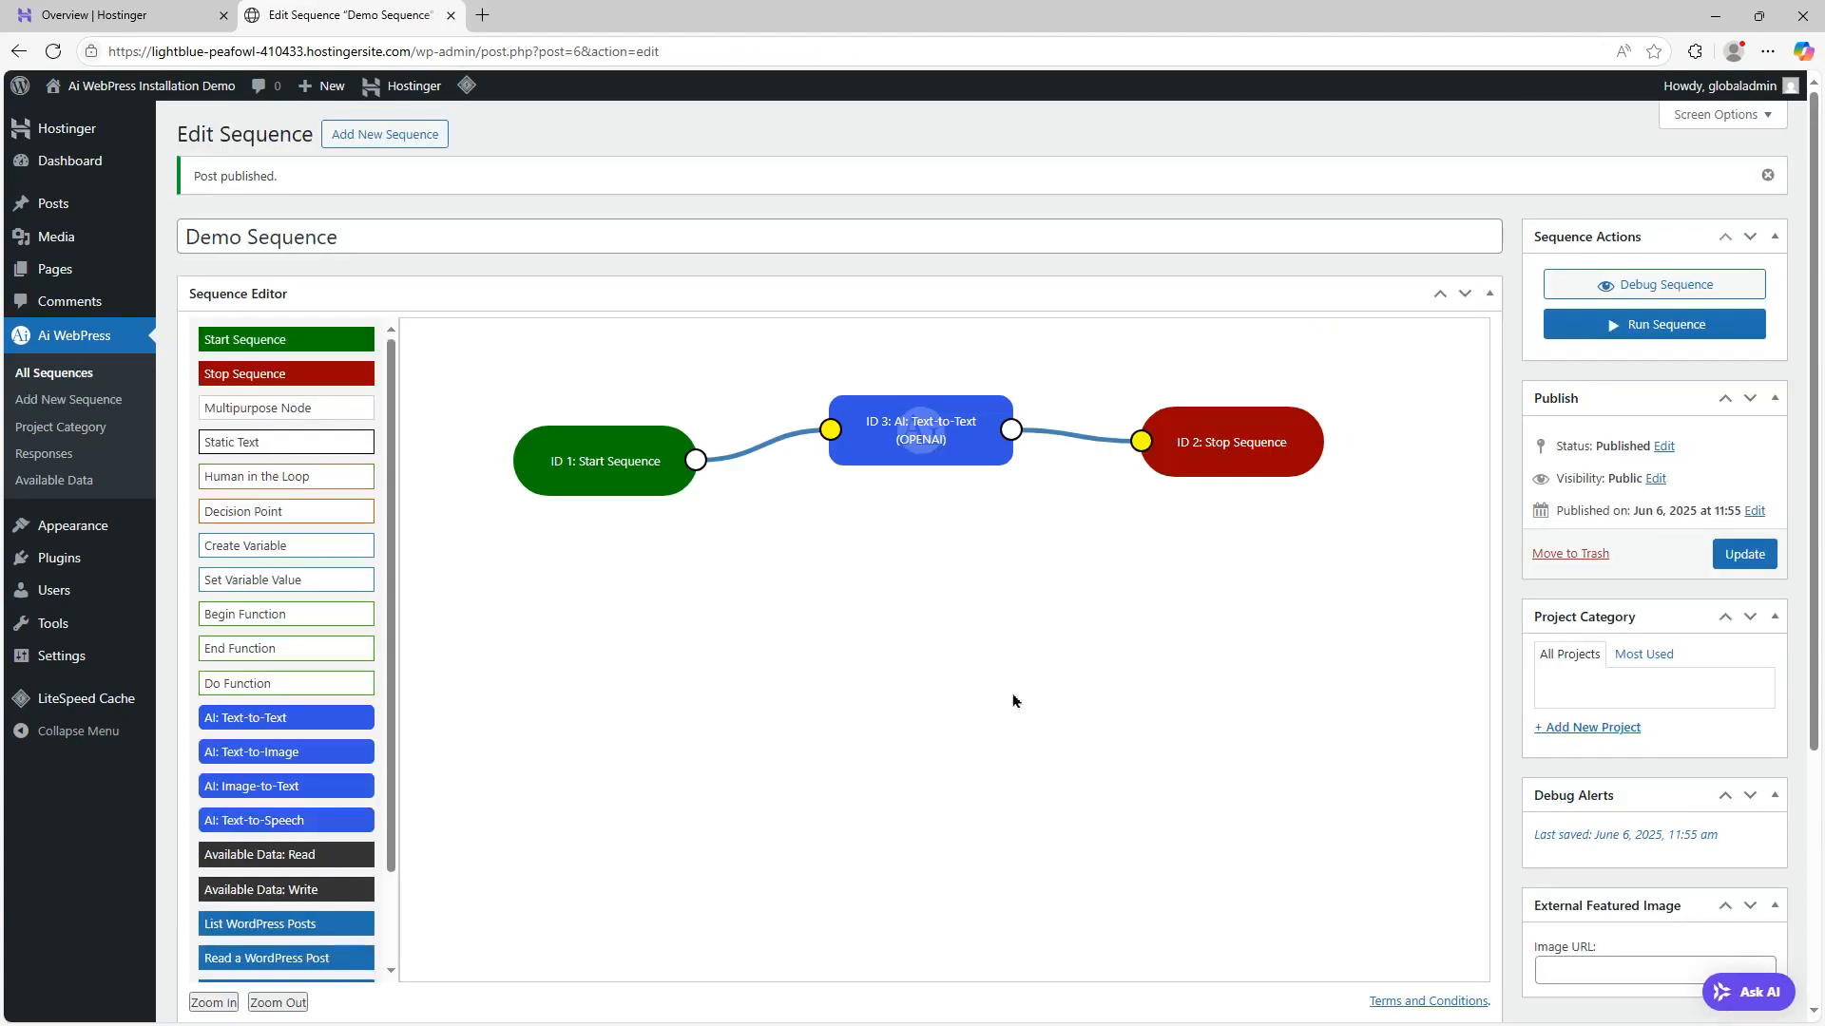
Run the sequence and open its response to review the generated couplet
click(1658, 325)
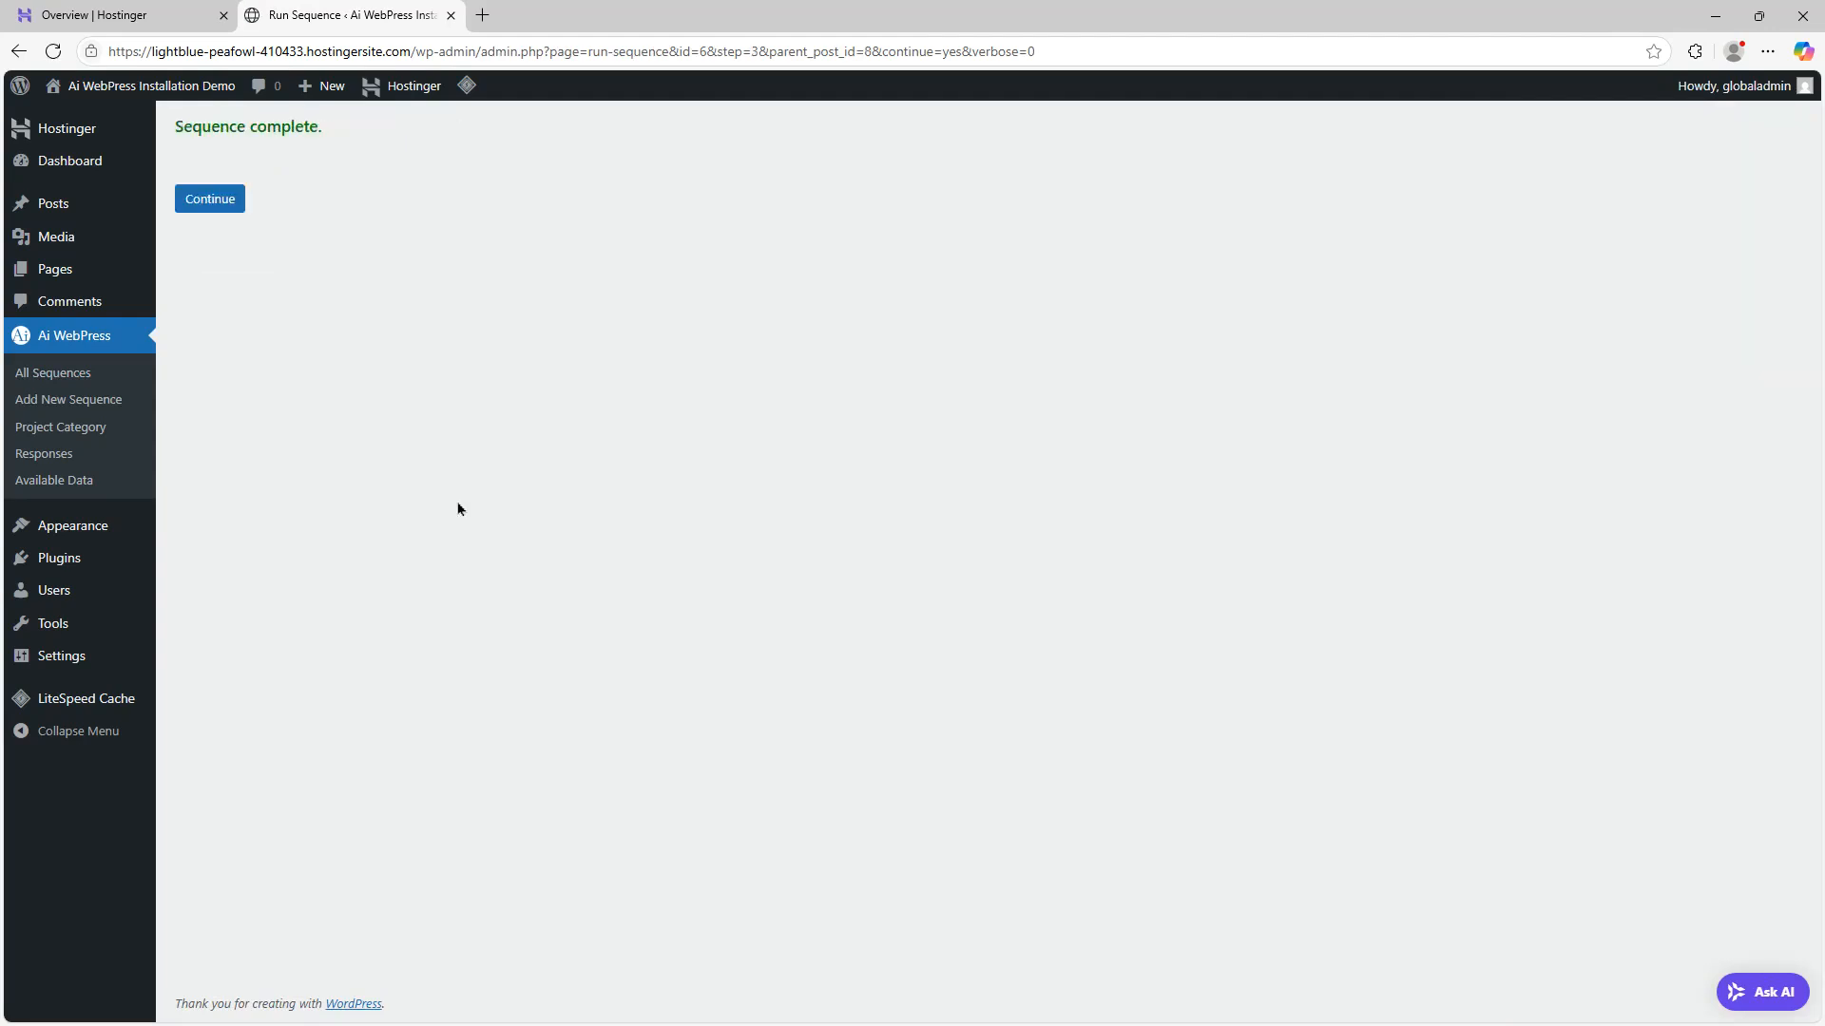
click(205, 201)
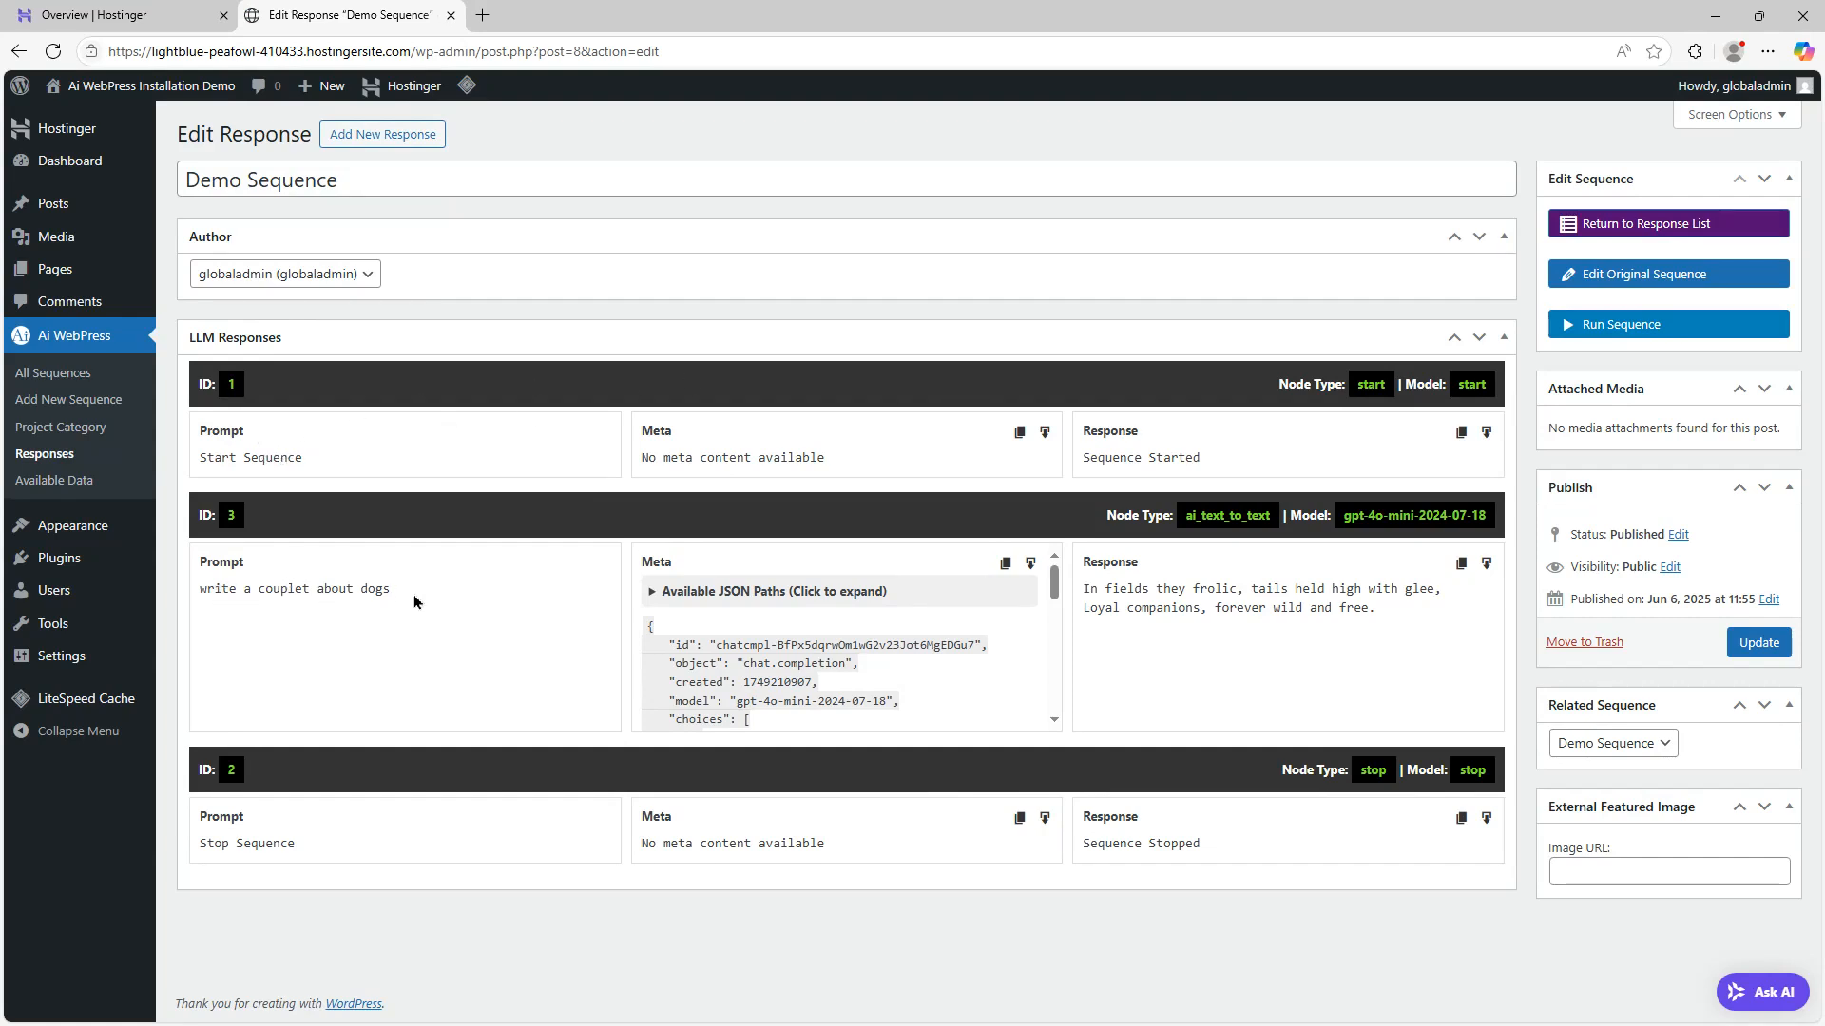
scroll(881, 651, down, 5)
scroll(880, 651, up, 4)
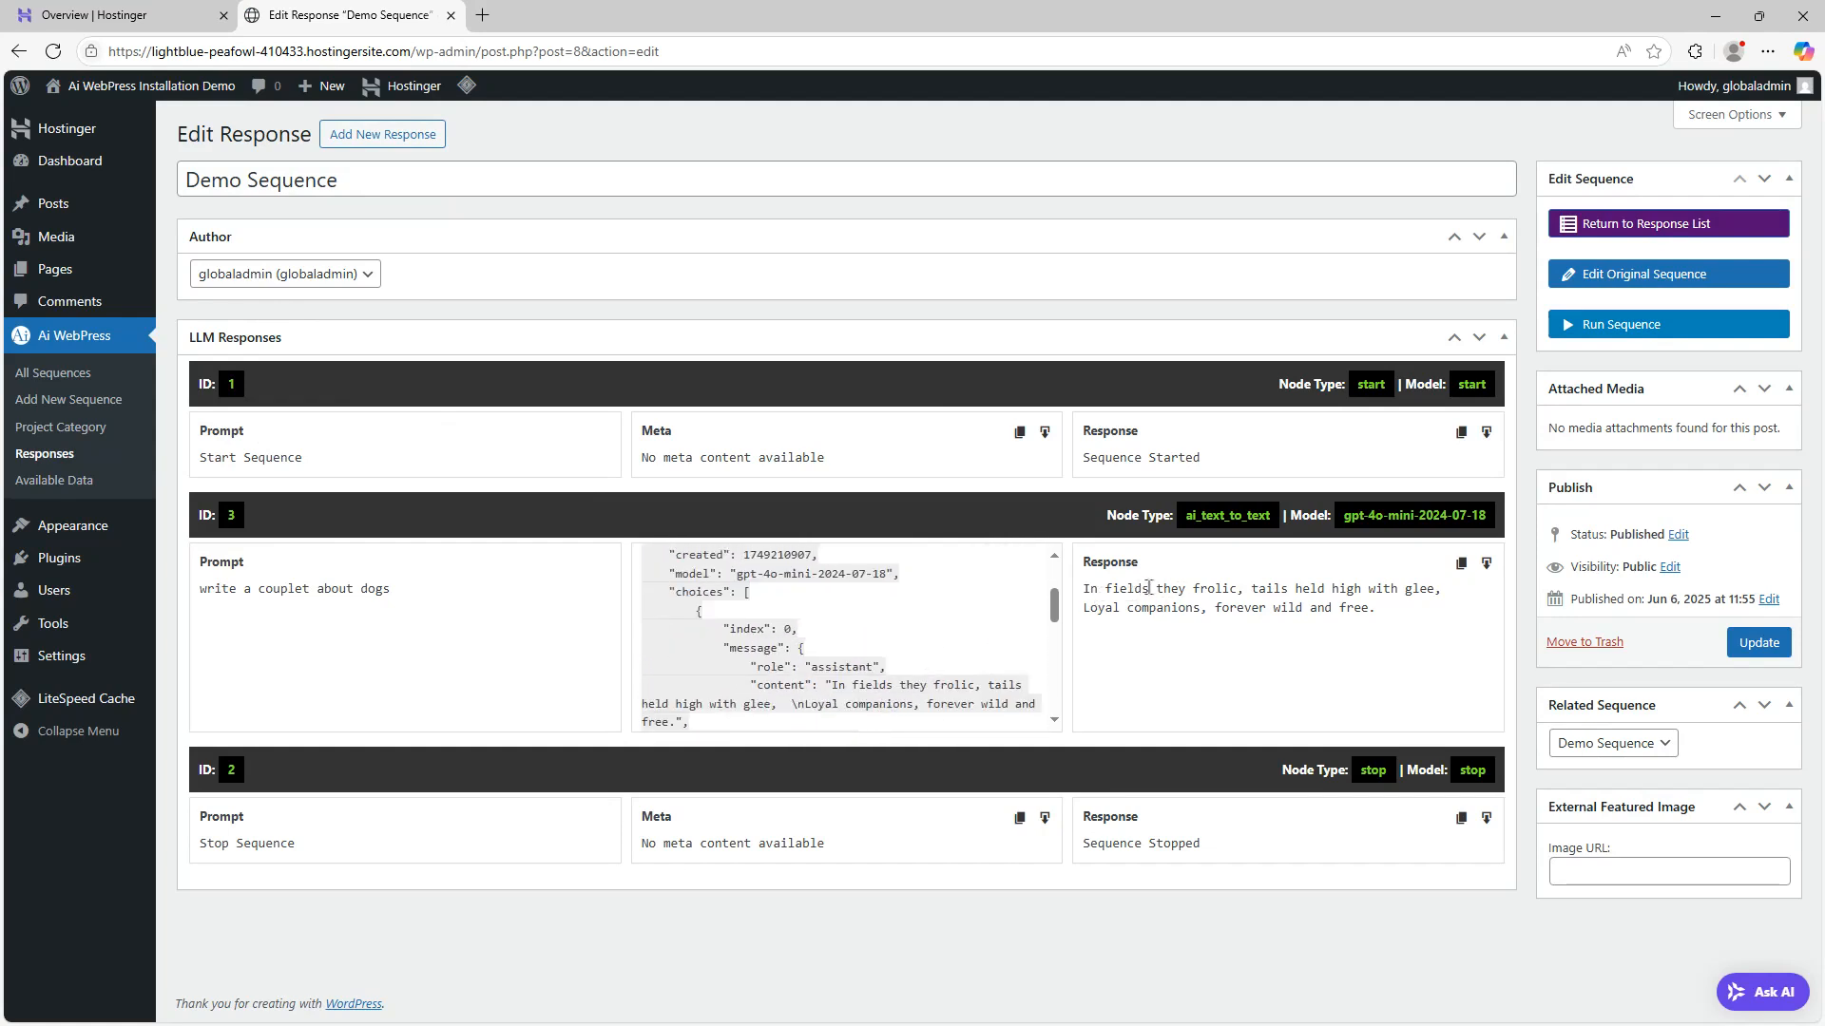
drag(1373, 617, 1082, 589)
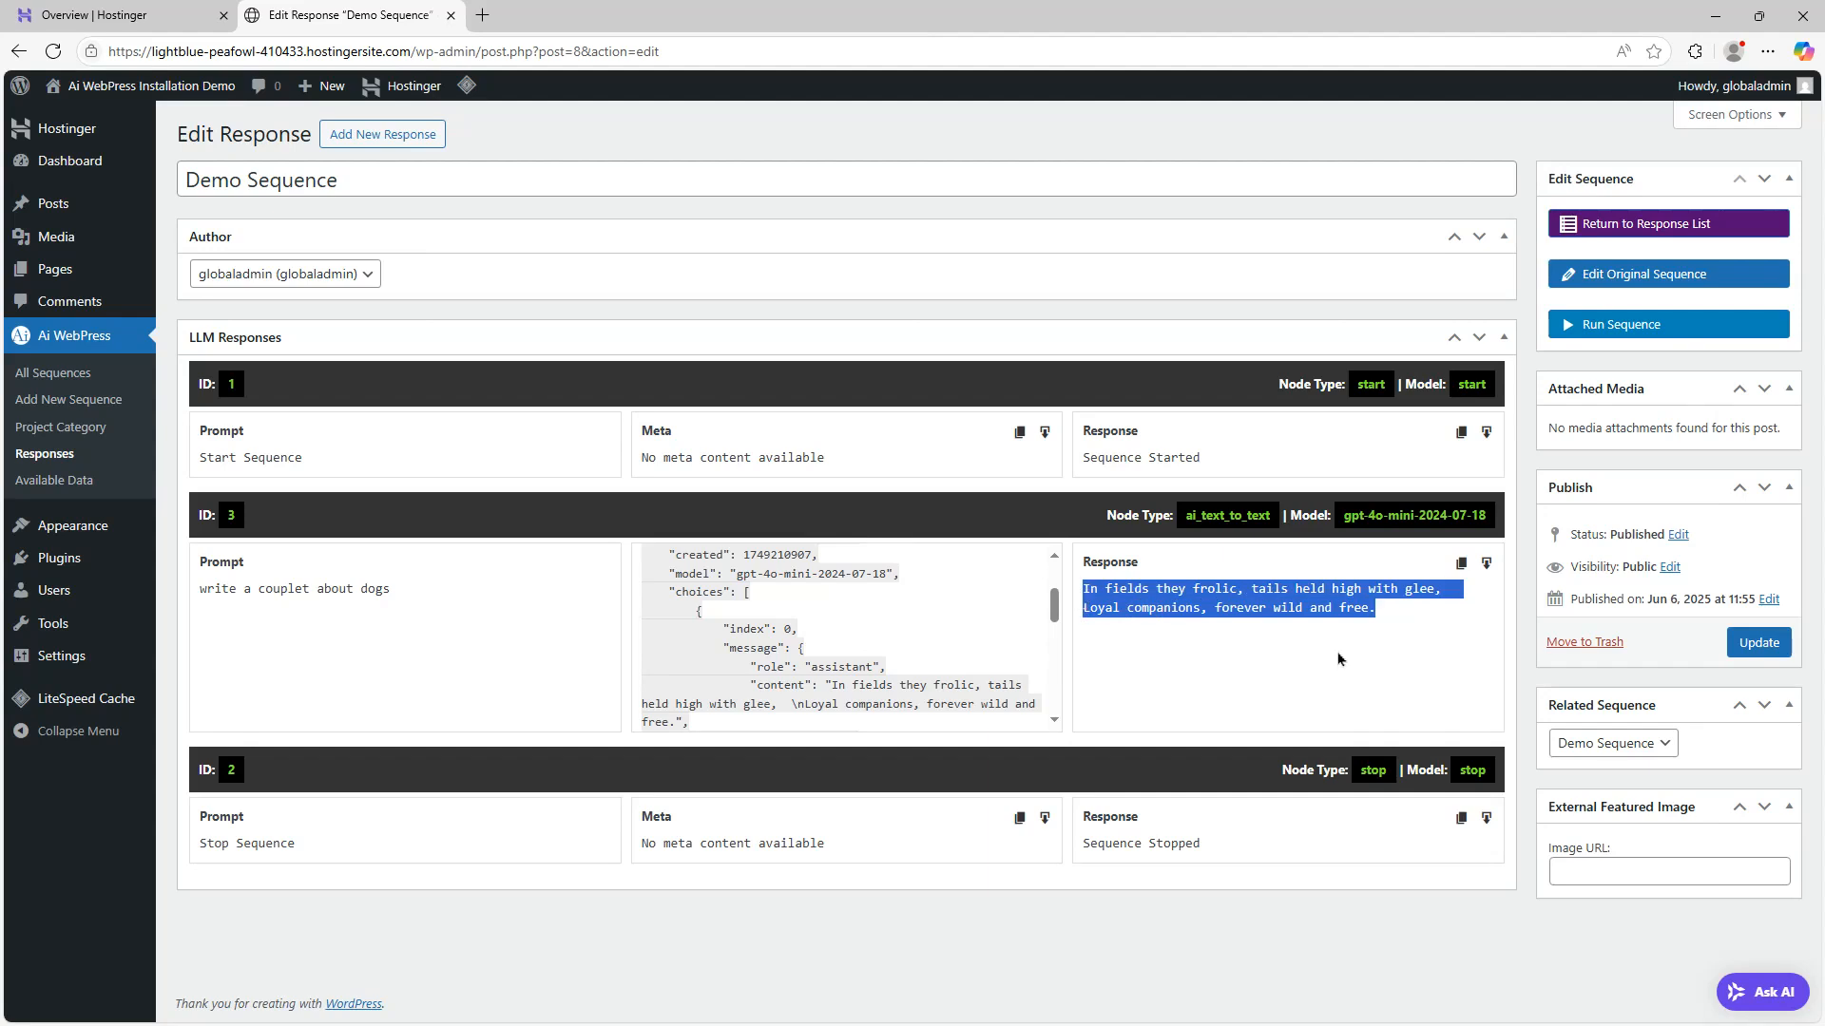
click(1339, 658)
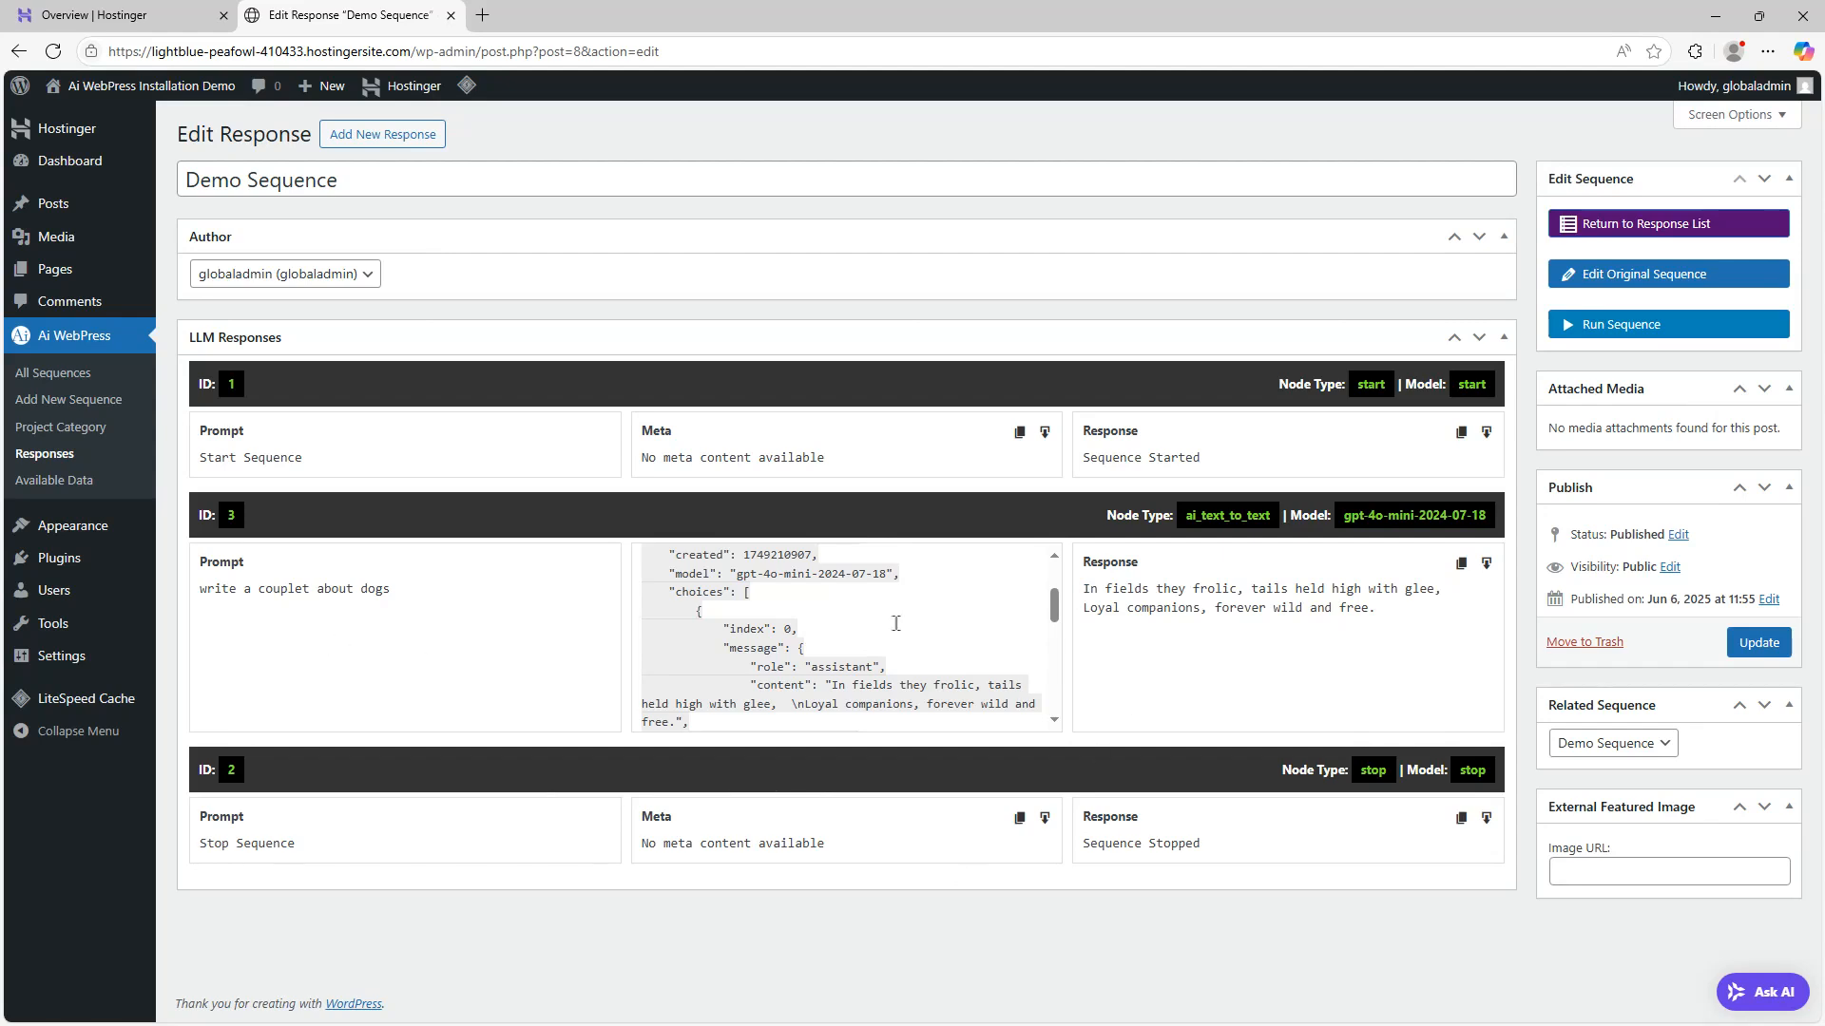
Return to the sequence editor, delete the link from Start Sequence to the AI node, and add a Human in the Loop node between them
click(1663, 281)
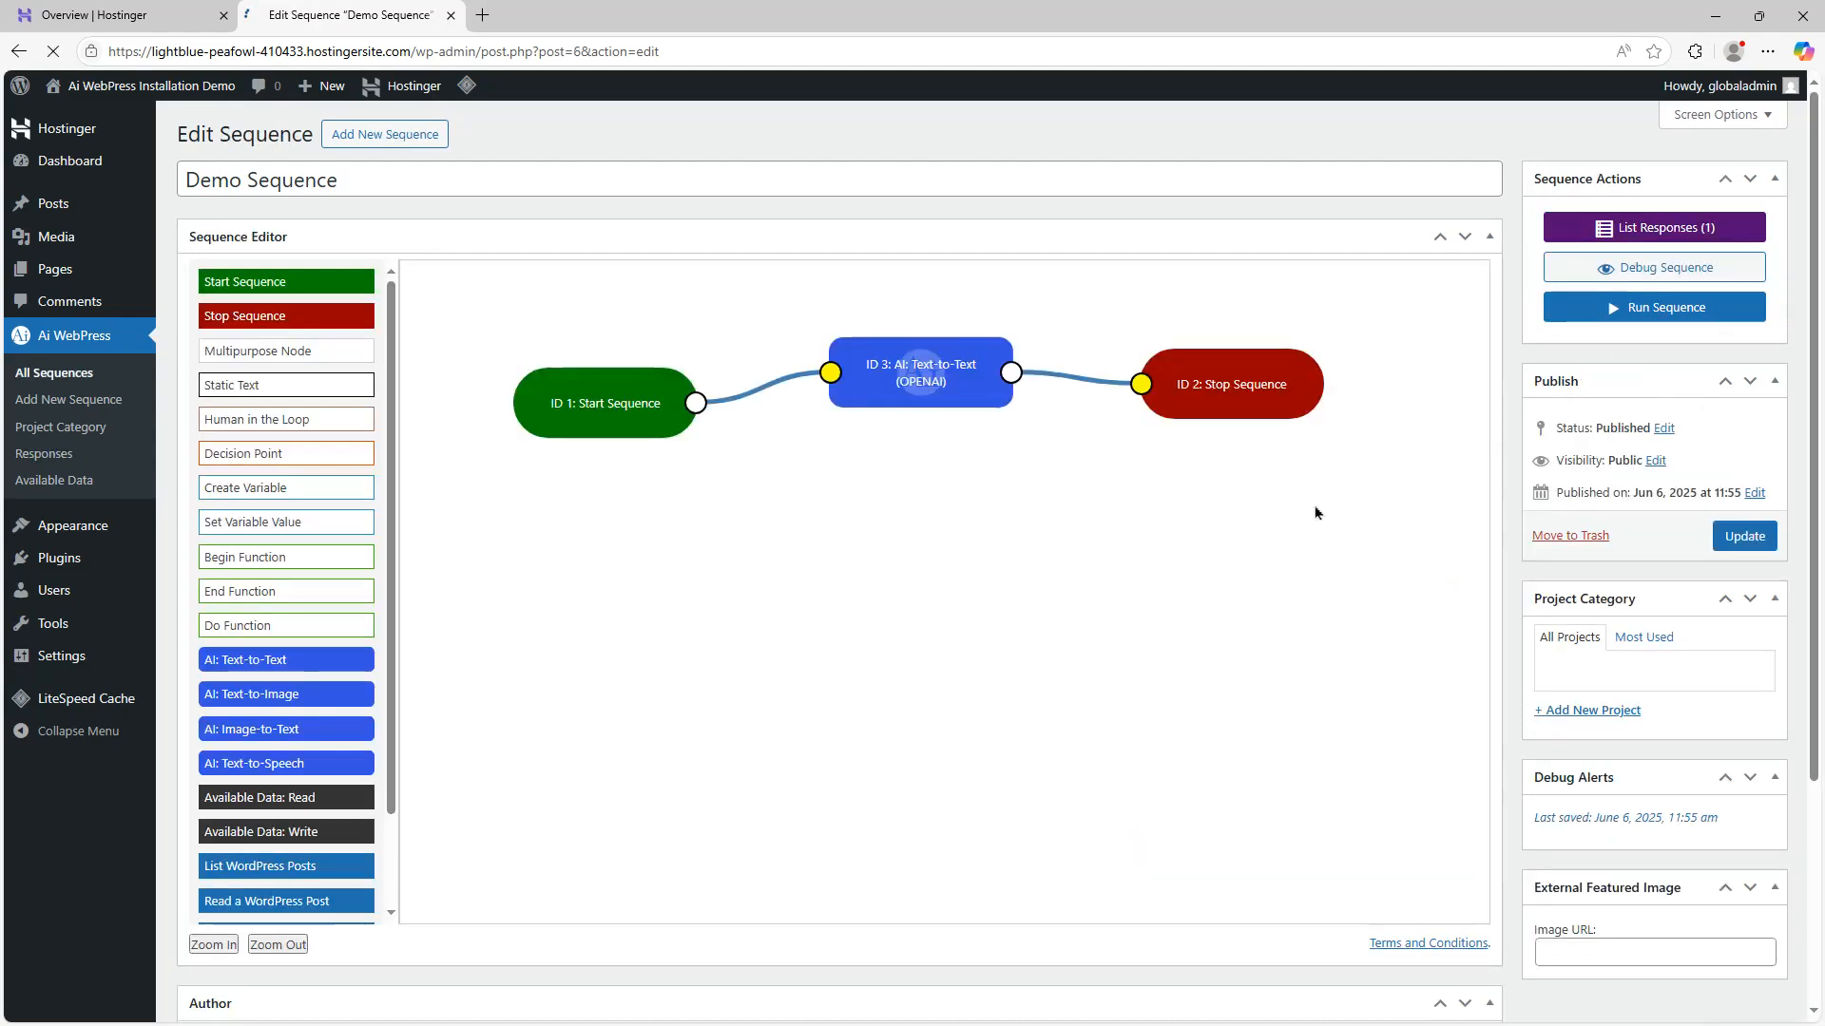
drag(1253, 401, 1337, 440)
drag(664, 397, 613, 363)
drag(993, 402, 1070, 424)
right_click(841, 404)
click(836, 419)
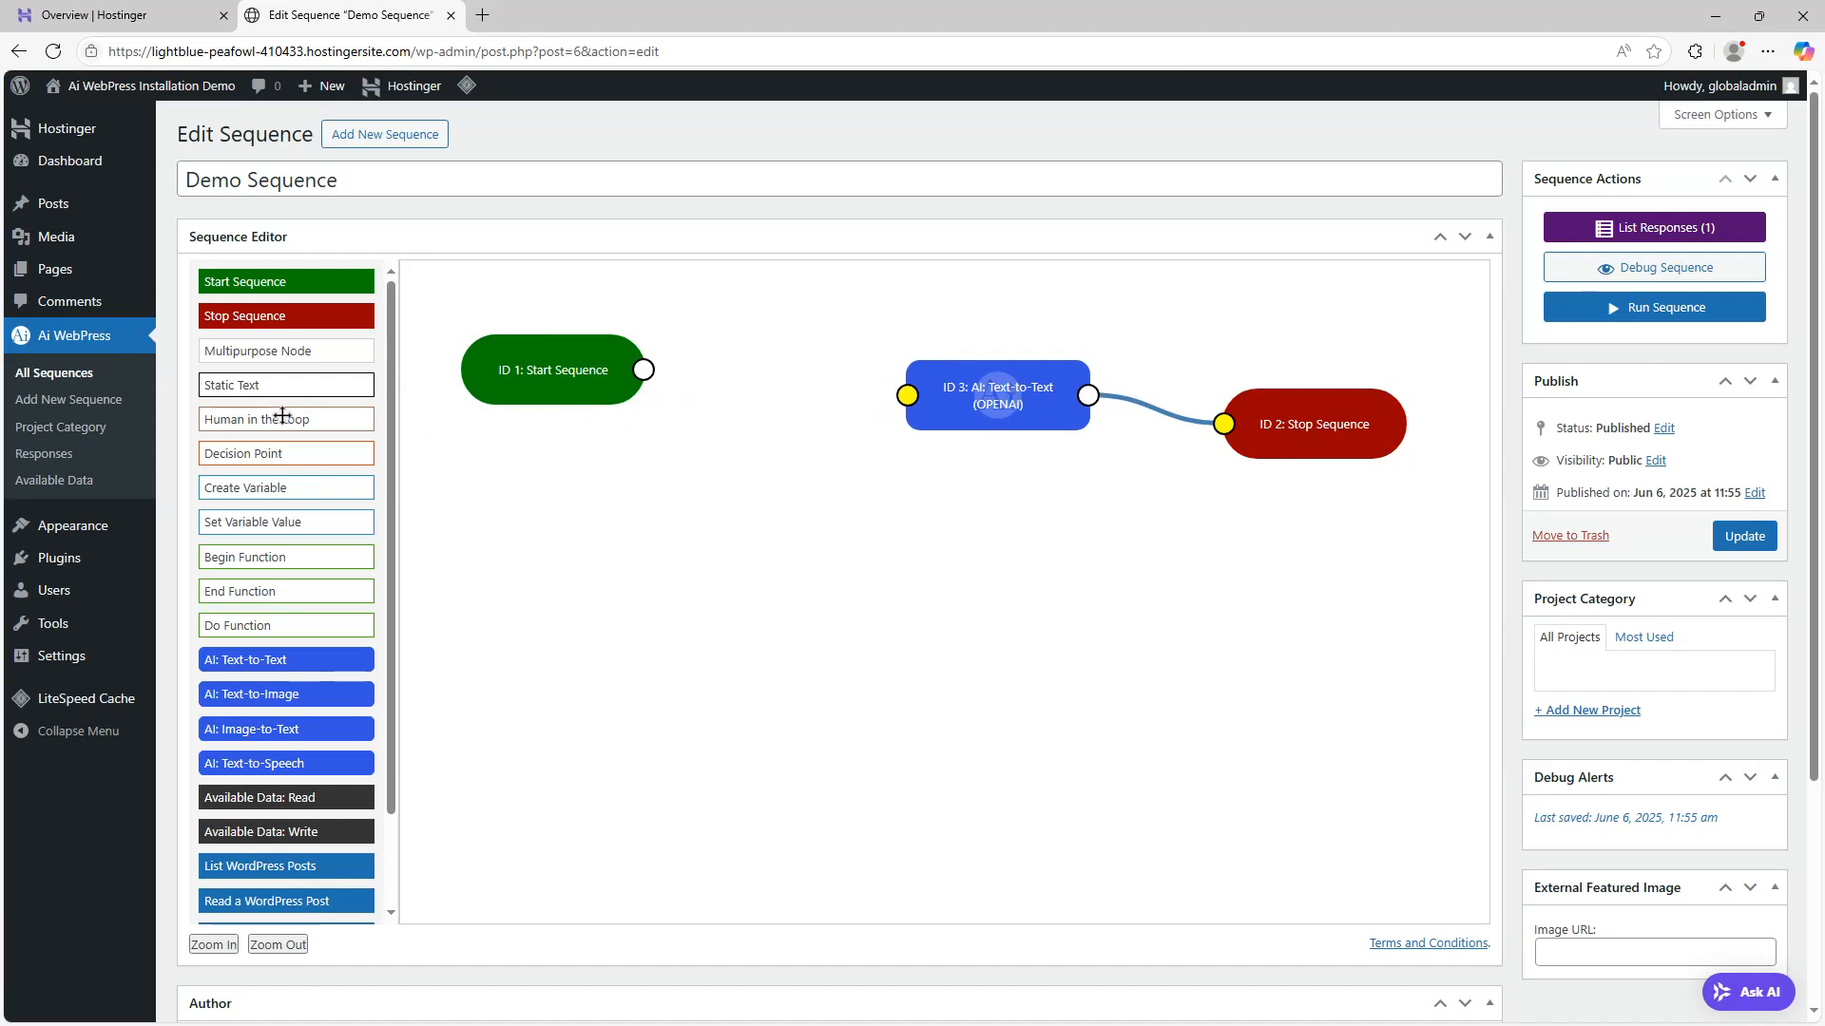
drag(282, 415, 755, 385)
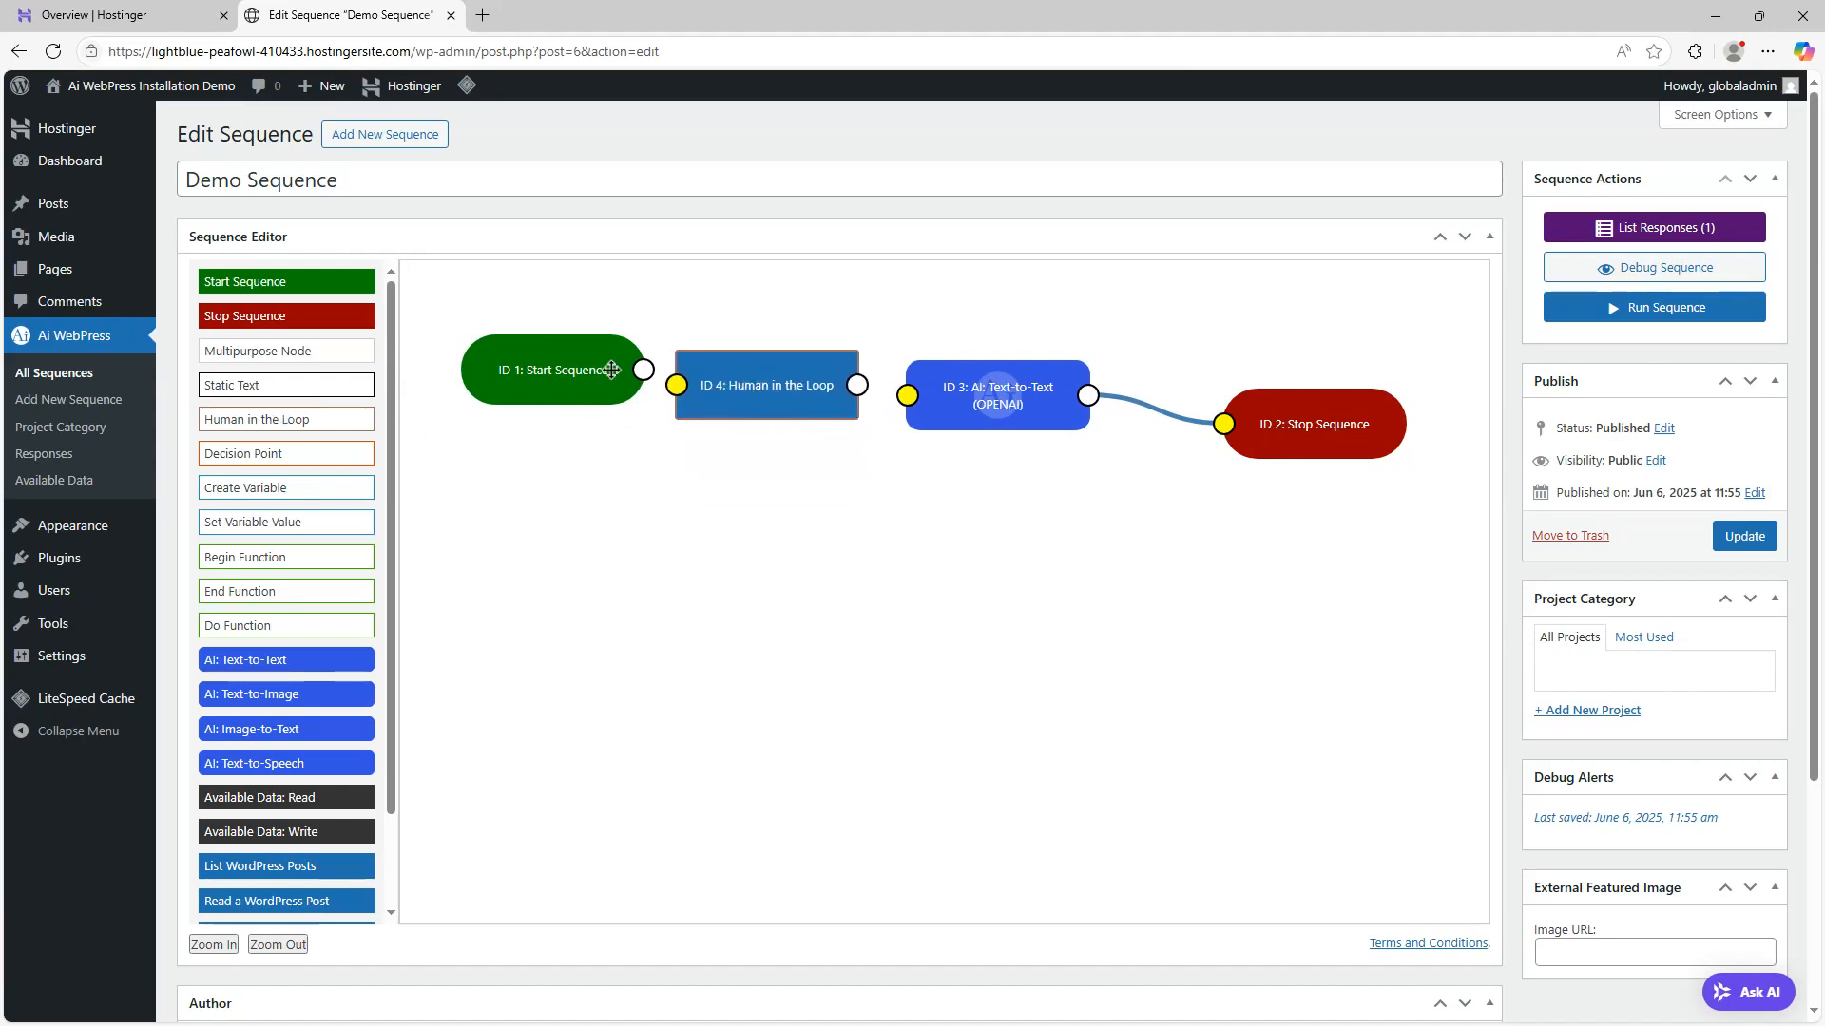
Set the Human in the Loop question to "What would you like to do?" with question type Textarea, and save the node
click(1597, 213)
text(What would)
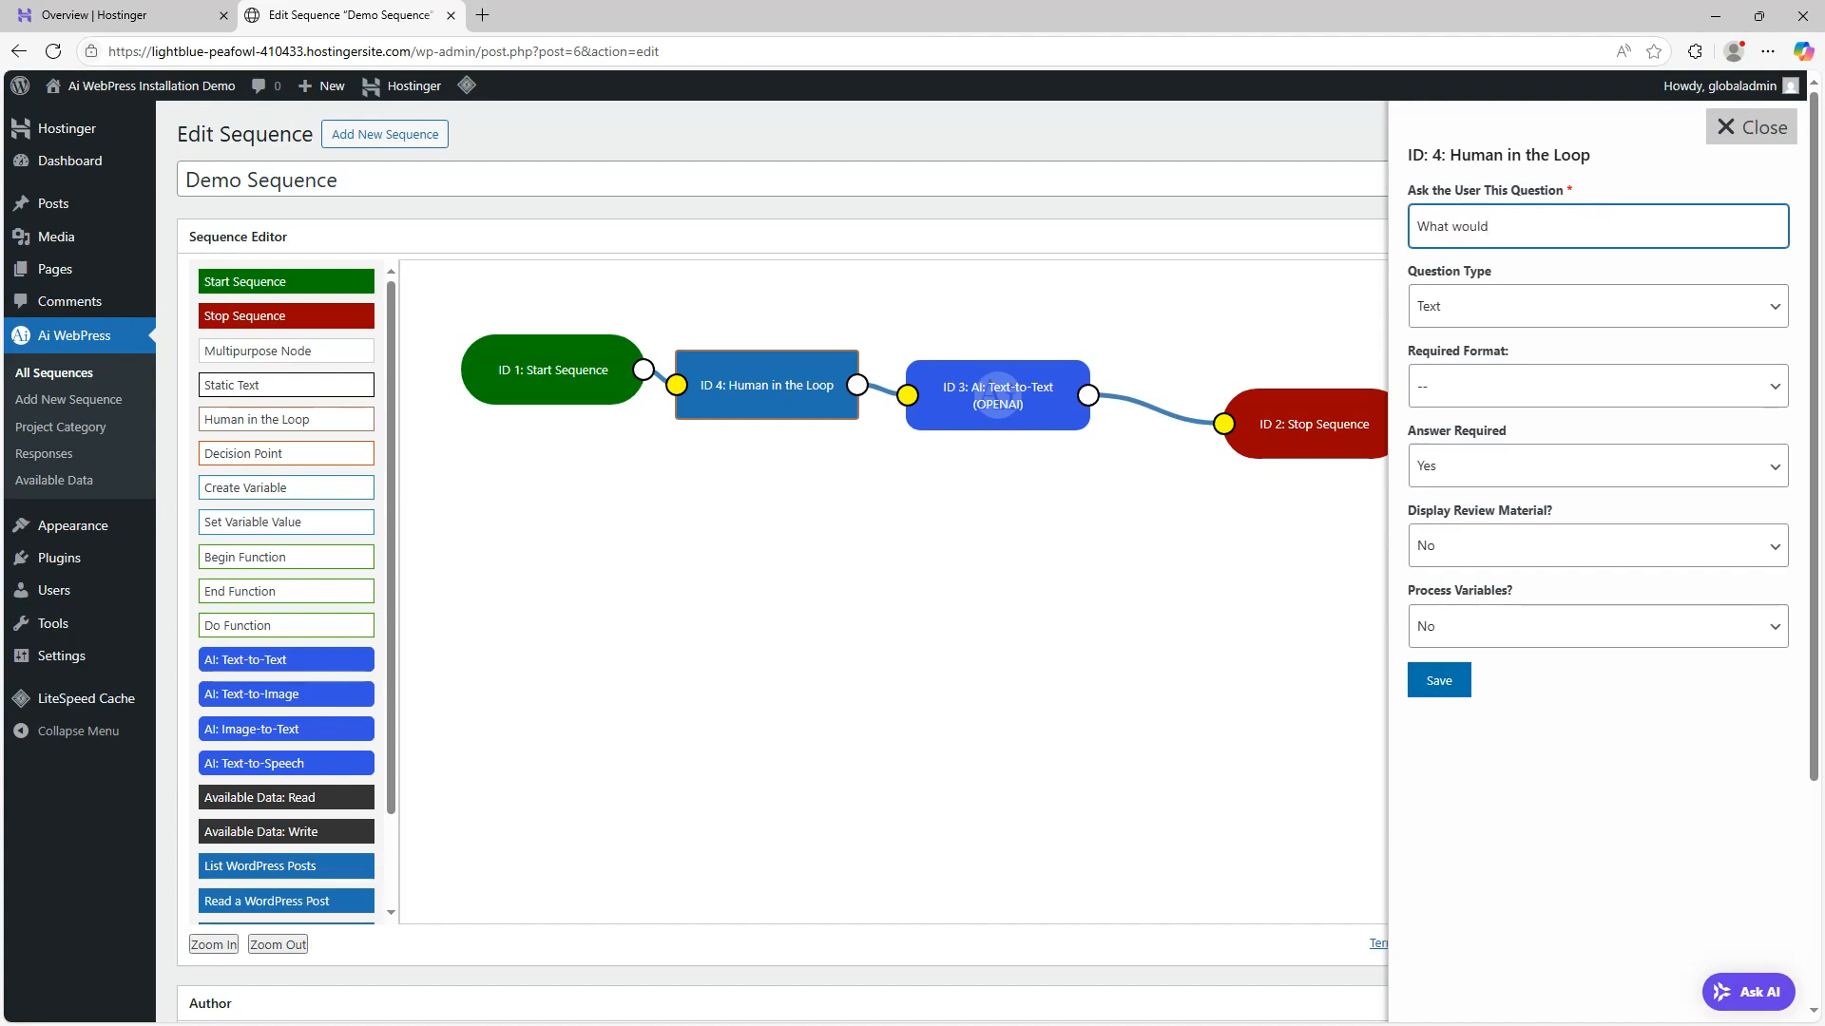
text( yho)
text( like to do?)
key(Tab)
key(Down)
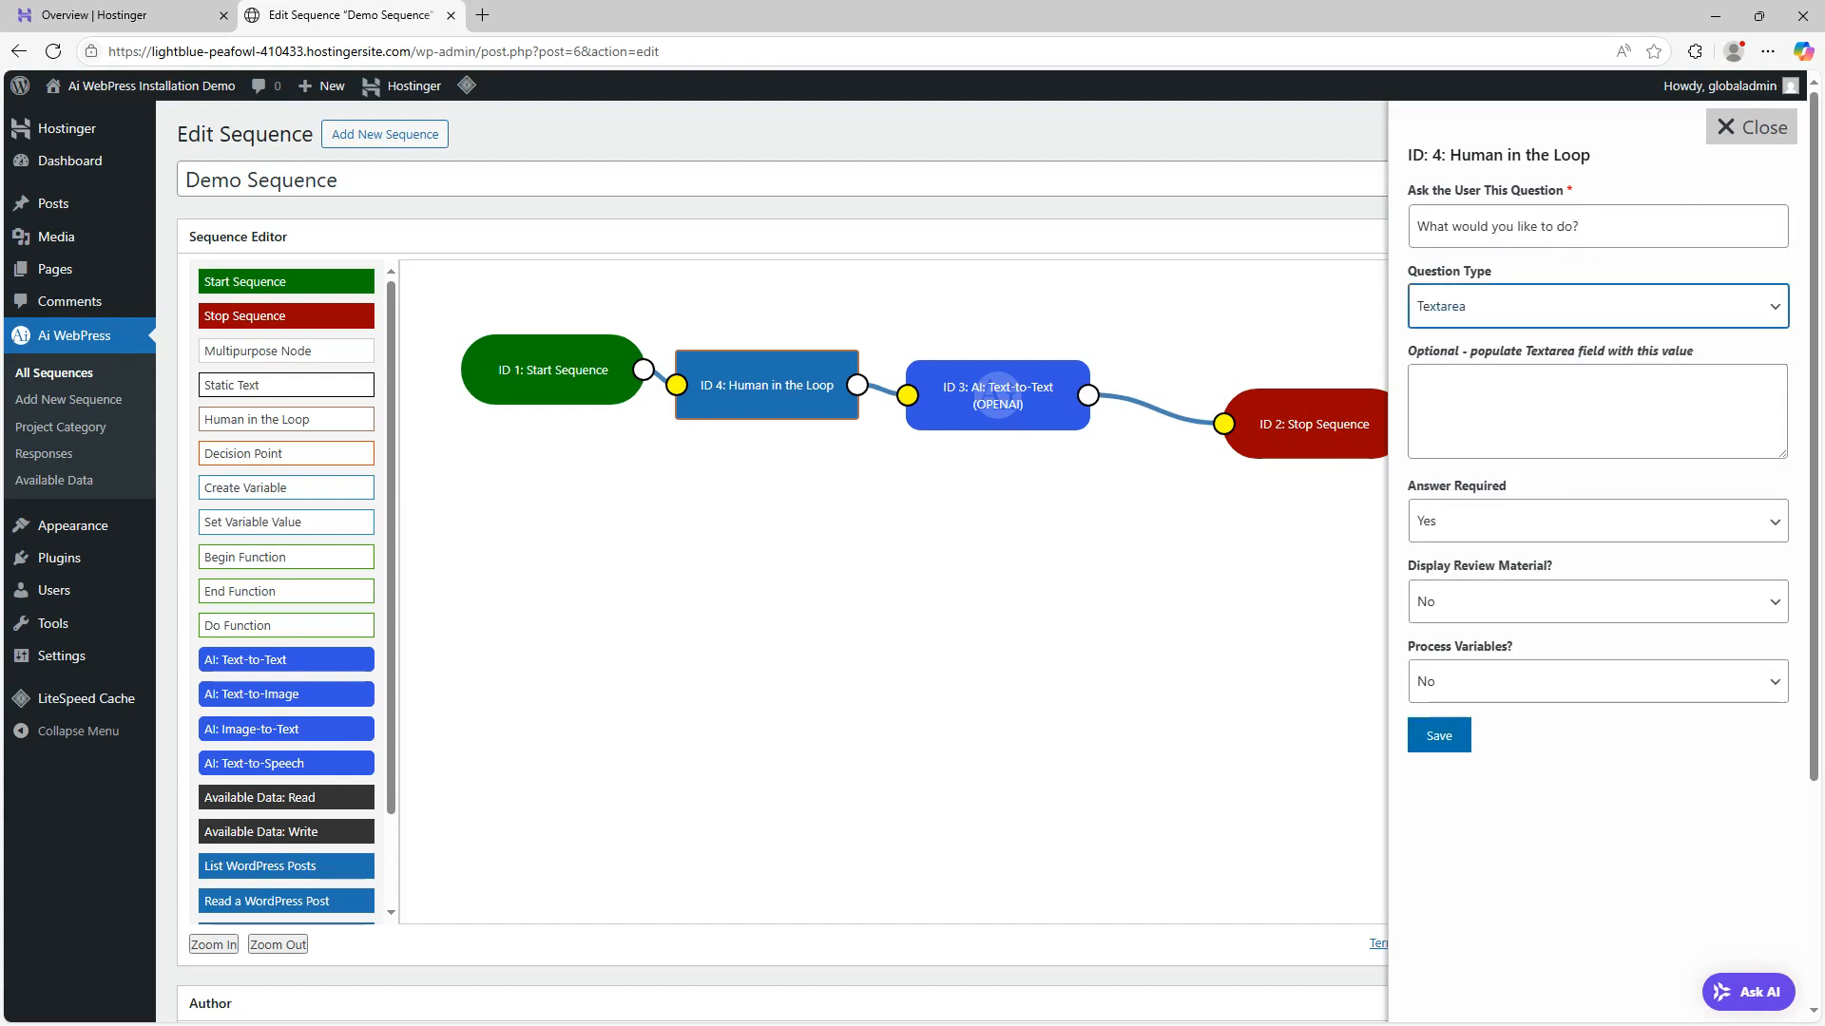
click(1431, 749)
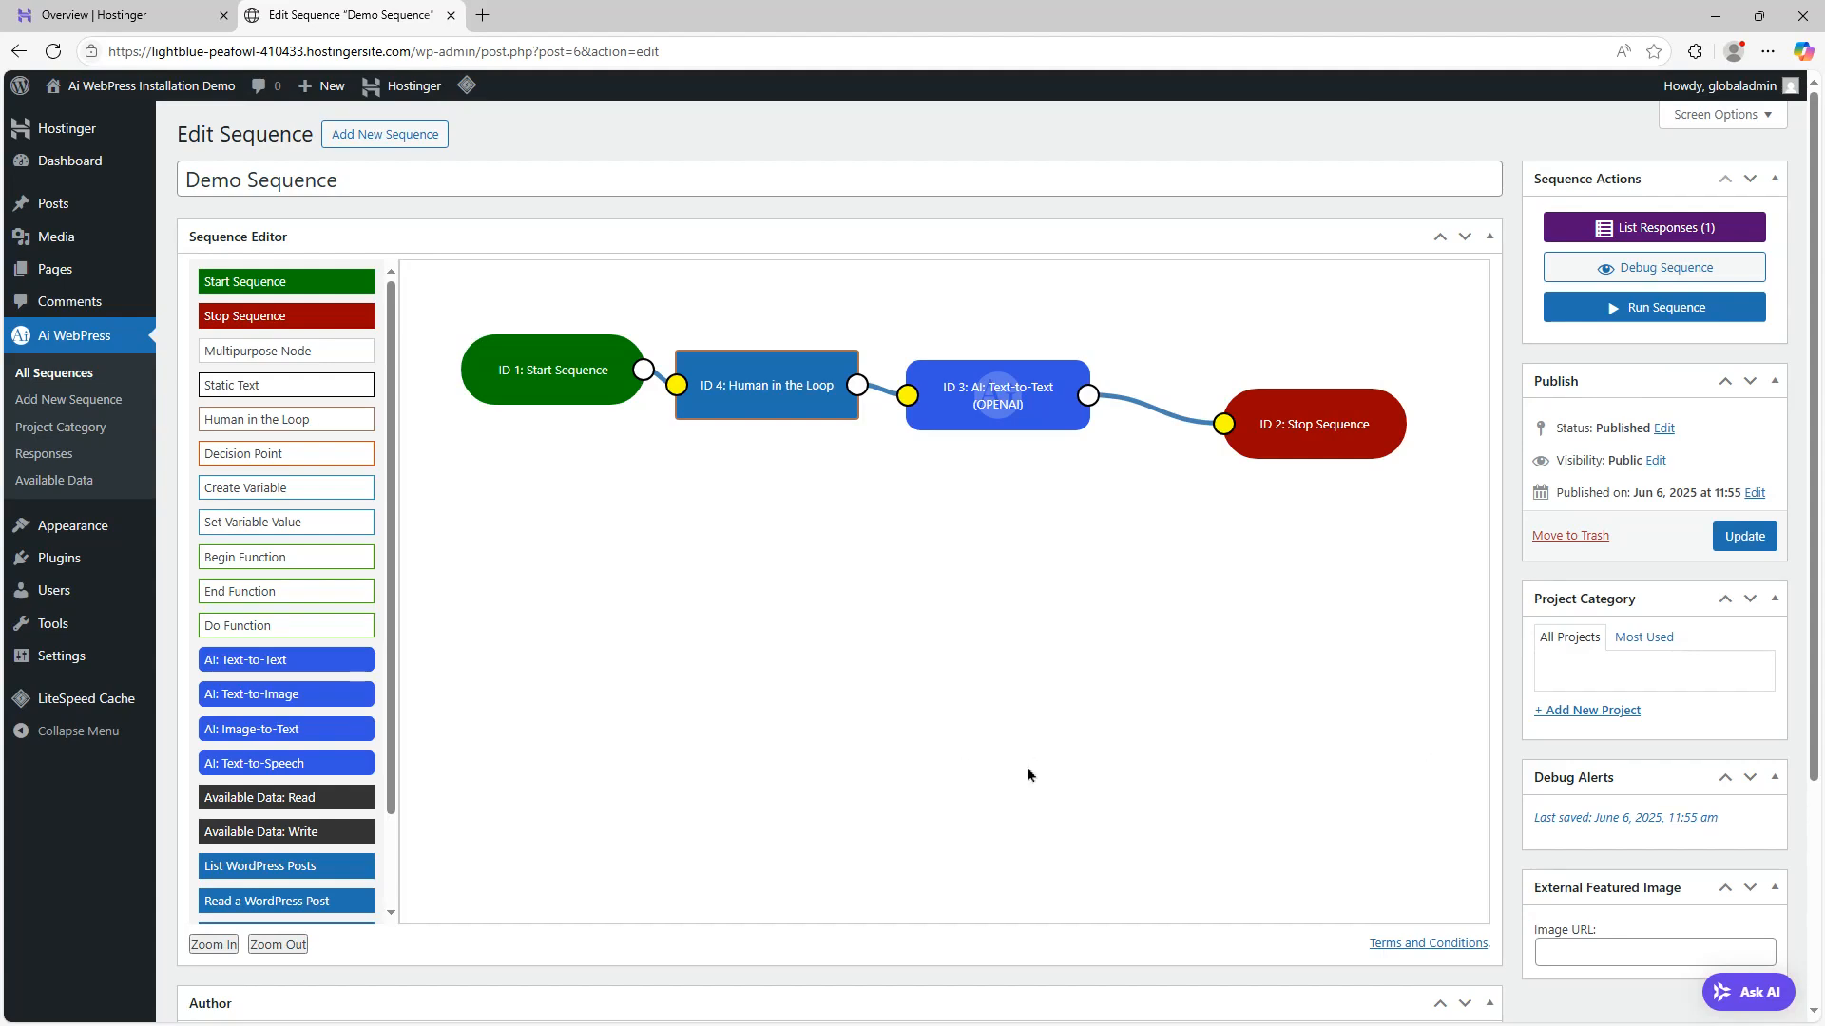
Copy the Human in the Loop node's response-4 variable, paste it as the AI node's prompt, enable Process Variables, and save
click(730, 382)
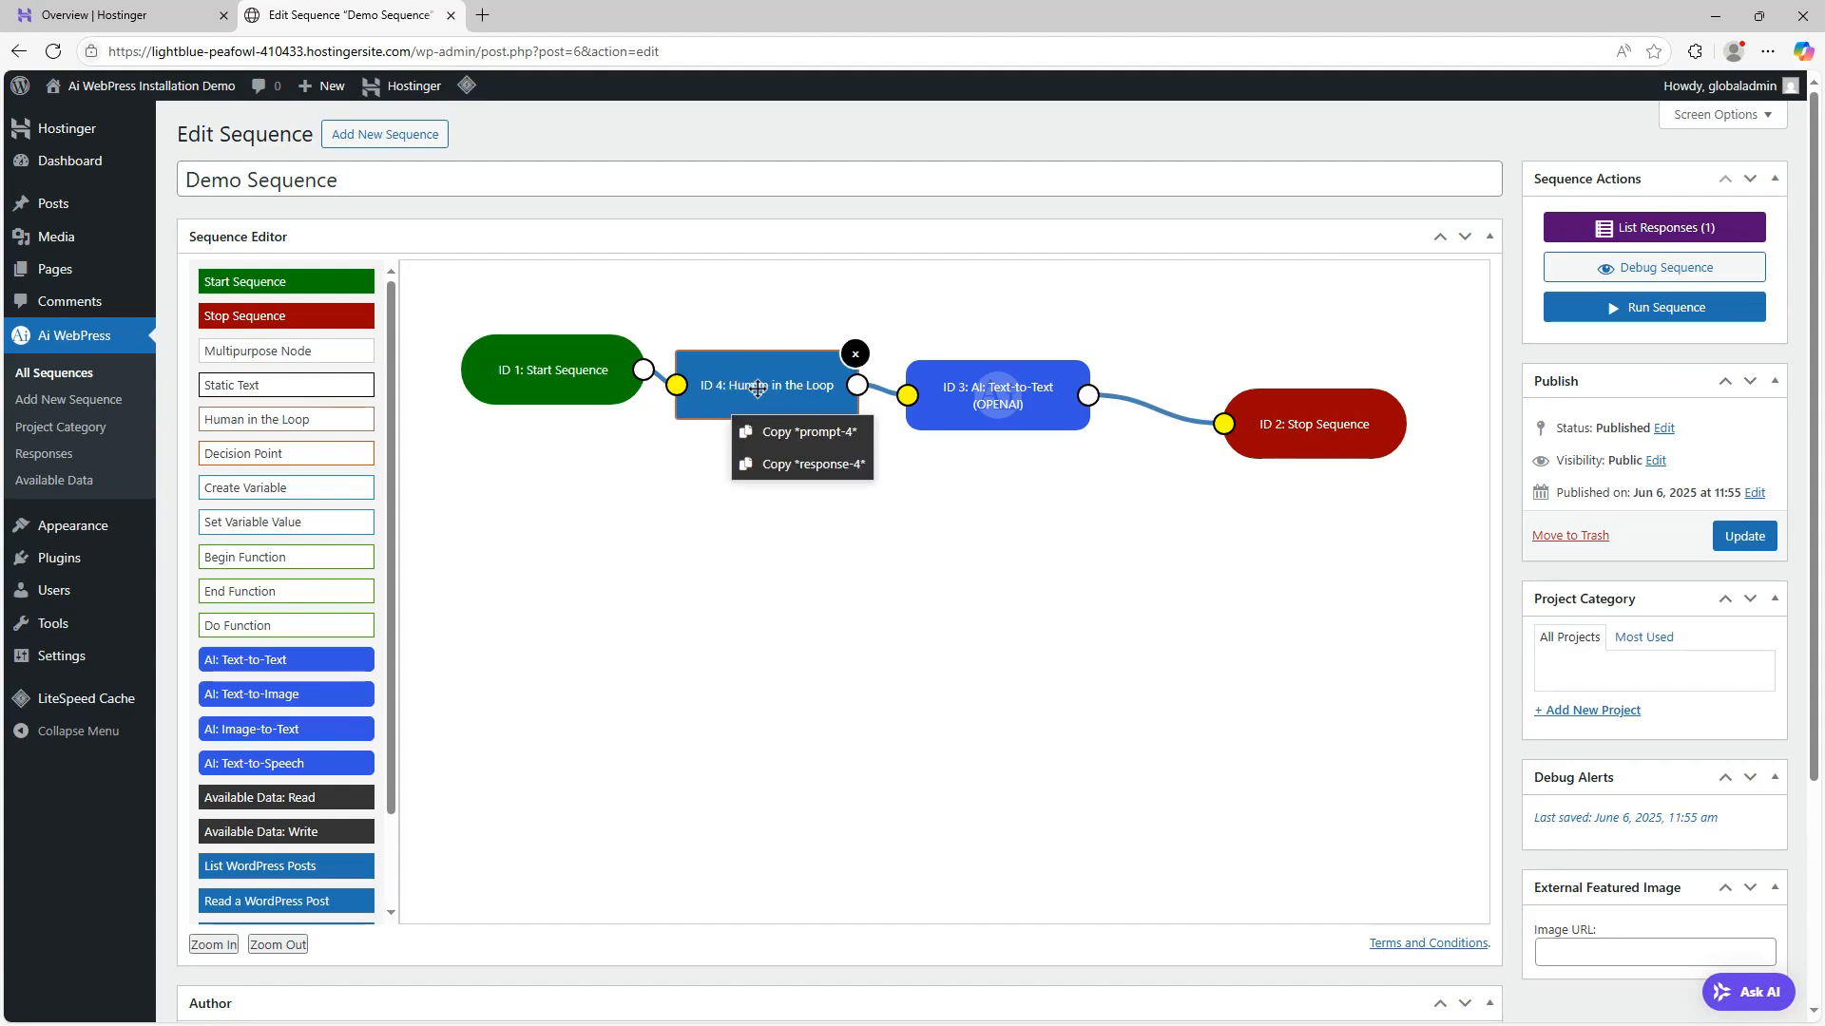
click(804, 464)
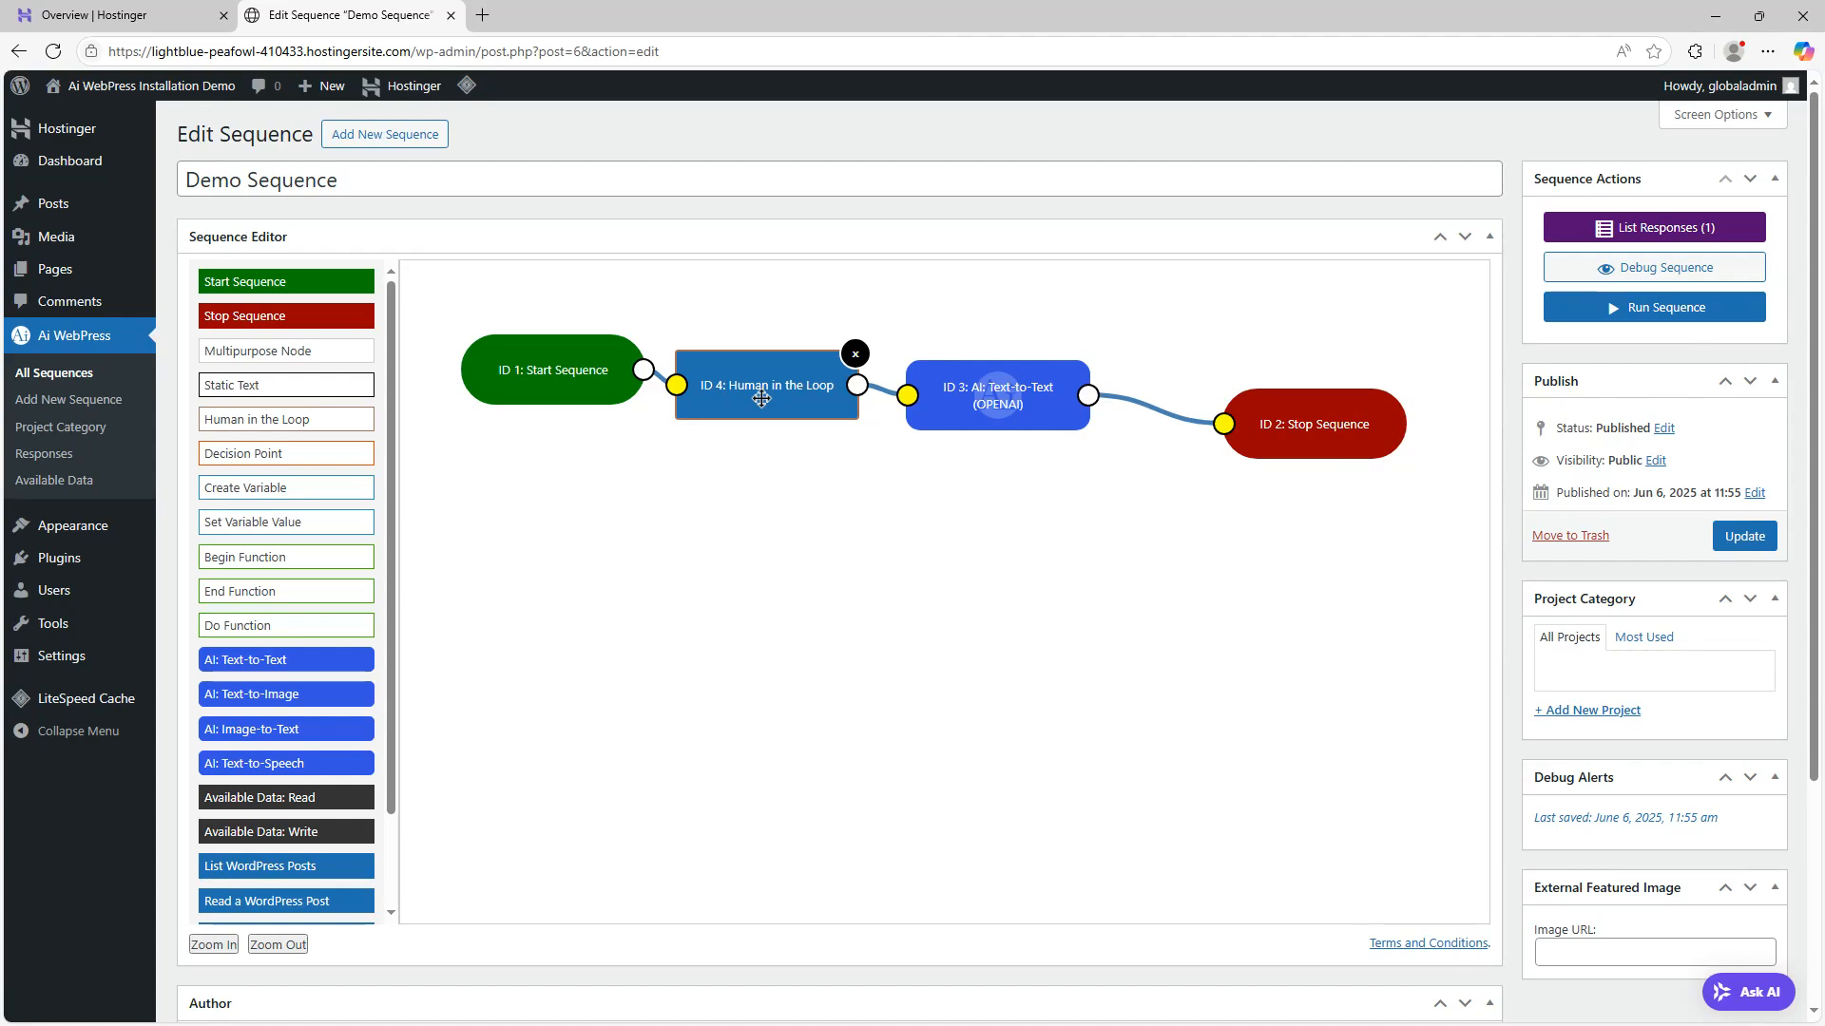
click(976, 395)
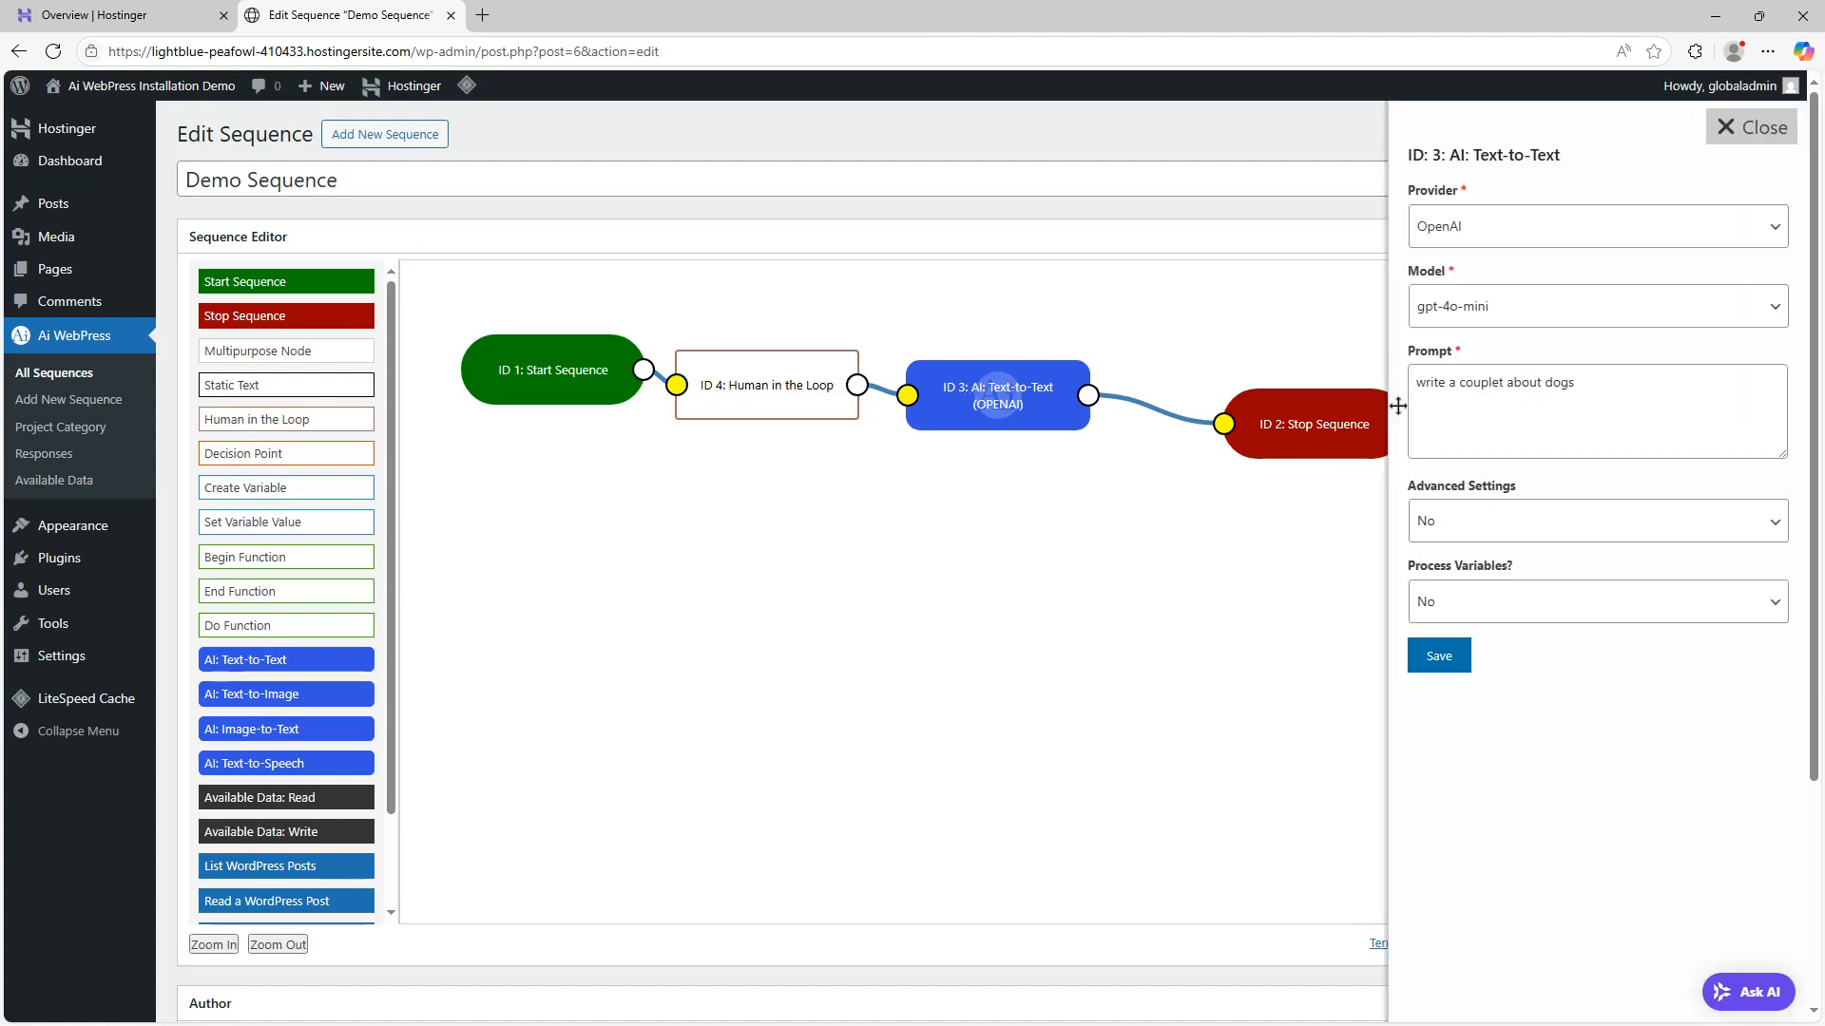
drag(1652, 402, 1361, 393)
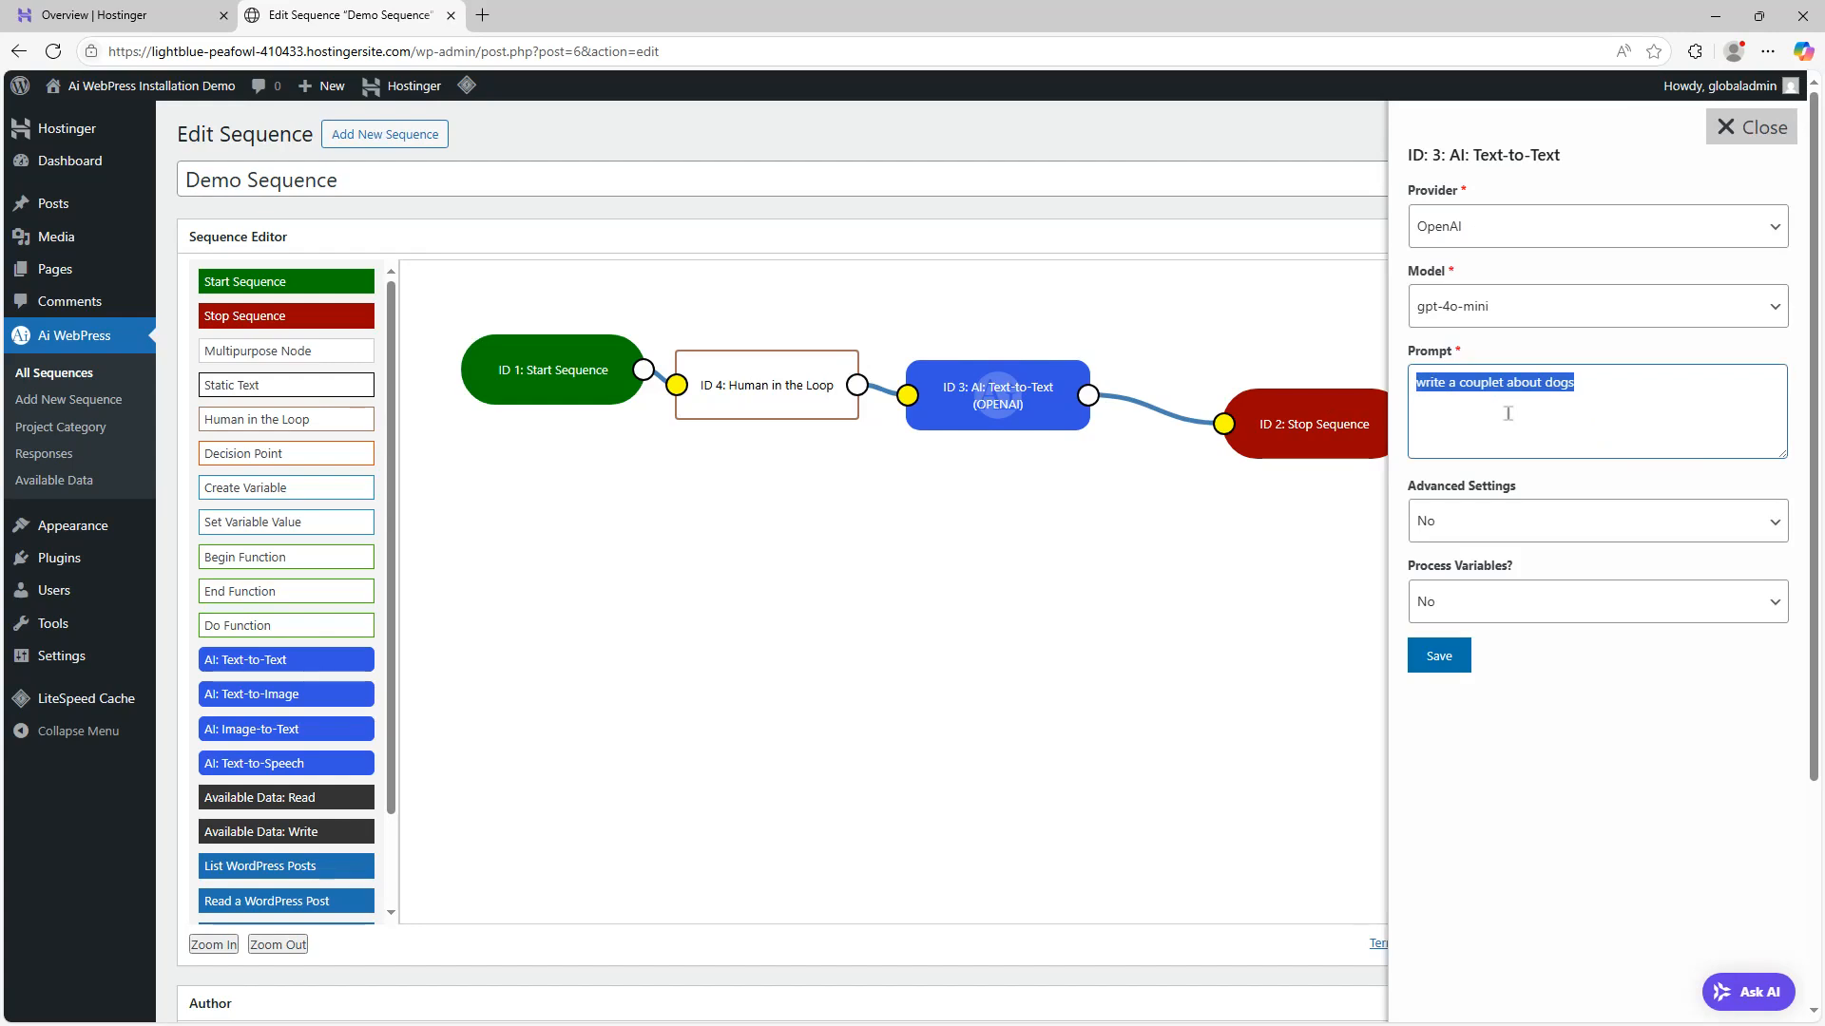
key(BackSpace)
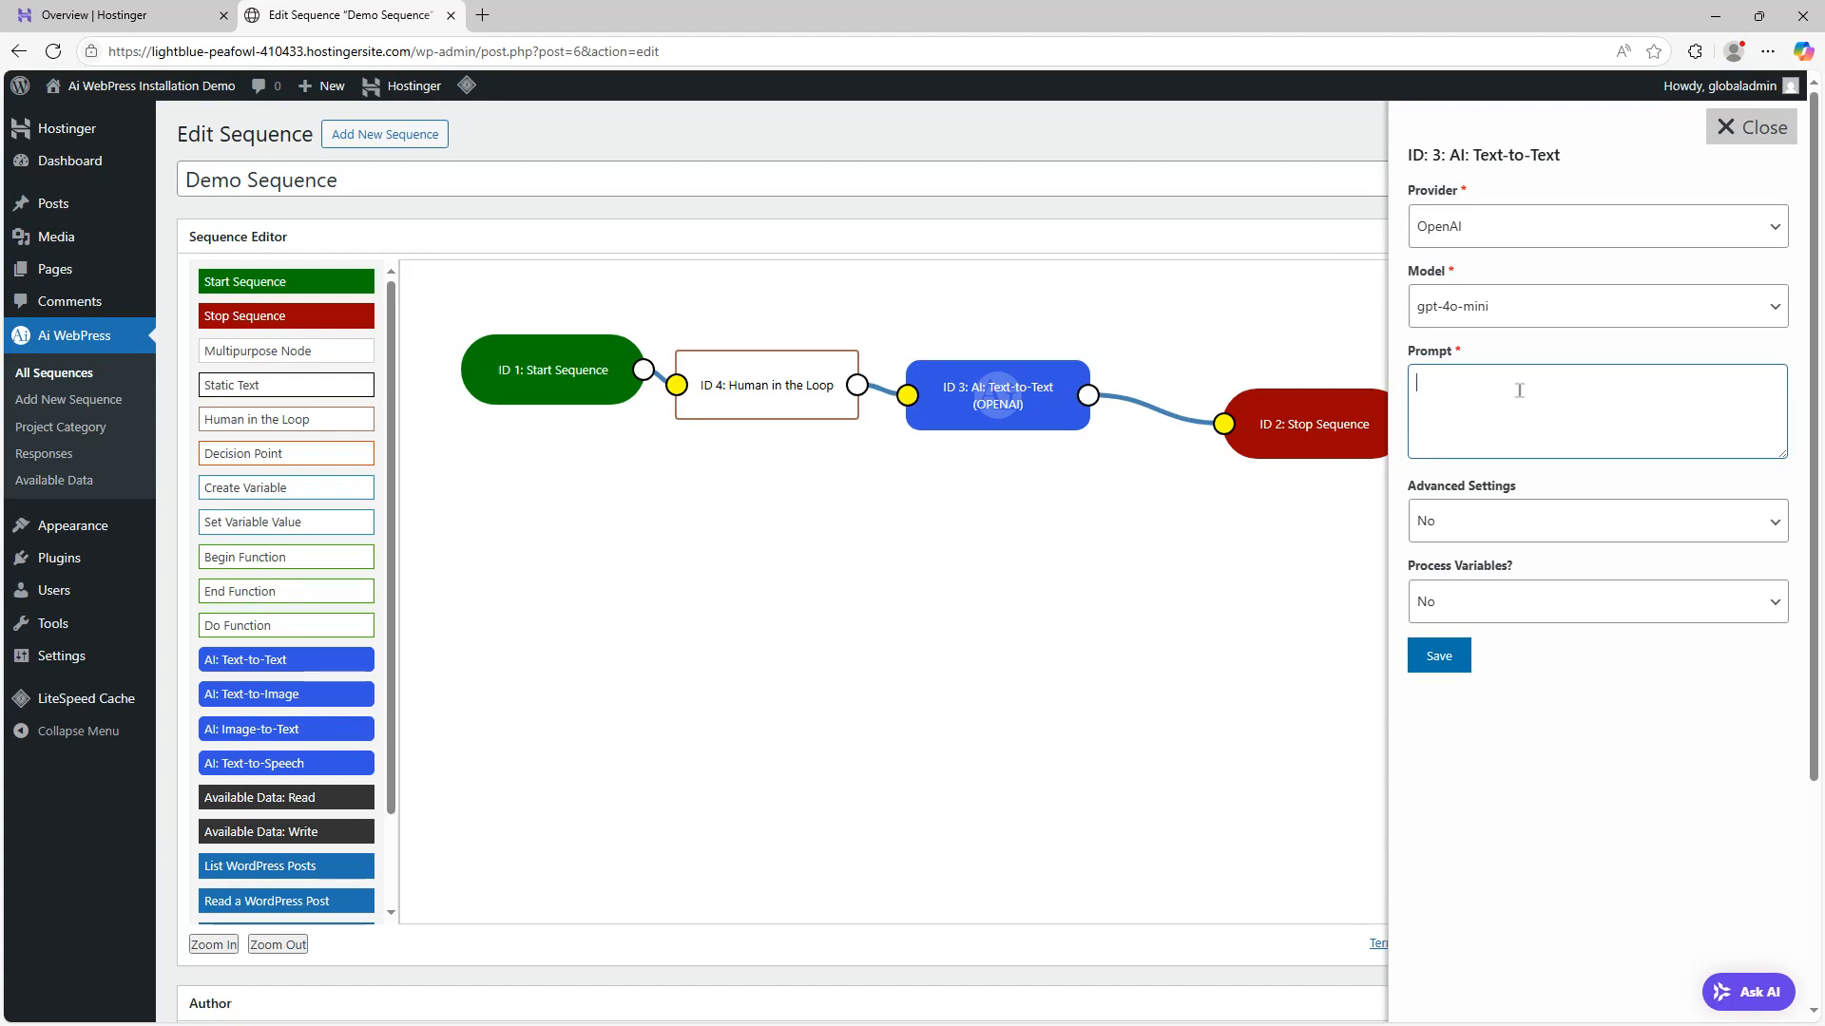
text(*response-4*)
click(1526, 608)
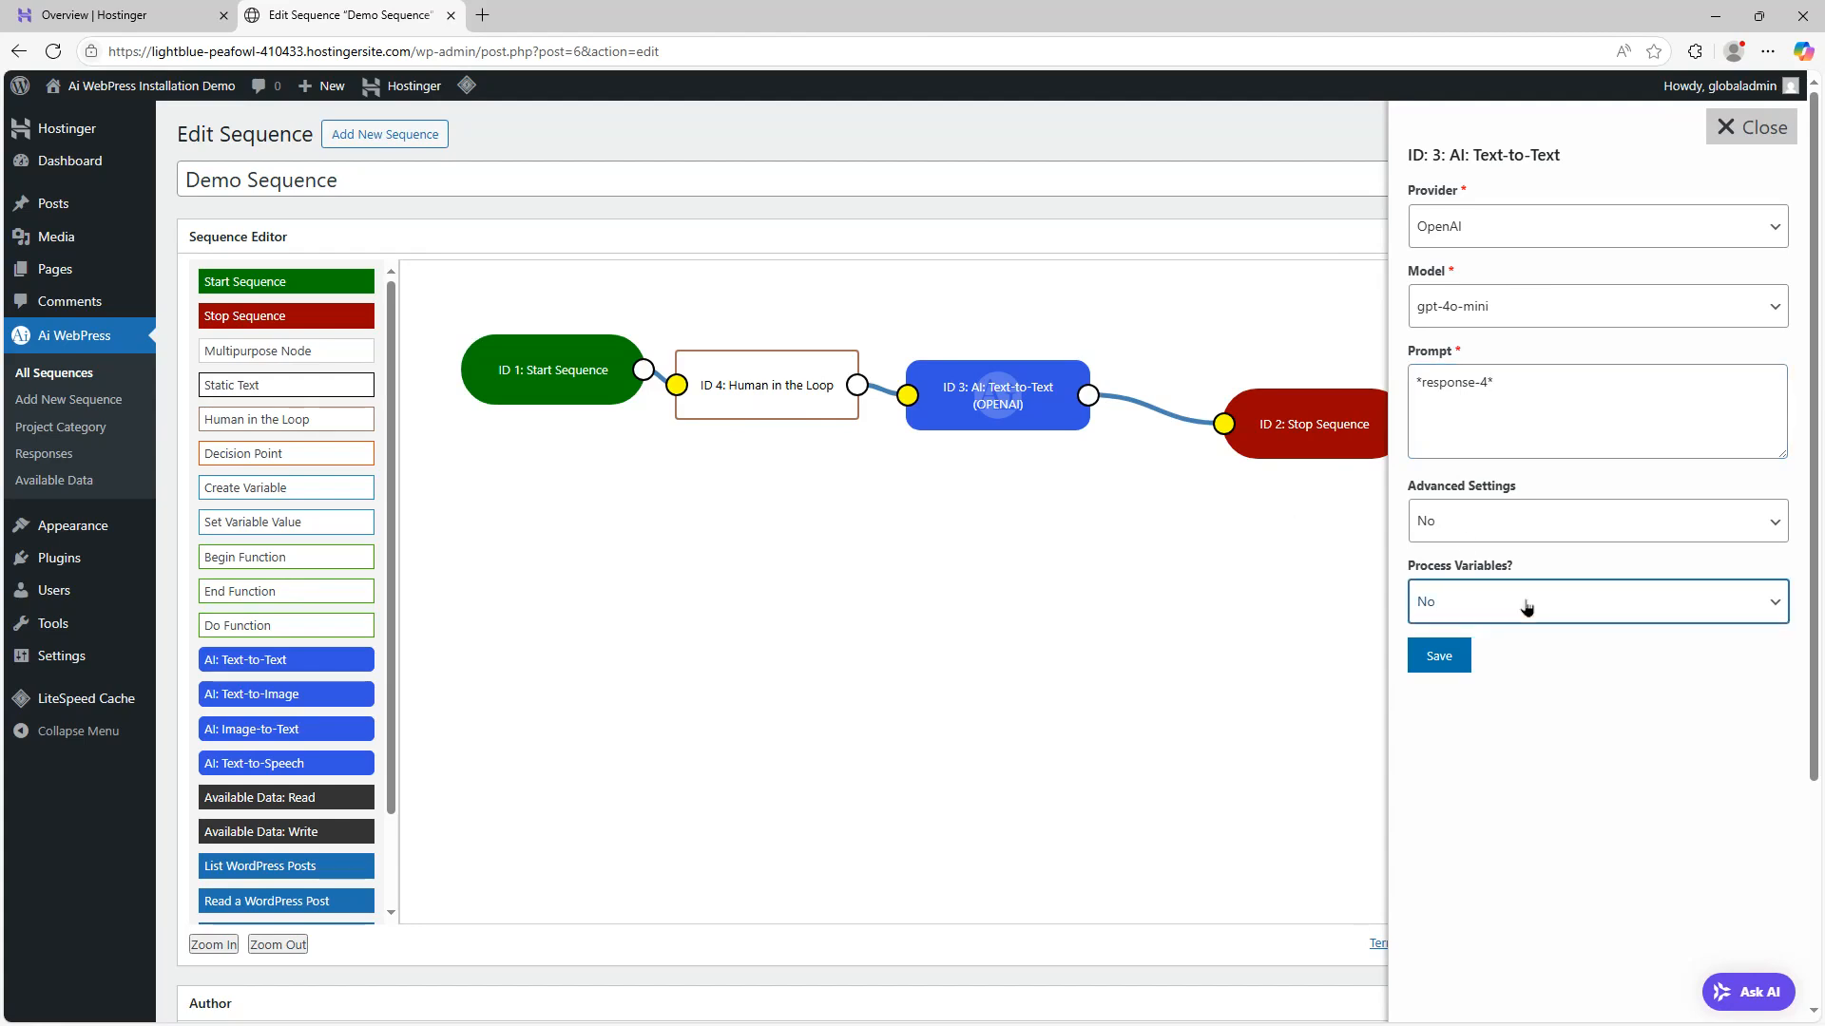
key(Down)
click(1432, 668)
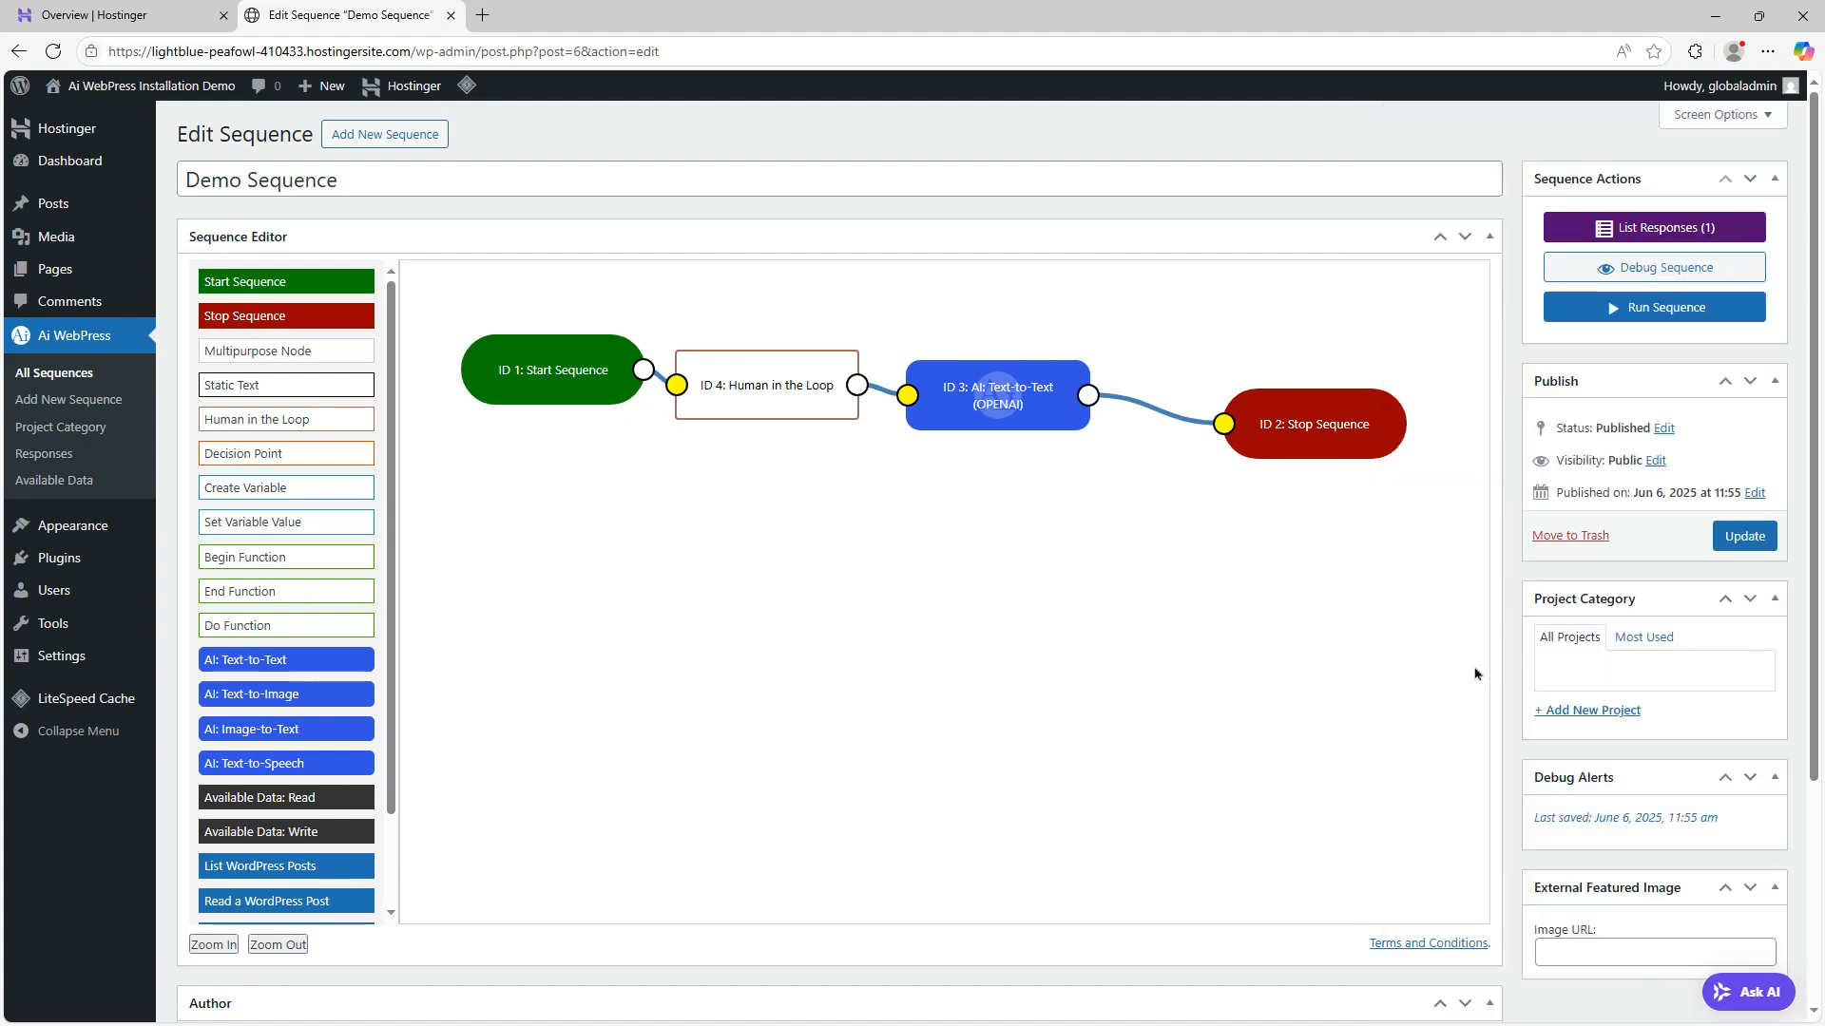
Run the sequence and answer the question with "write a sonnet about cats"
click(1615, 361)
click(226, 204)
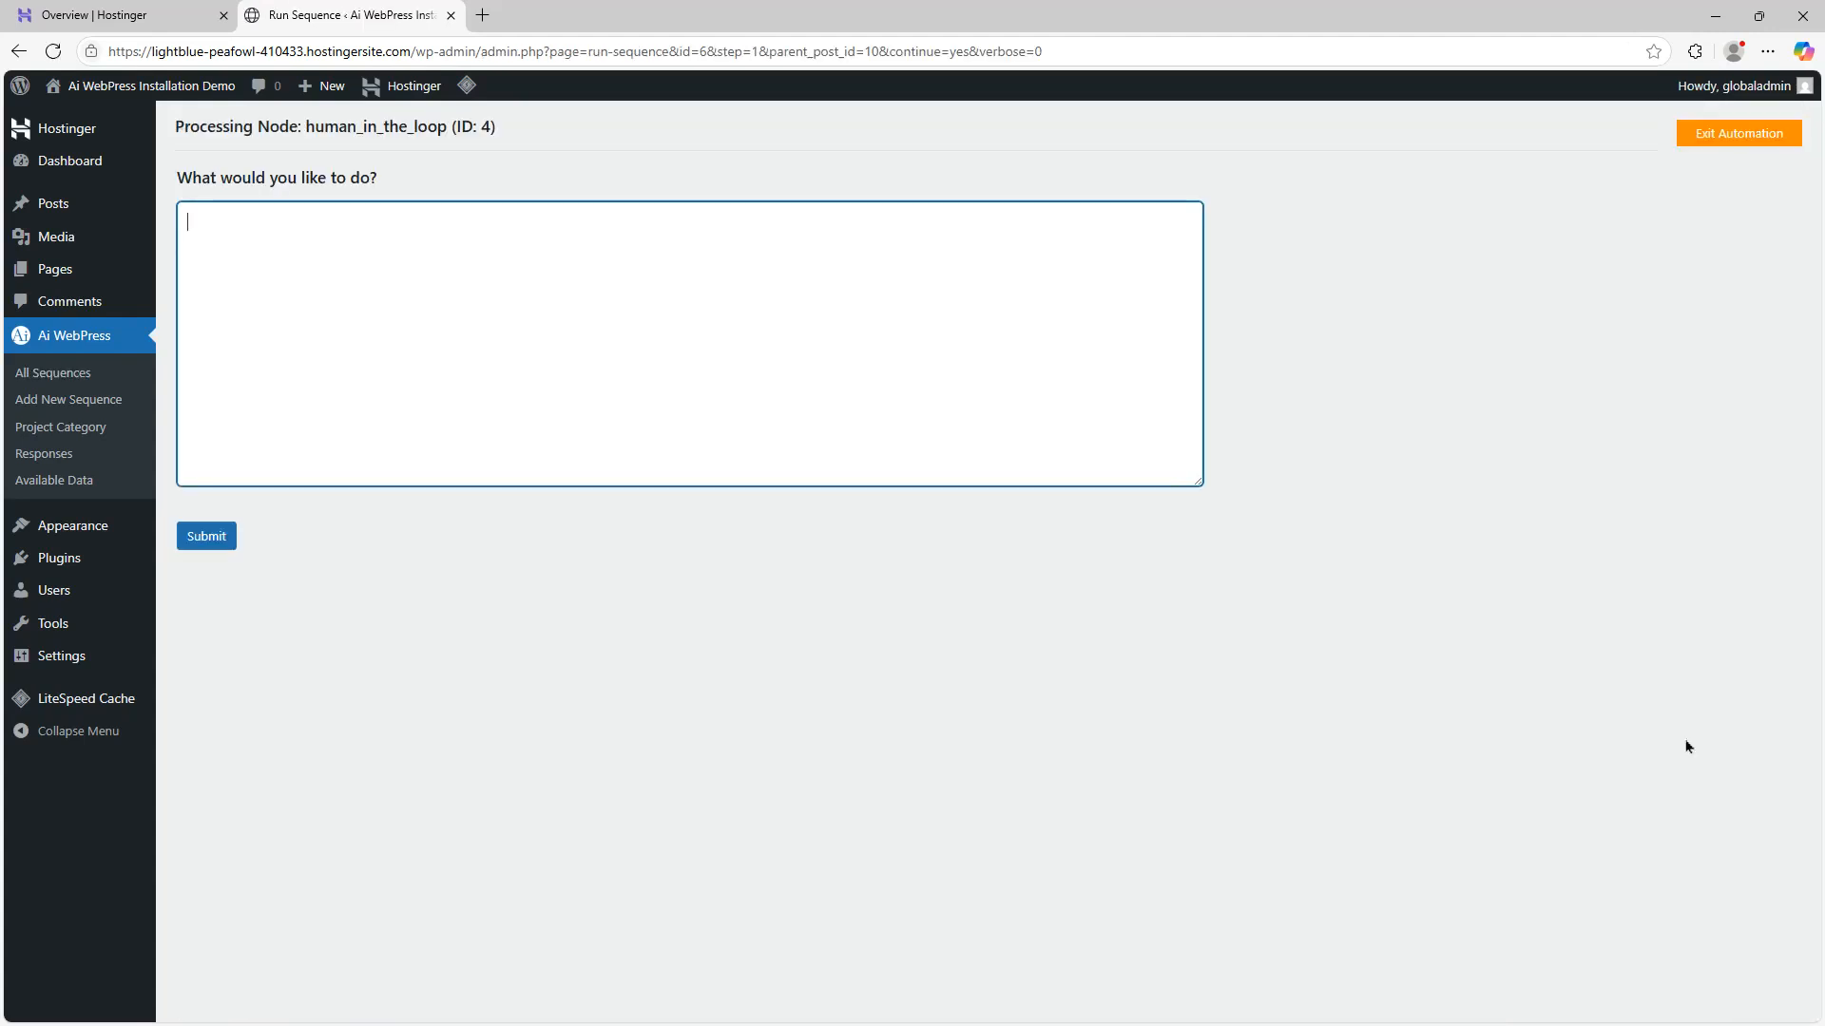
text(write a )
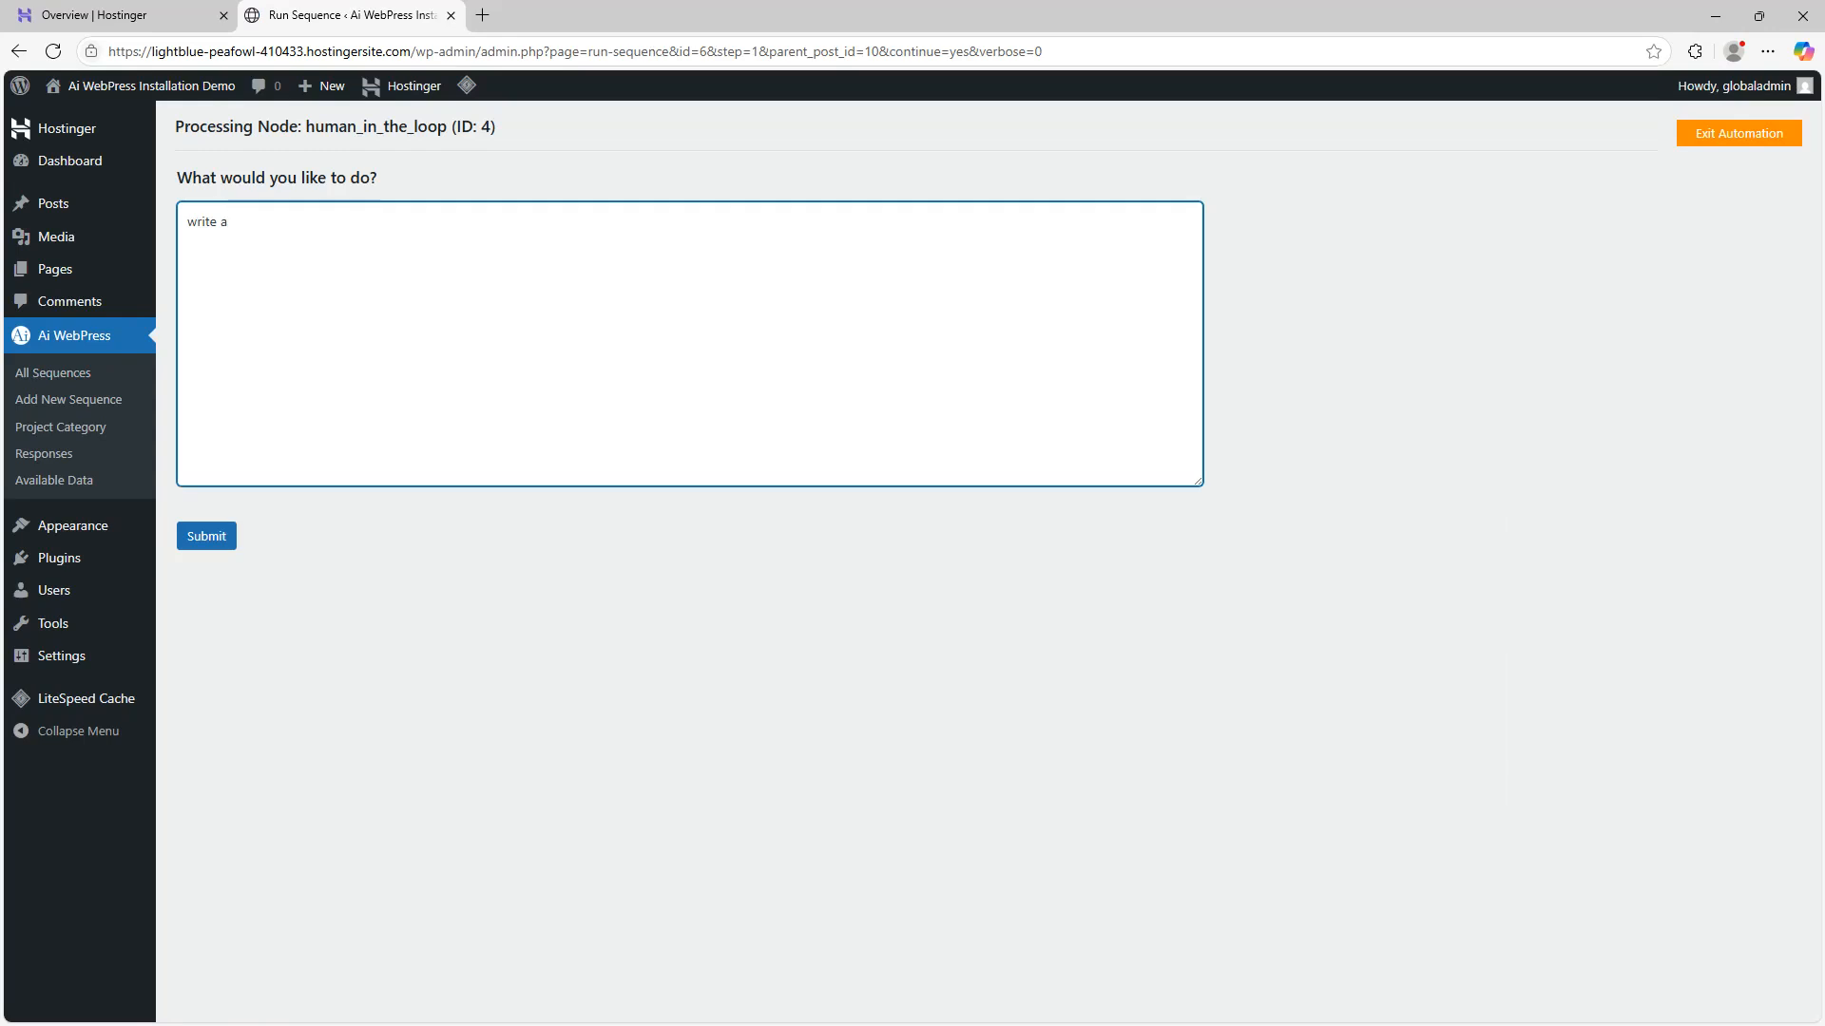
text(sonnet about cats)
click(206, 536)
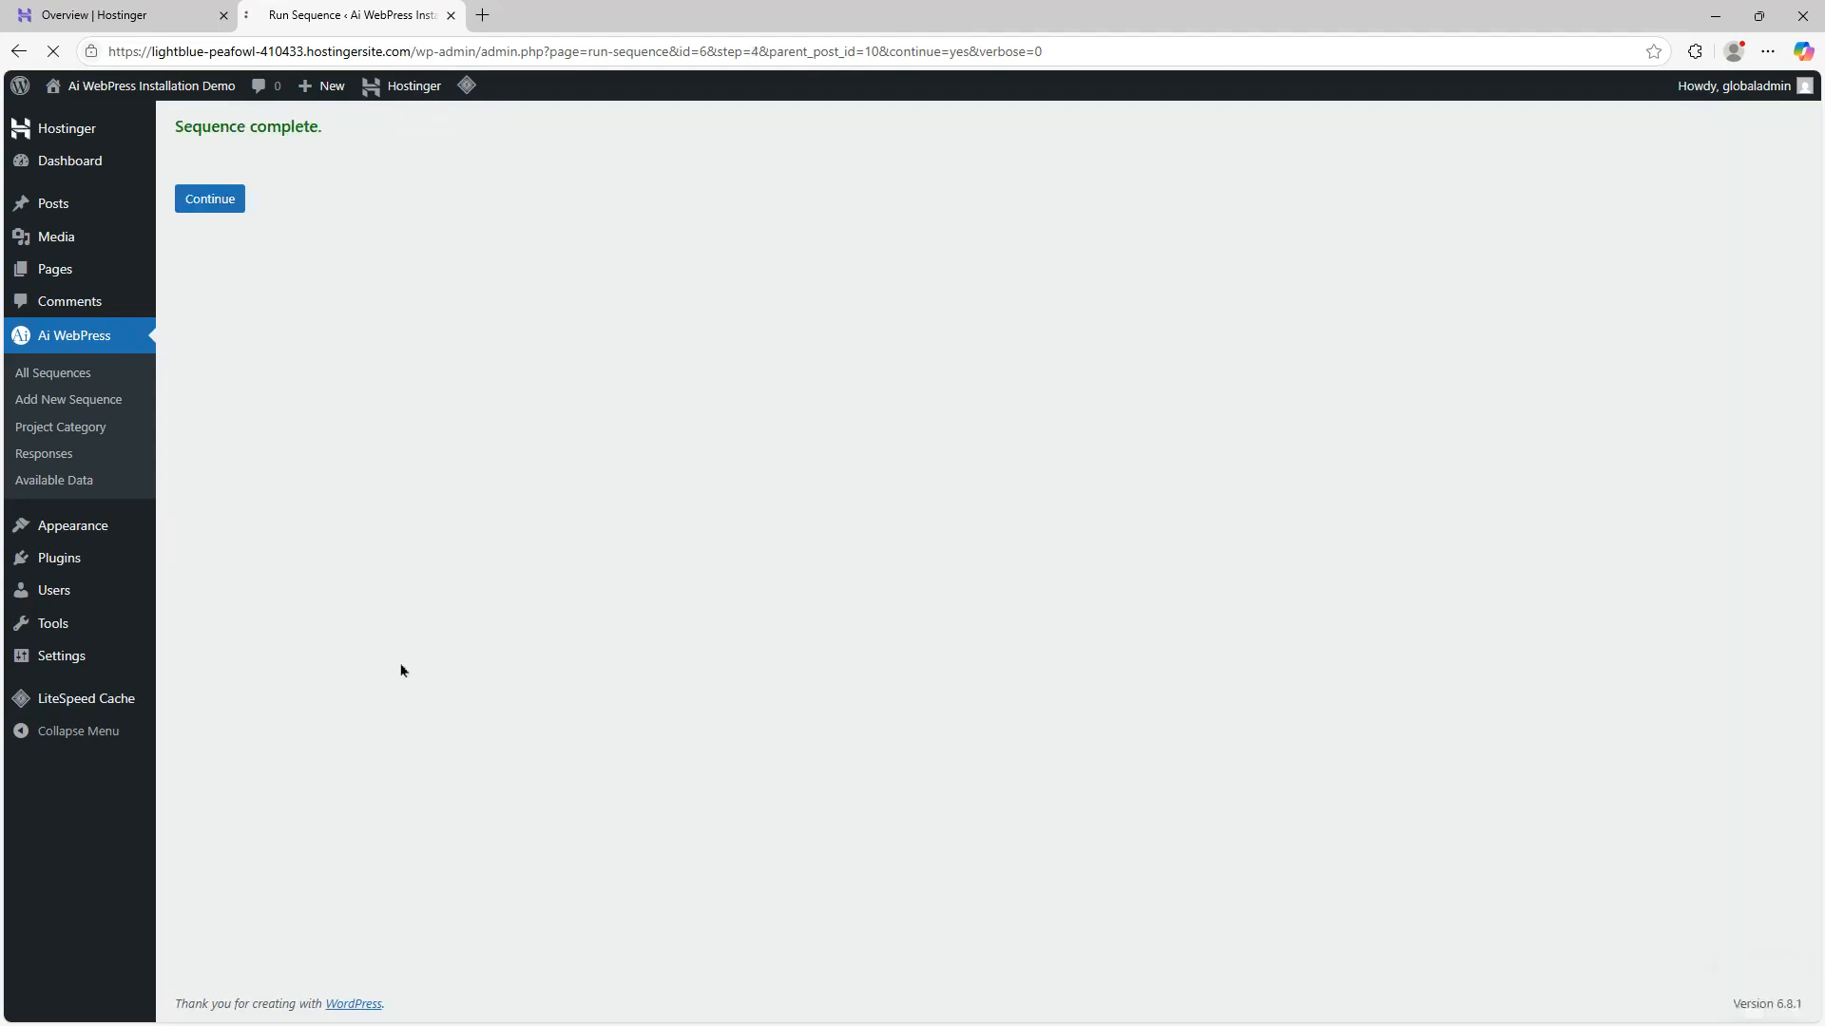
Review the sequence's responses for each node, then return to the original sequence
click(234, 205)
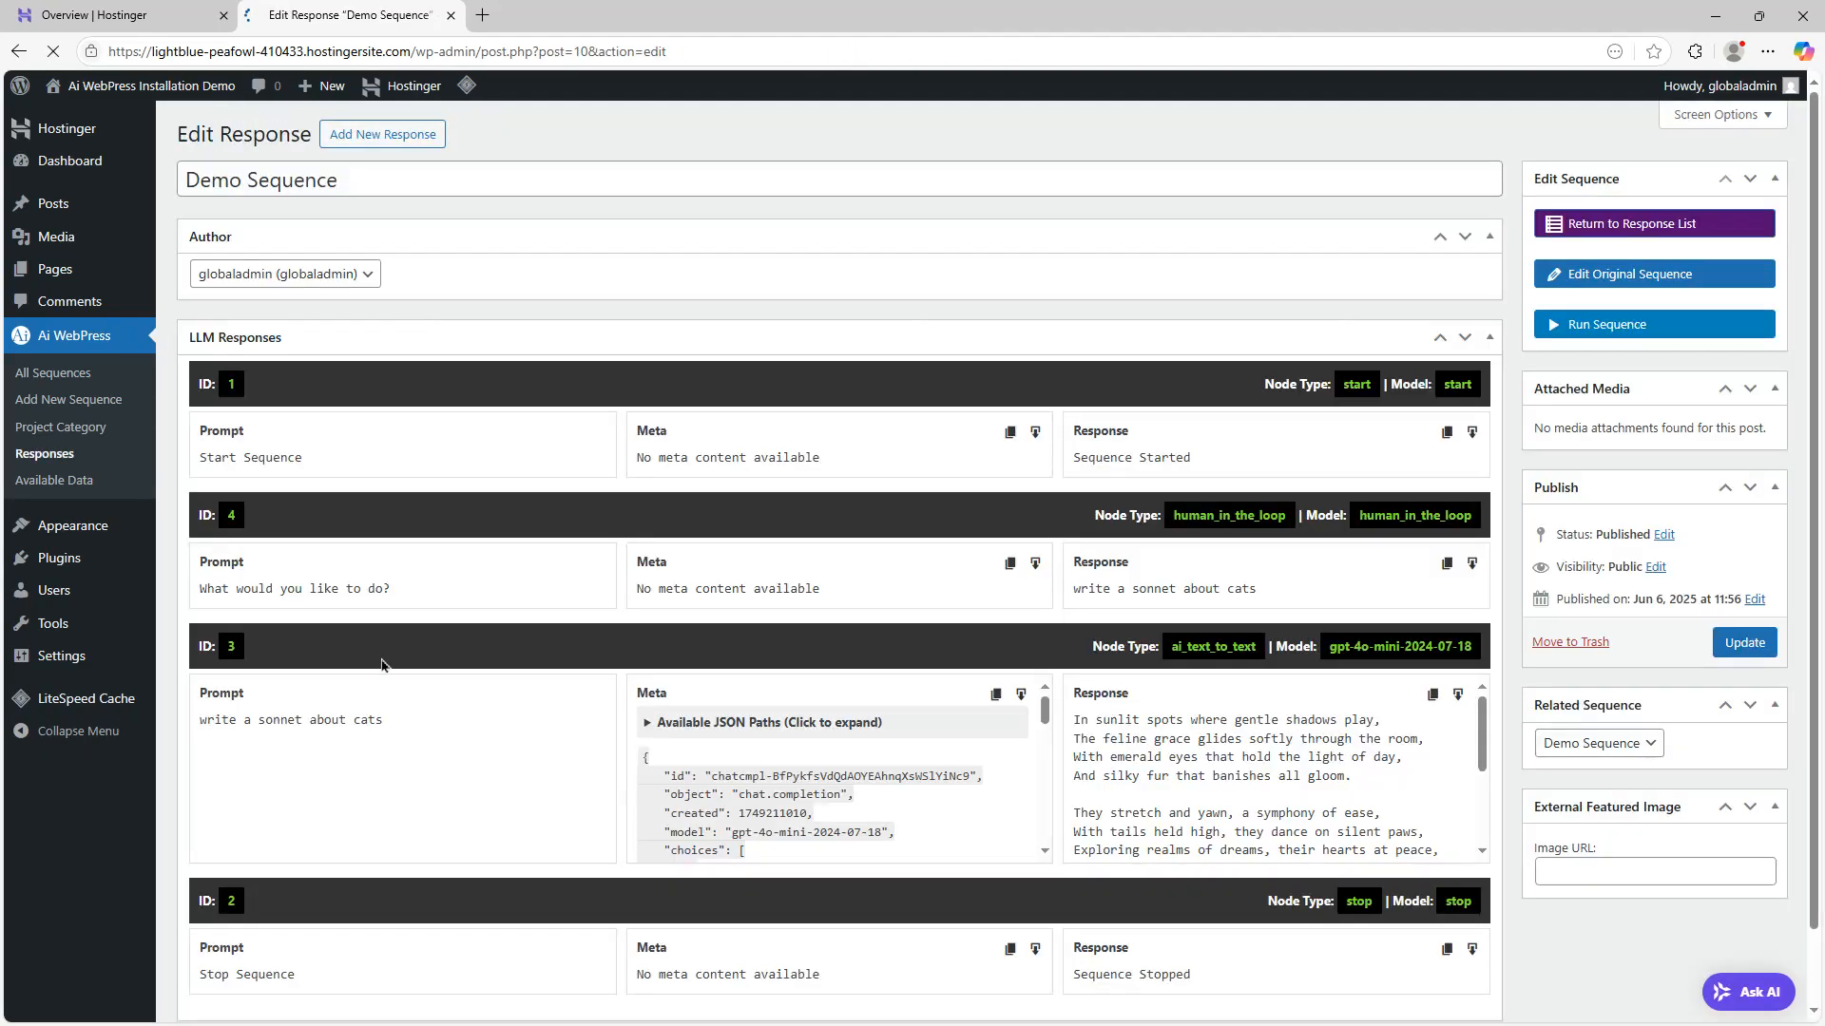
scroll(225, 343, down, 2)
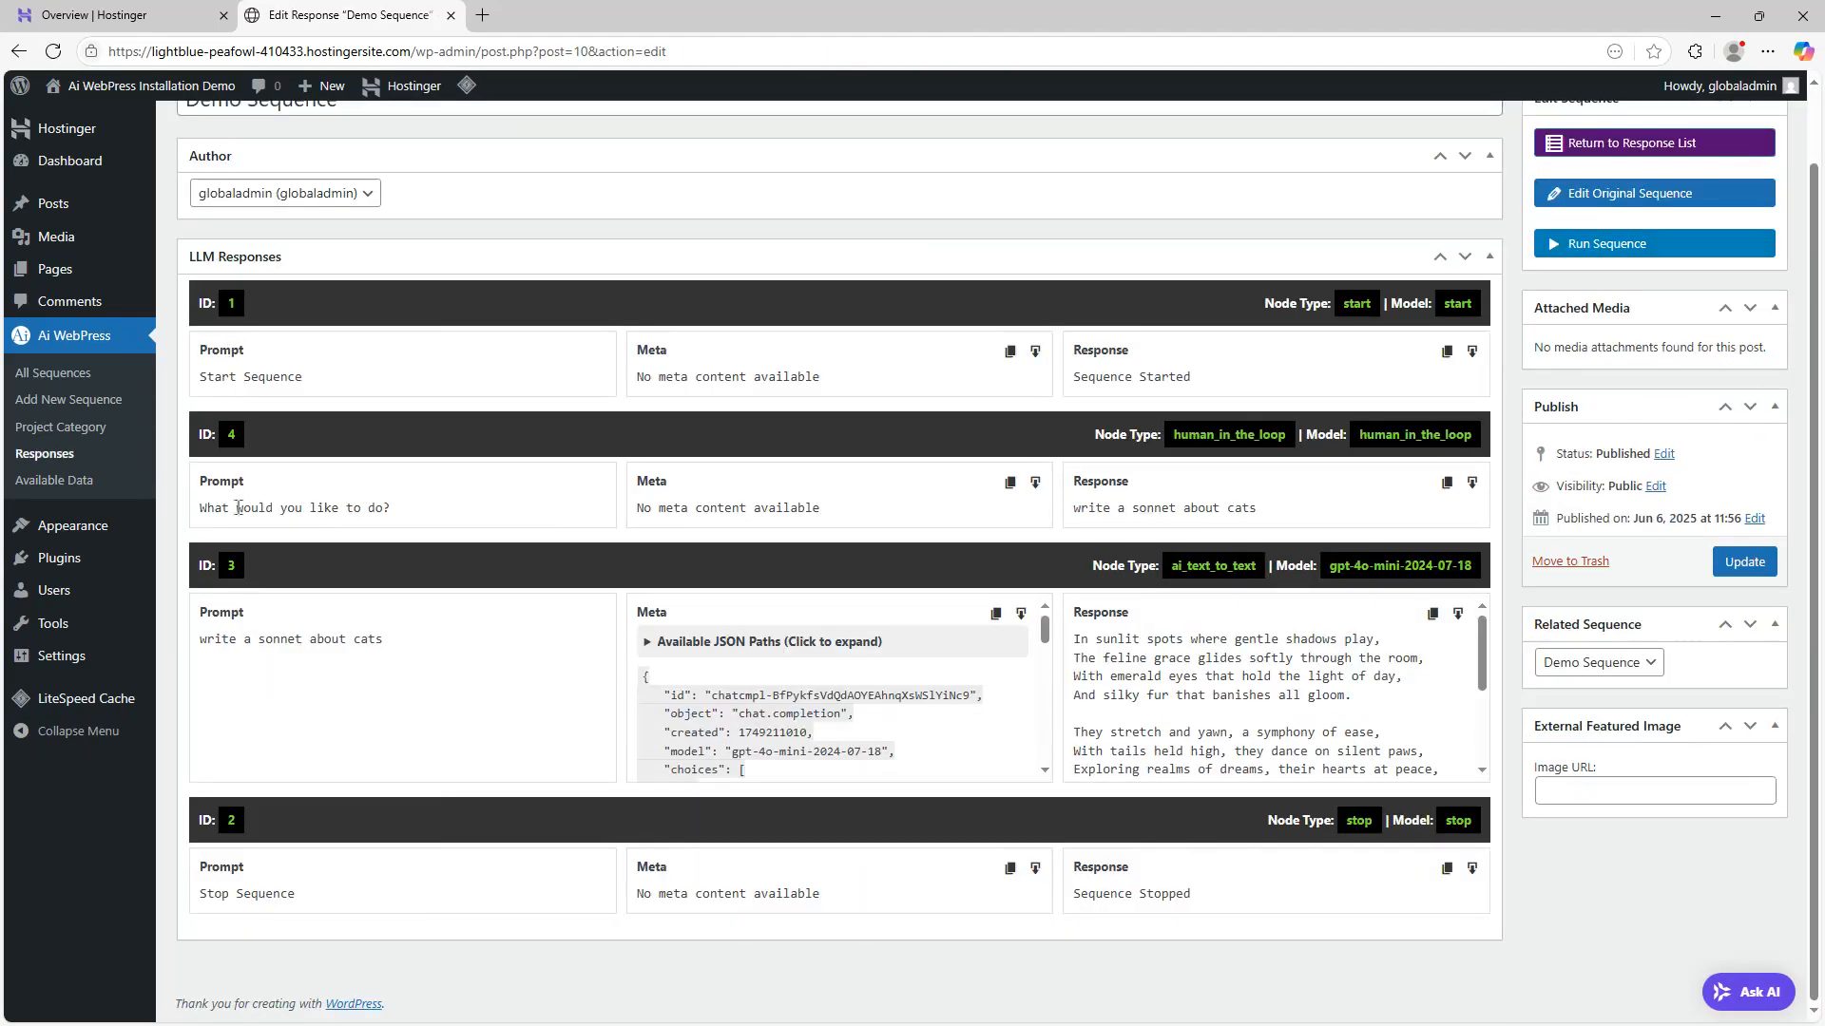
drag(1101, 503, 1323, 518)
click(1310, 518)
scroll(1261, 680, down, 5)
scroll(1309, 690, up, 5)
scroll(1326, 711, down, 3)
scroll(1326, 711, up, 3)
click(1649, 199)
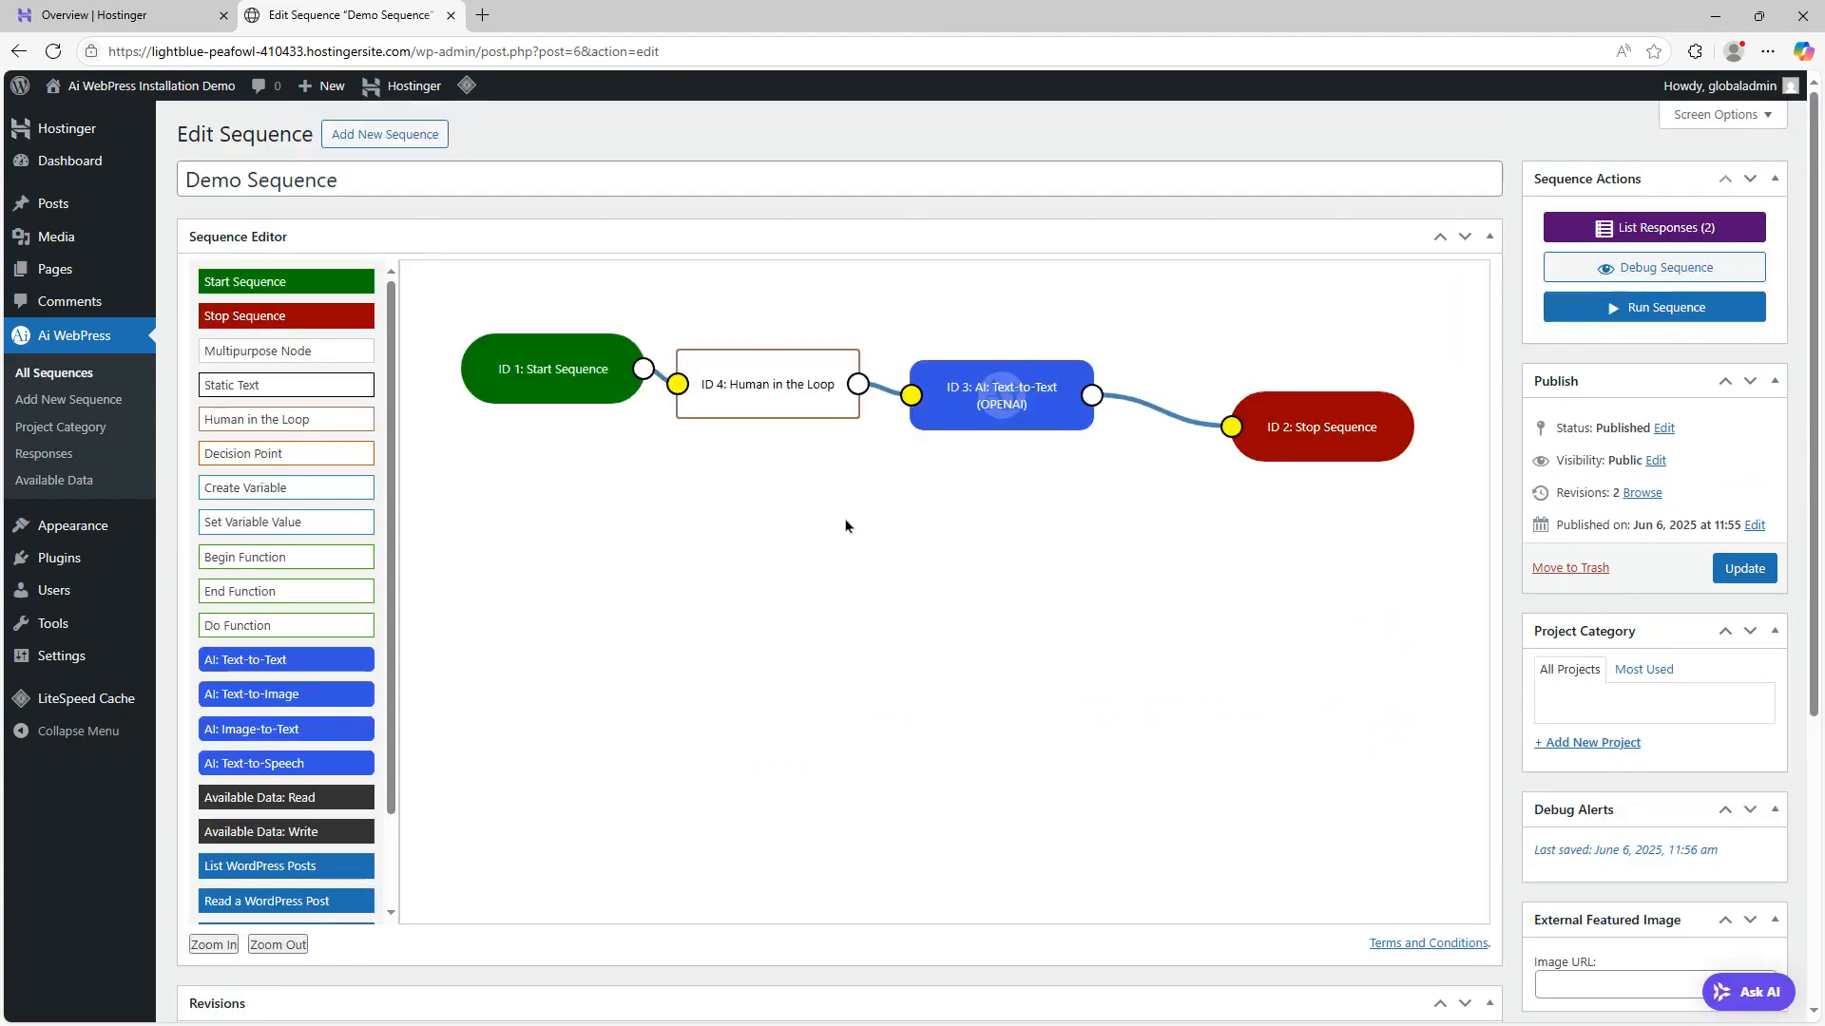
Scroll through the node palette to examine the available node types
scroll(418, 594, down, 1)
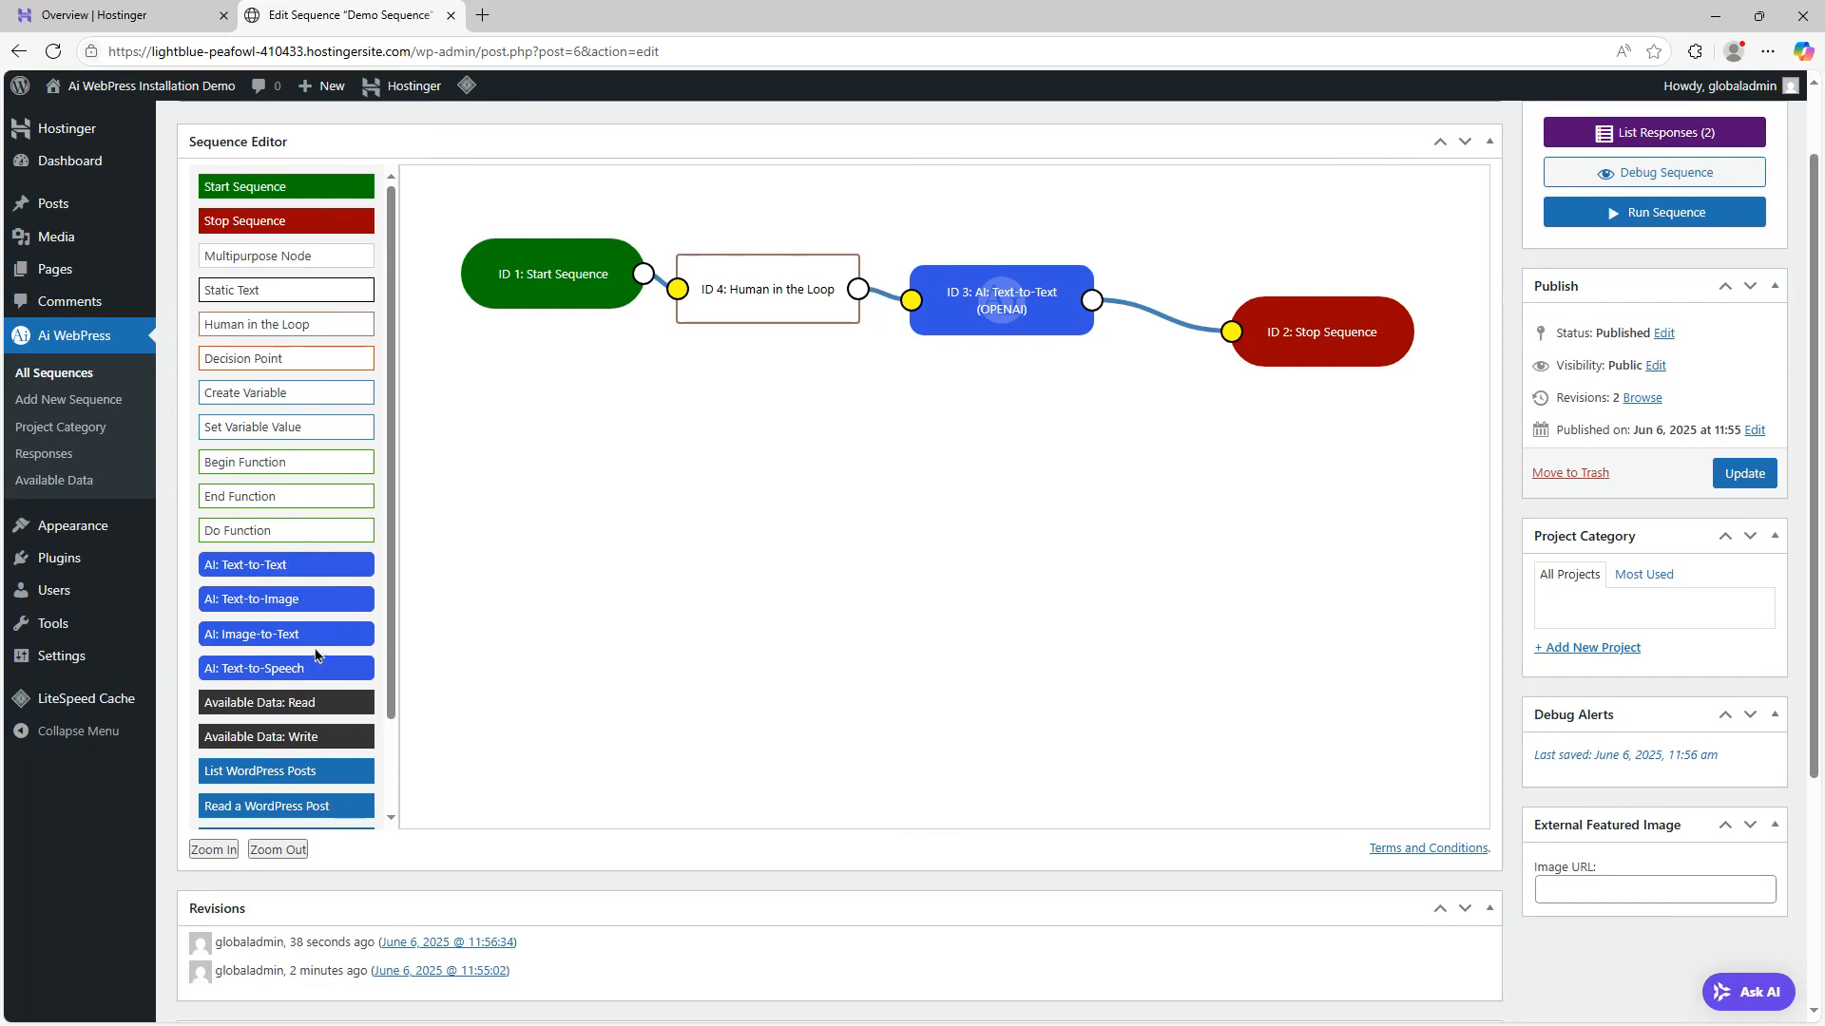
scroll(328, 561, down, 2)
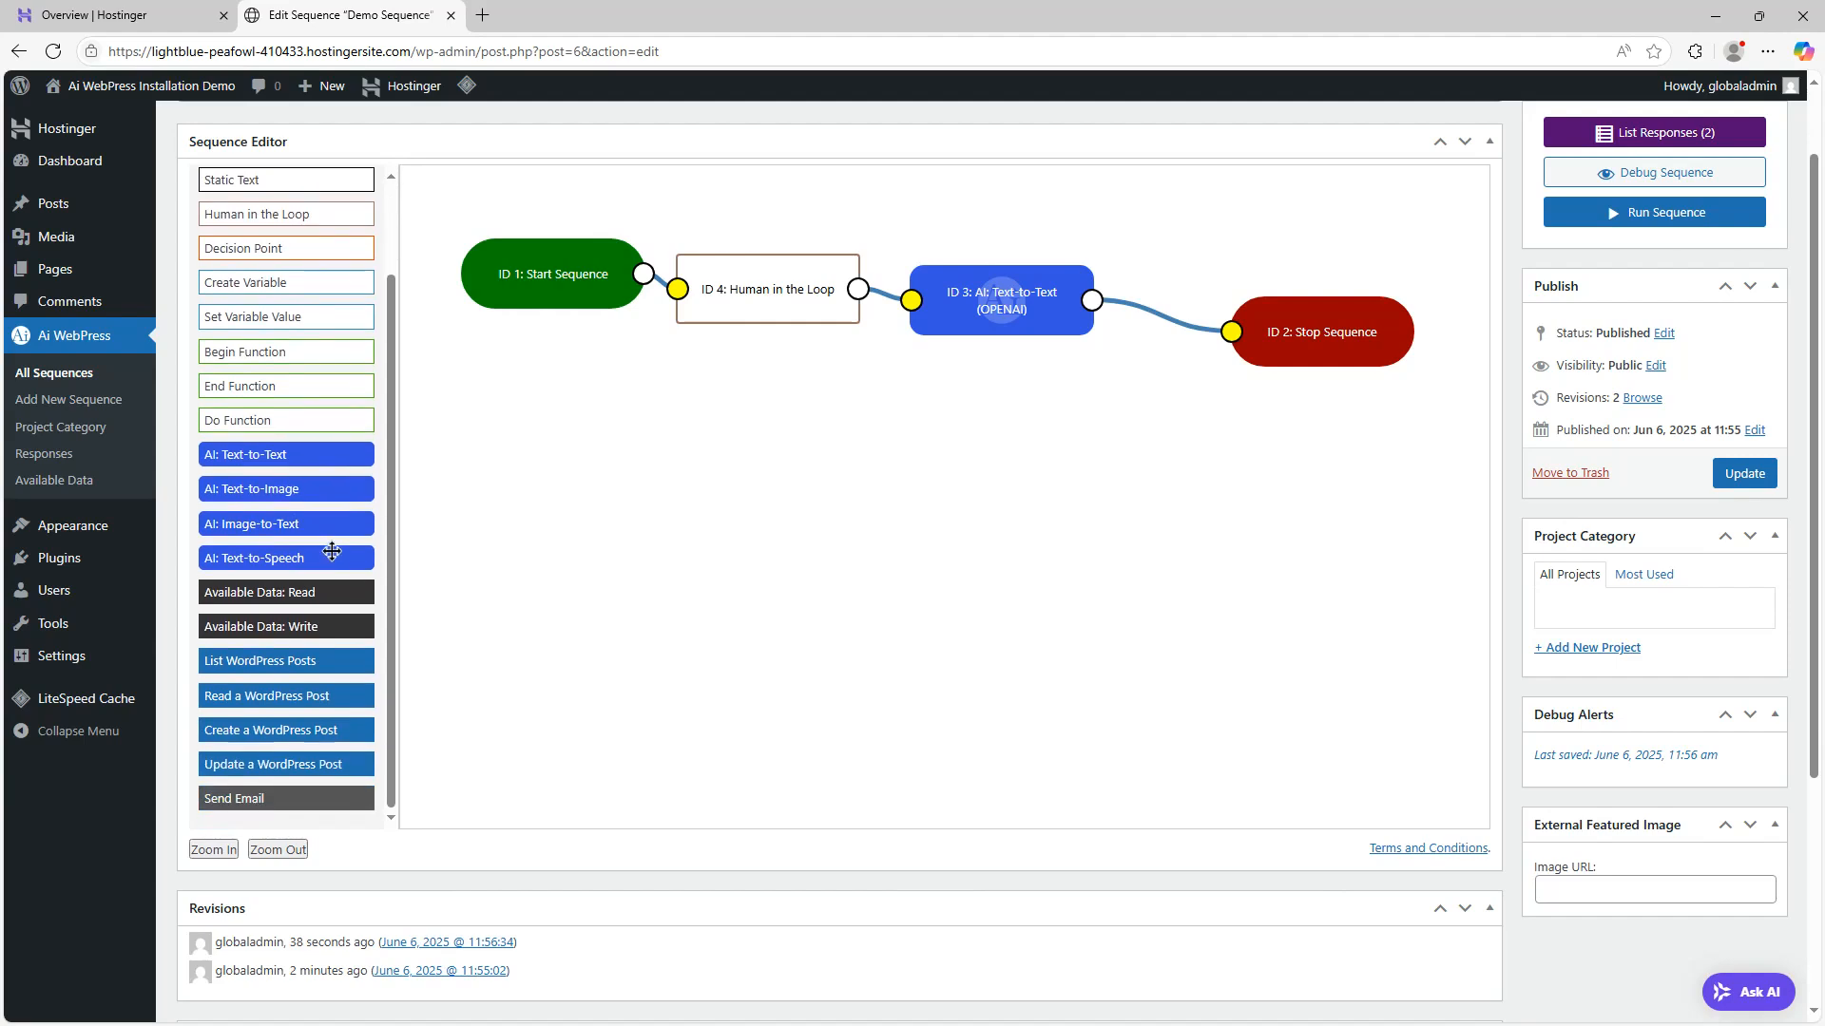
scroll(336, 545, down, 2)
scroll(324, 529, up, 3)
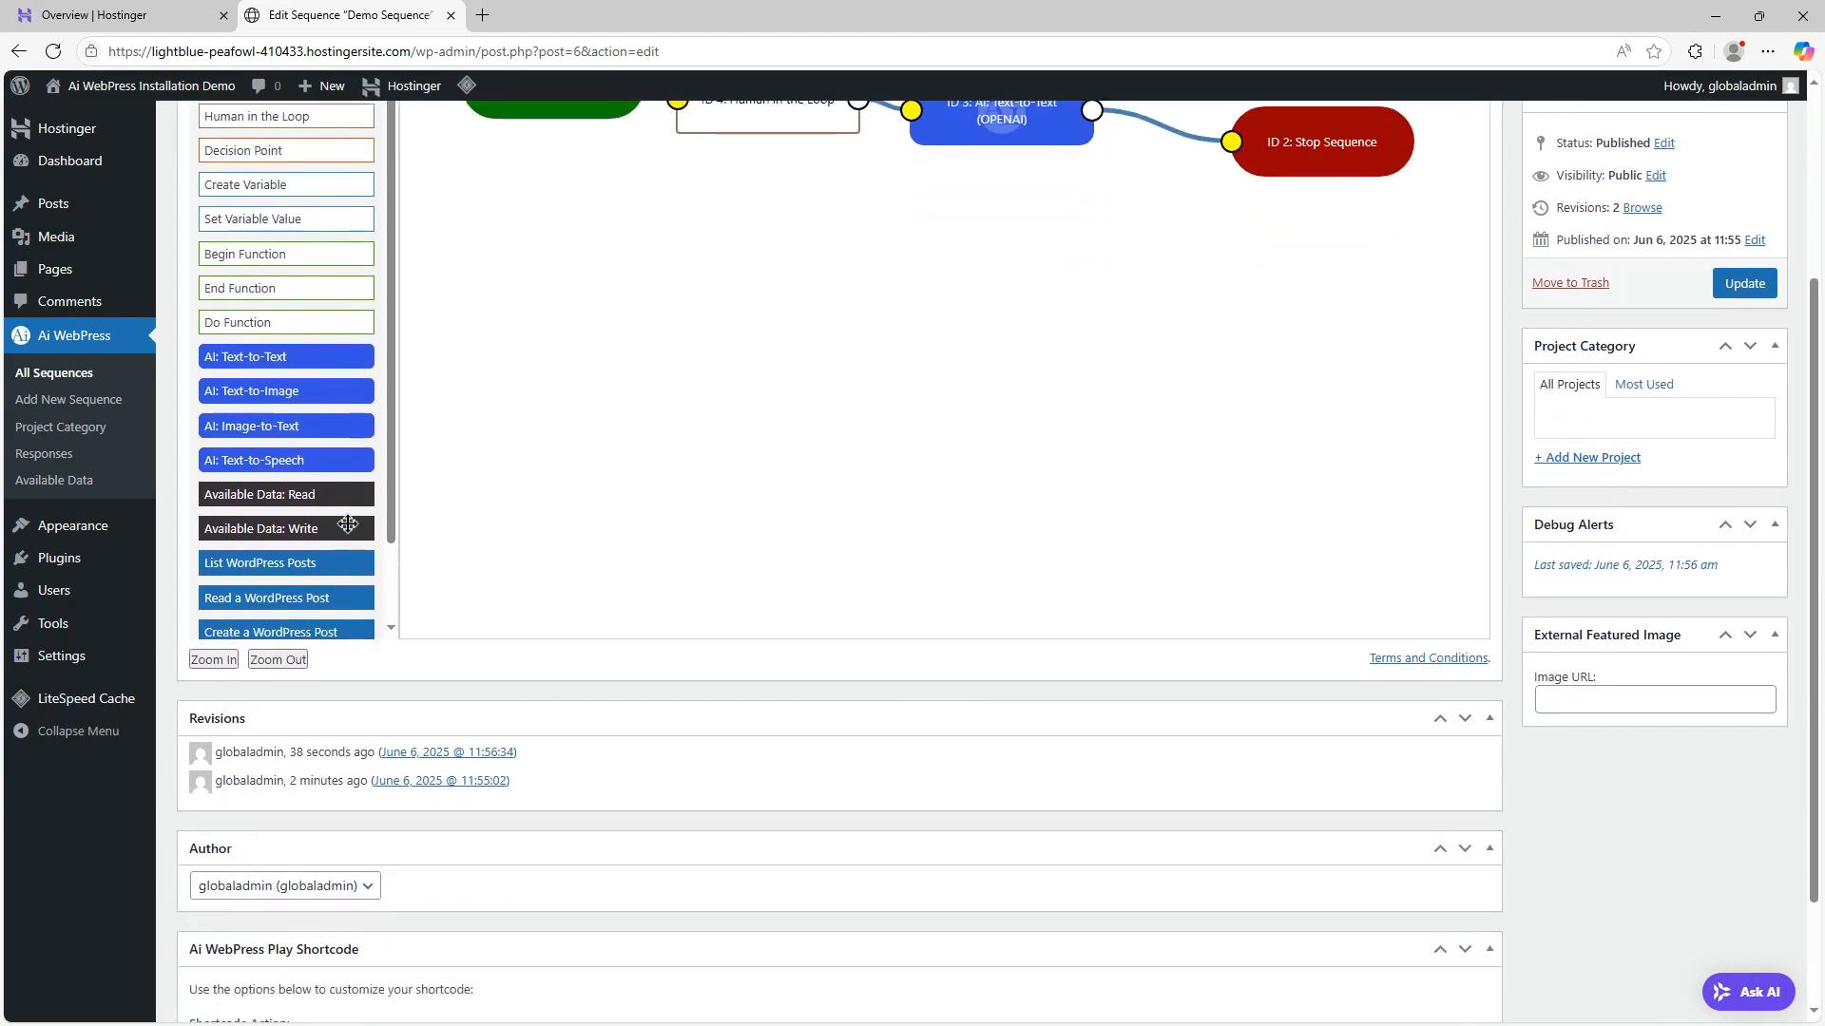
scroll(321, 526, up, 2)
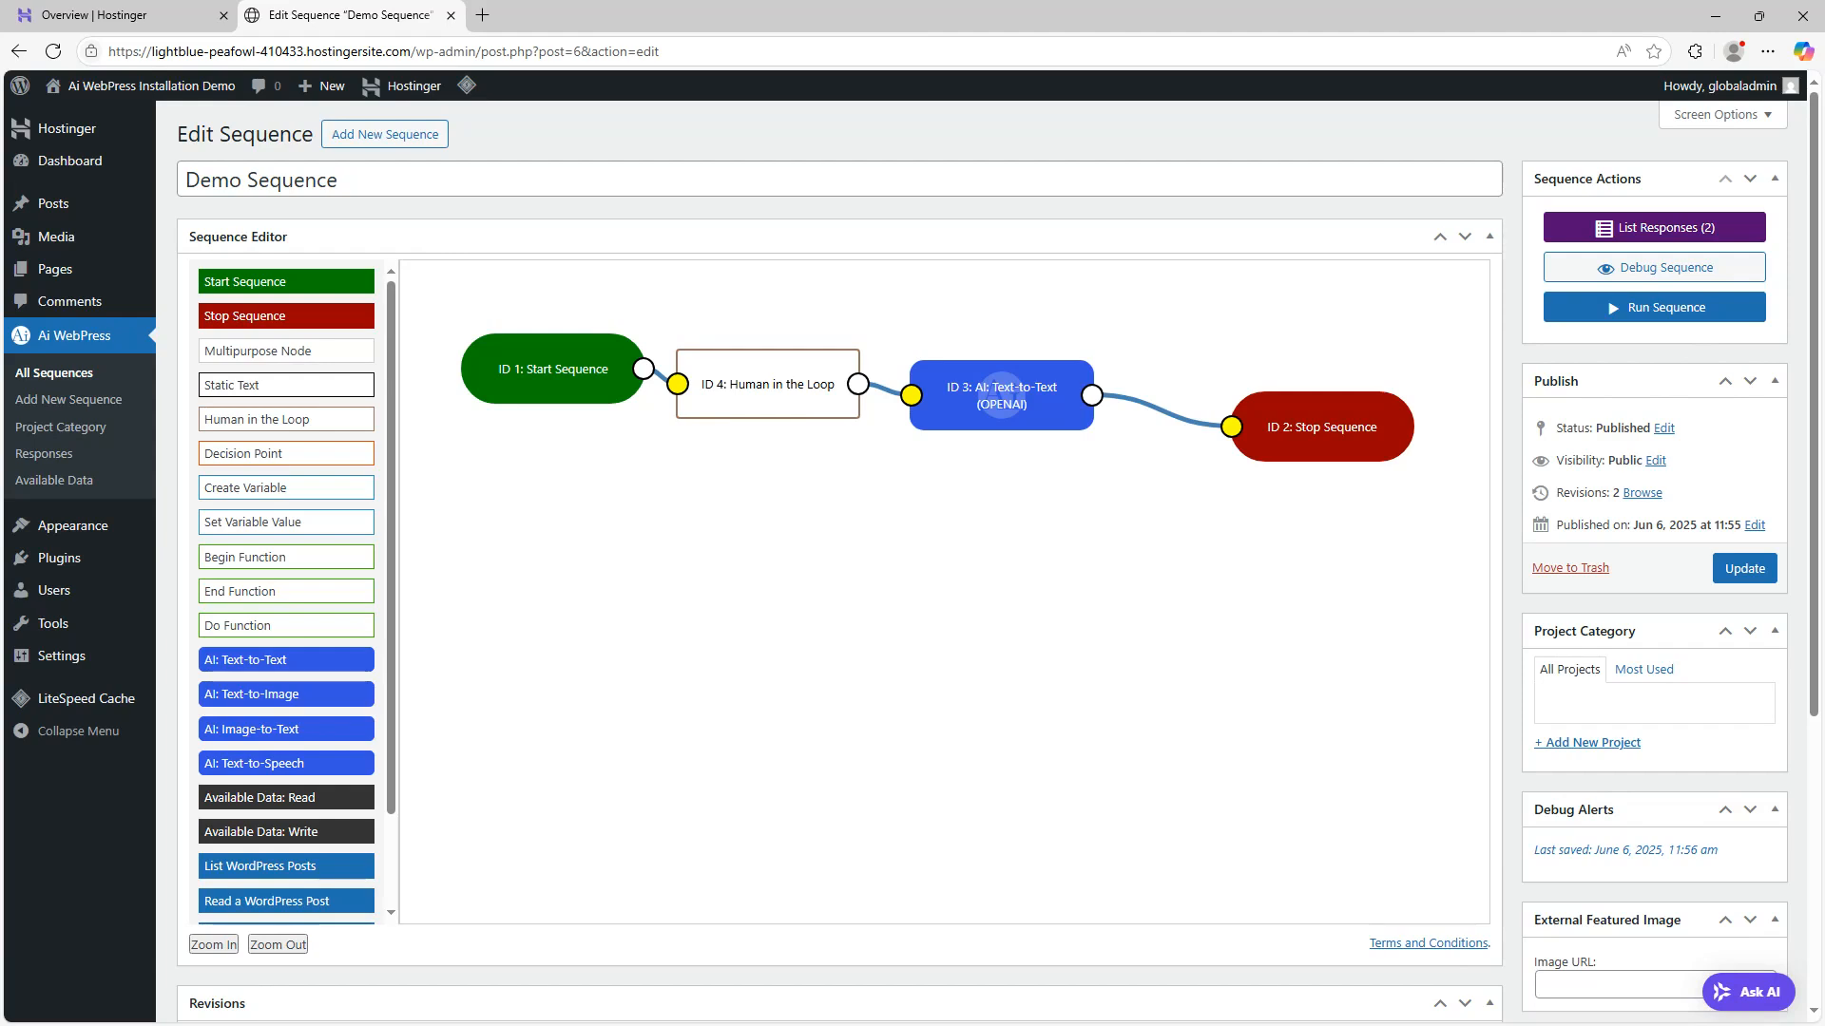
scroll(291, 448, down, 3)
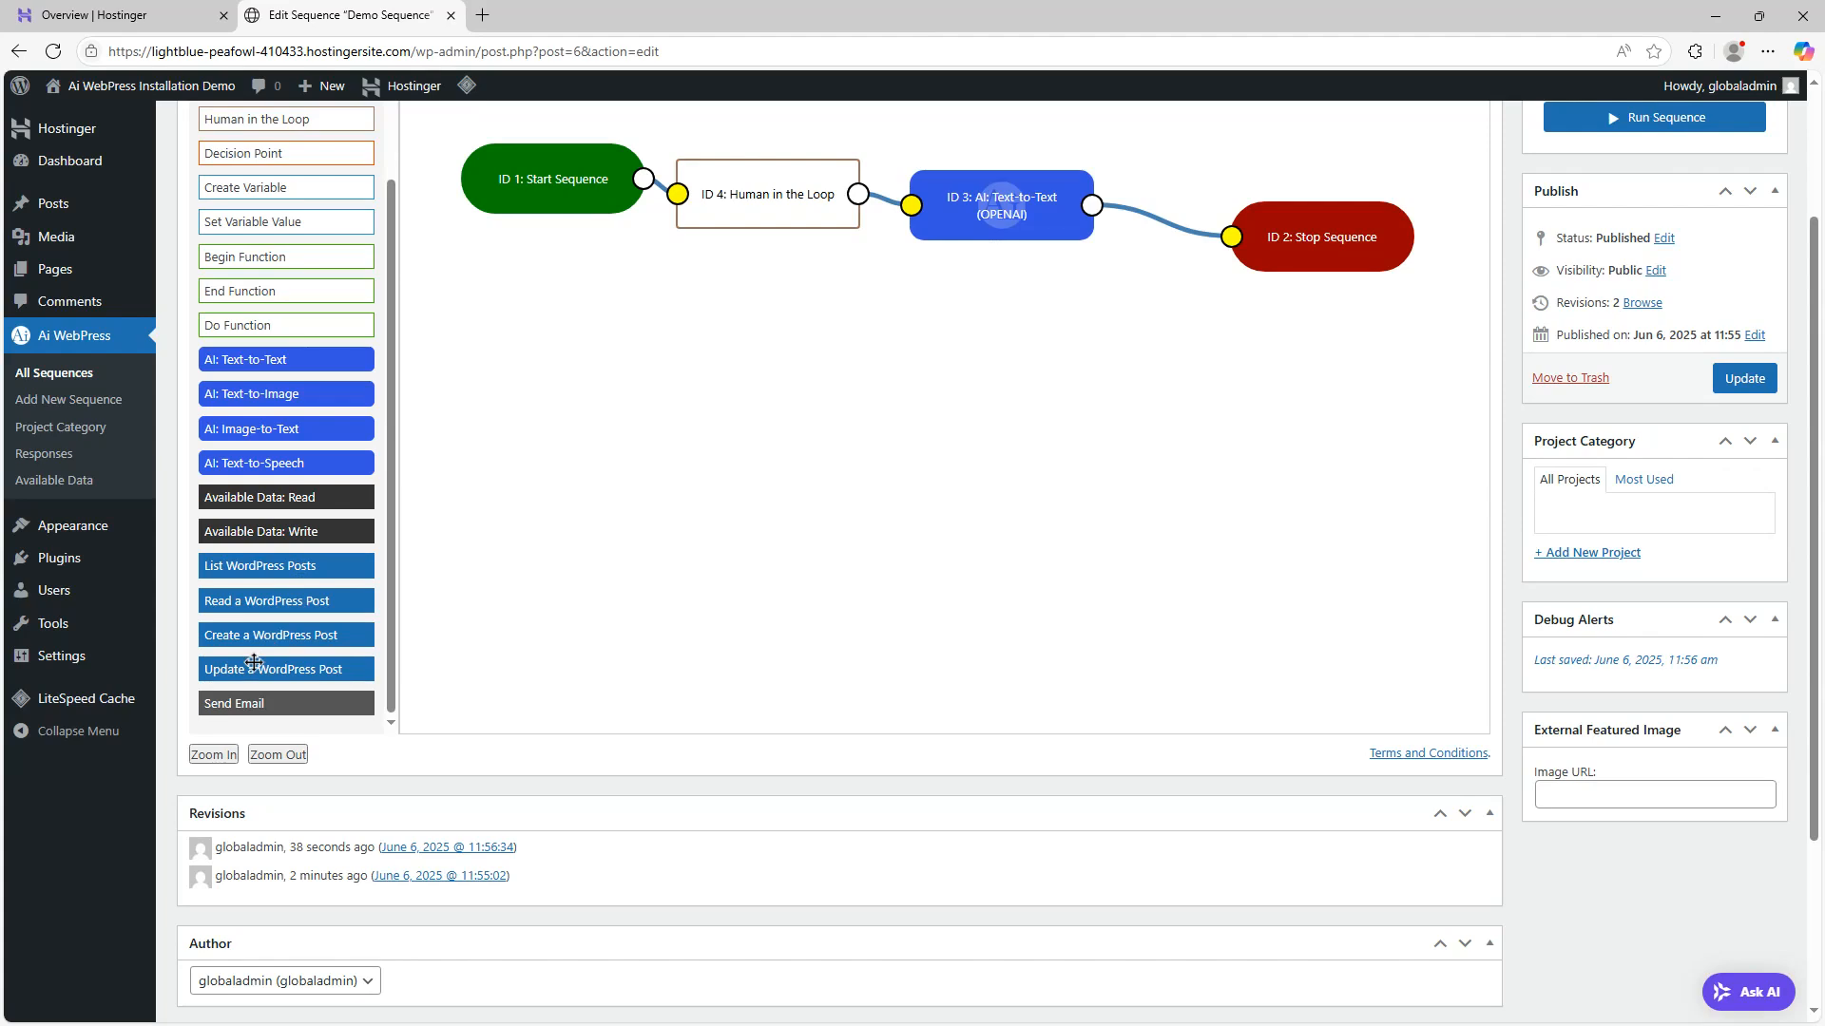
scroll(841, 645, up, 1)
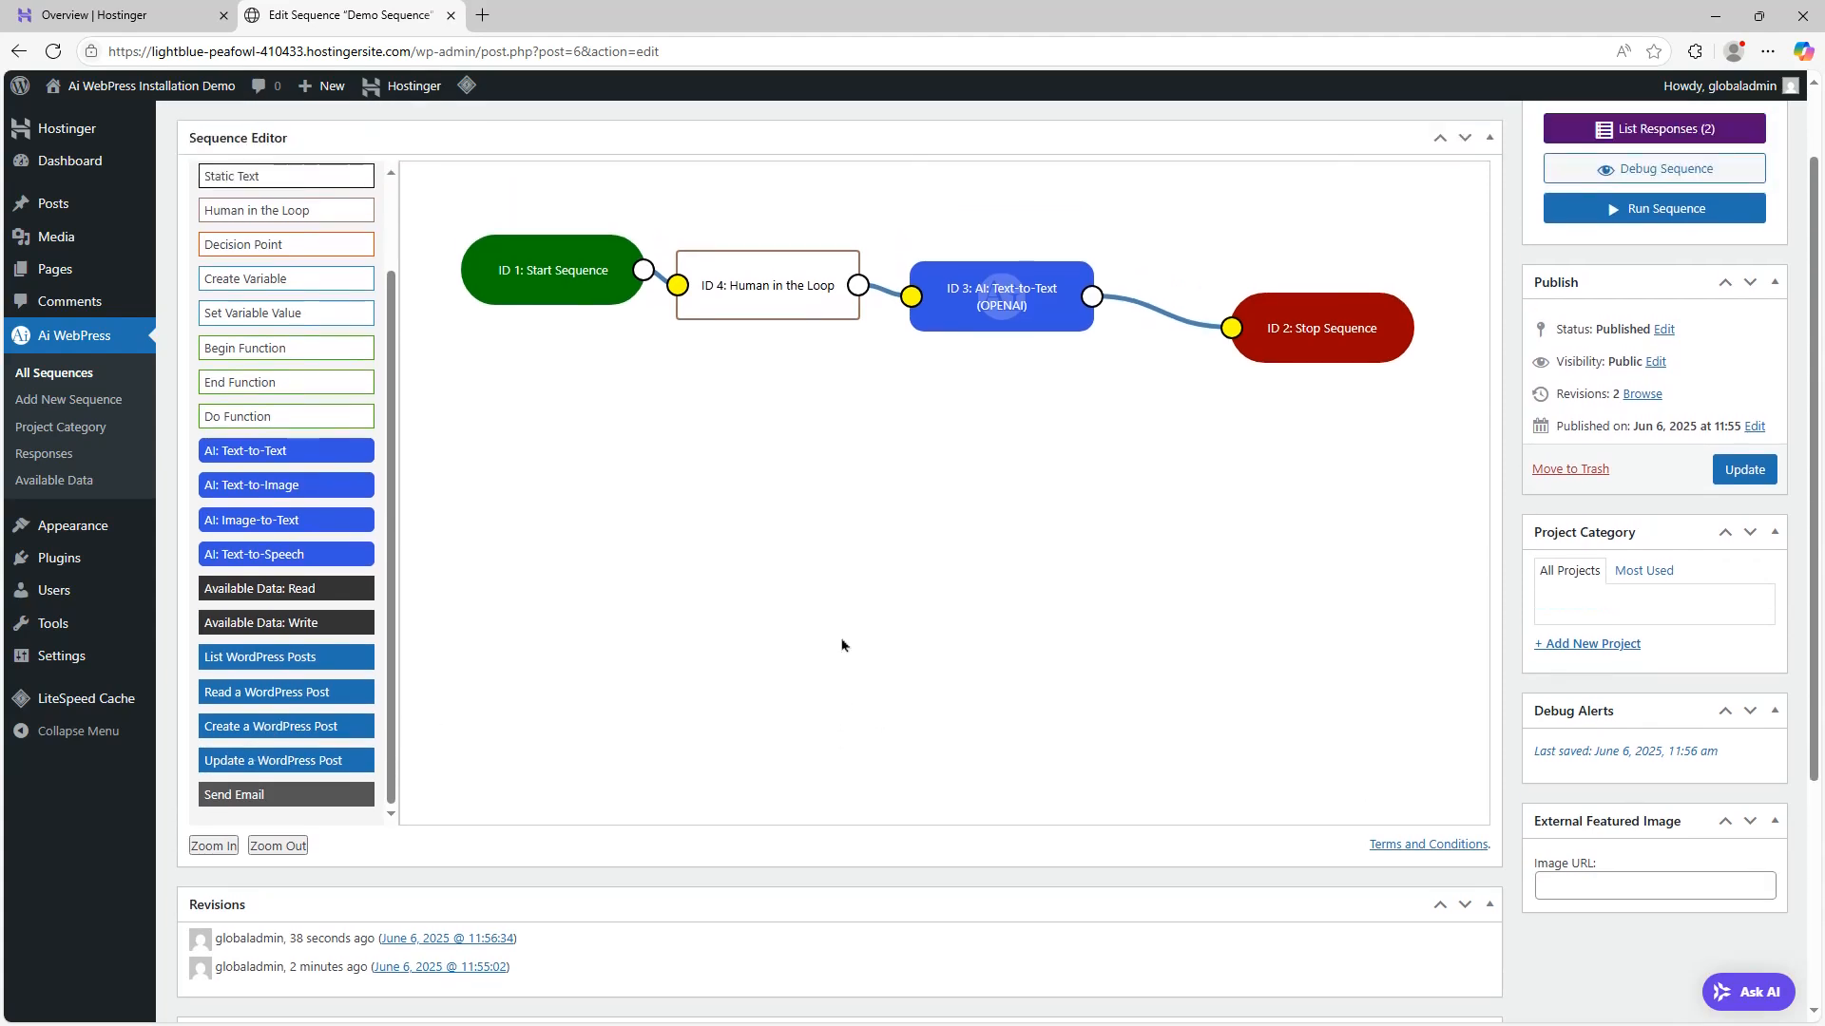
scroll(841, 645, up, 2)
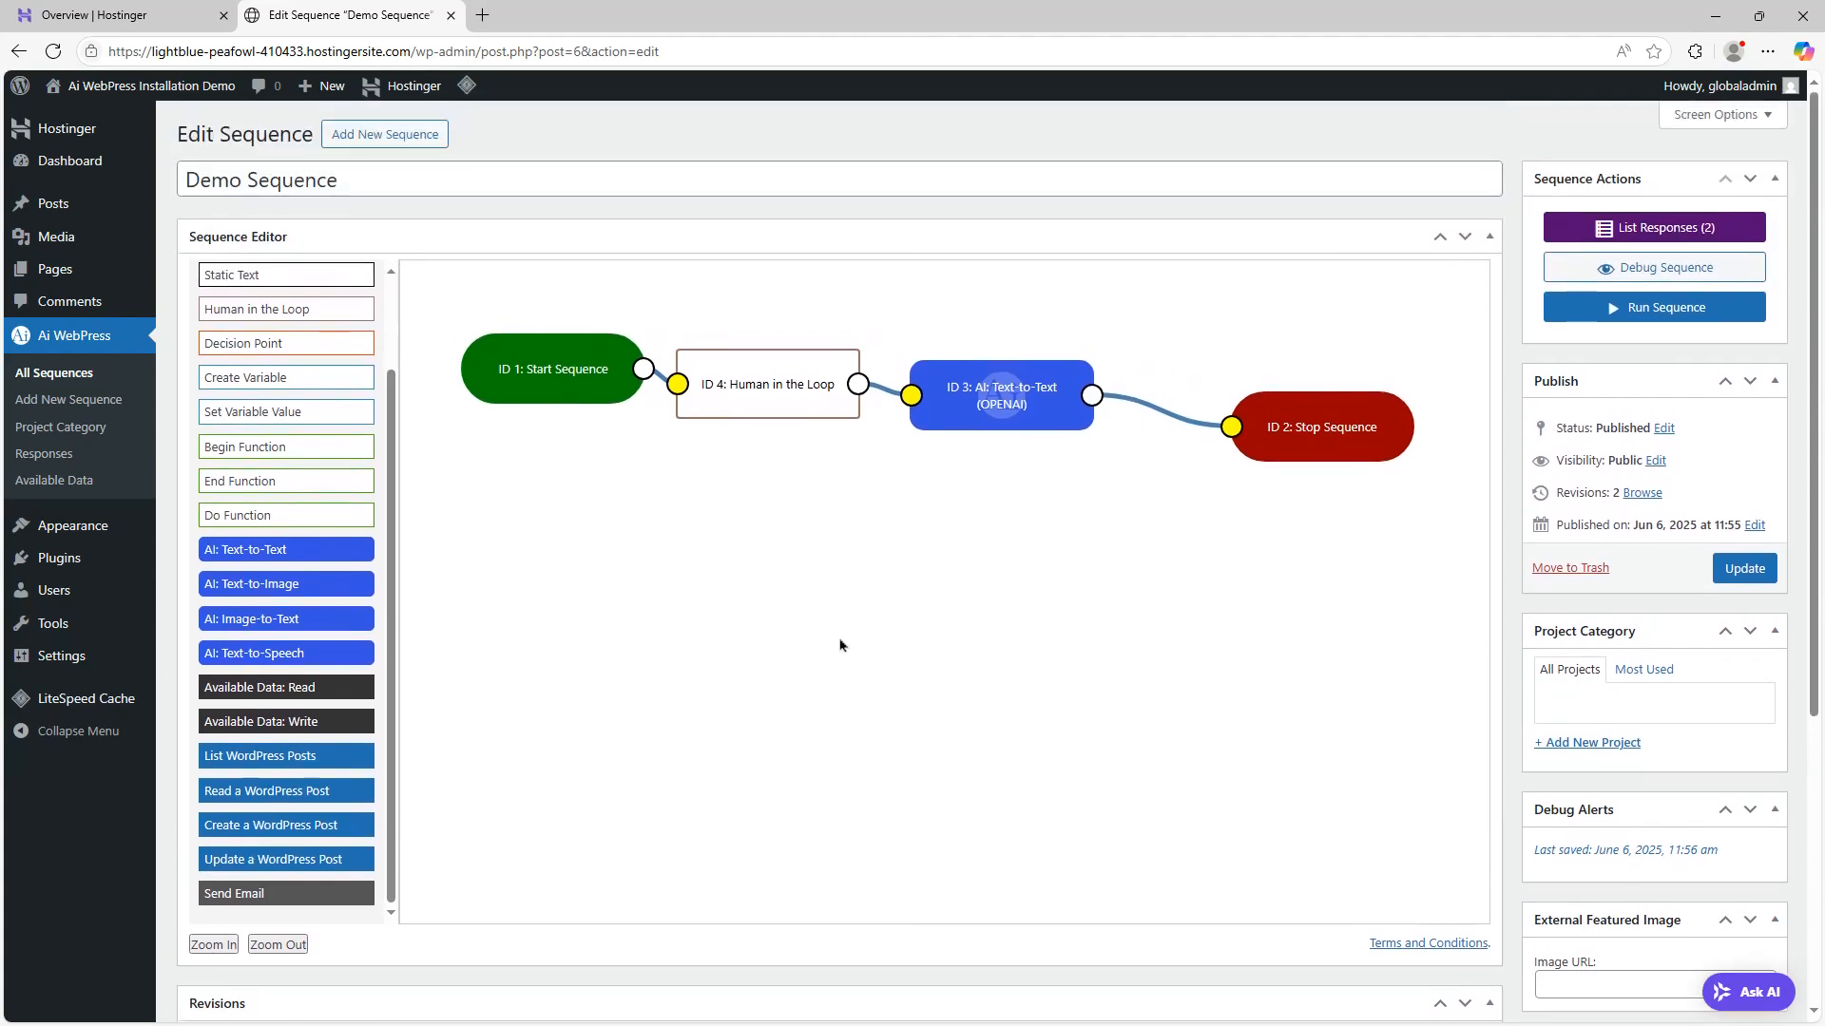
Delete the link between the AI node and Stop Sequence, and move the Stop Sequence node lower
right_click(1160, 418)
click(1163, 437)
drag(1375, 448, 1382, 599)
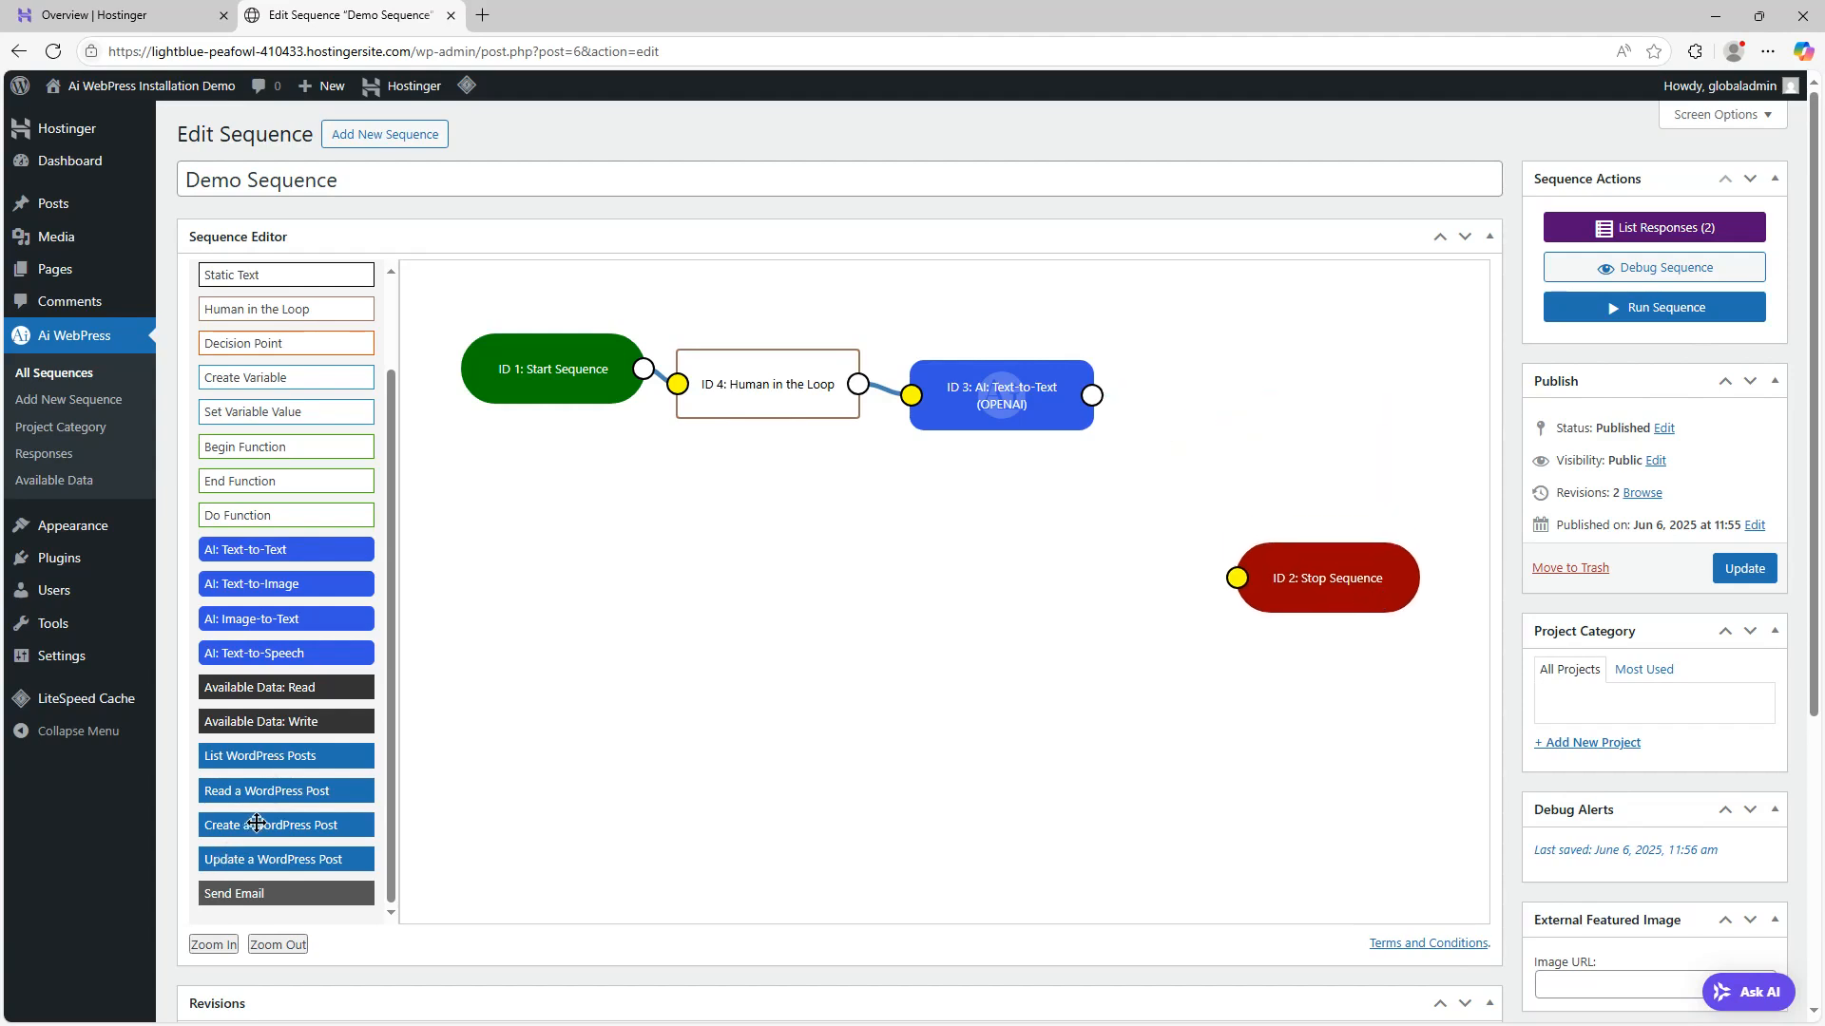
Add a Create a WordPress Post node, link it after the AI Text-to-Text node and on to Stop Sequence
drag(268, 829, 1207, 397)
drag(1092, 396, 1142, 391)
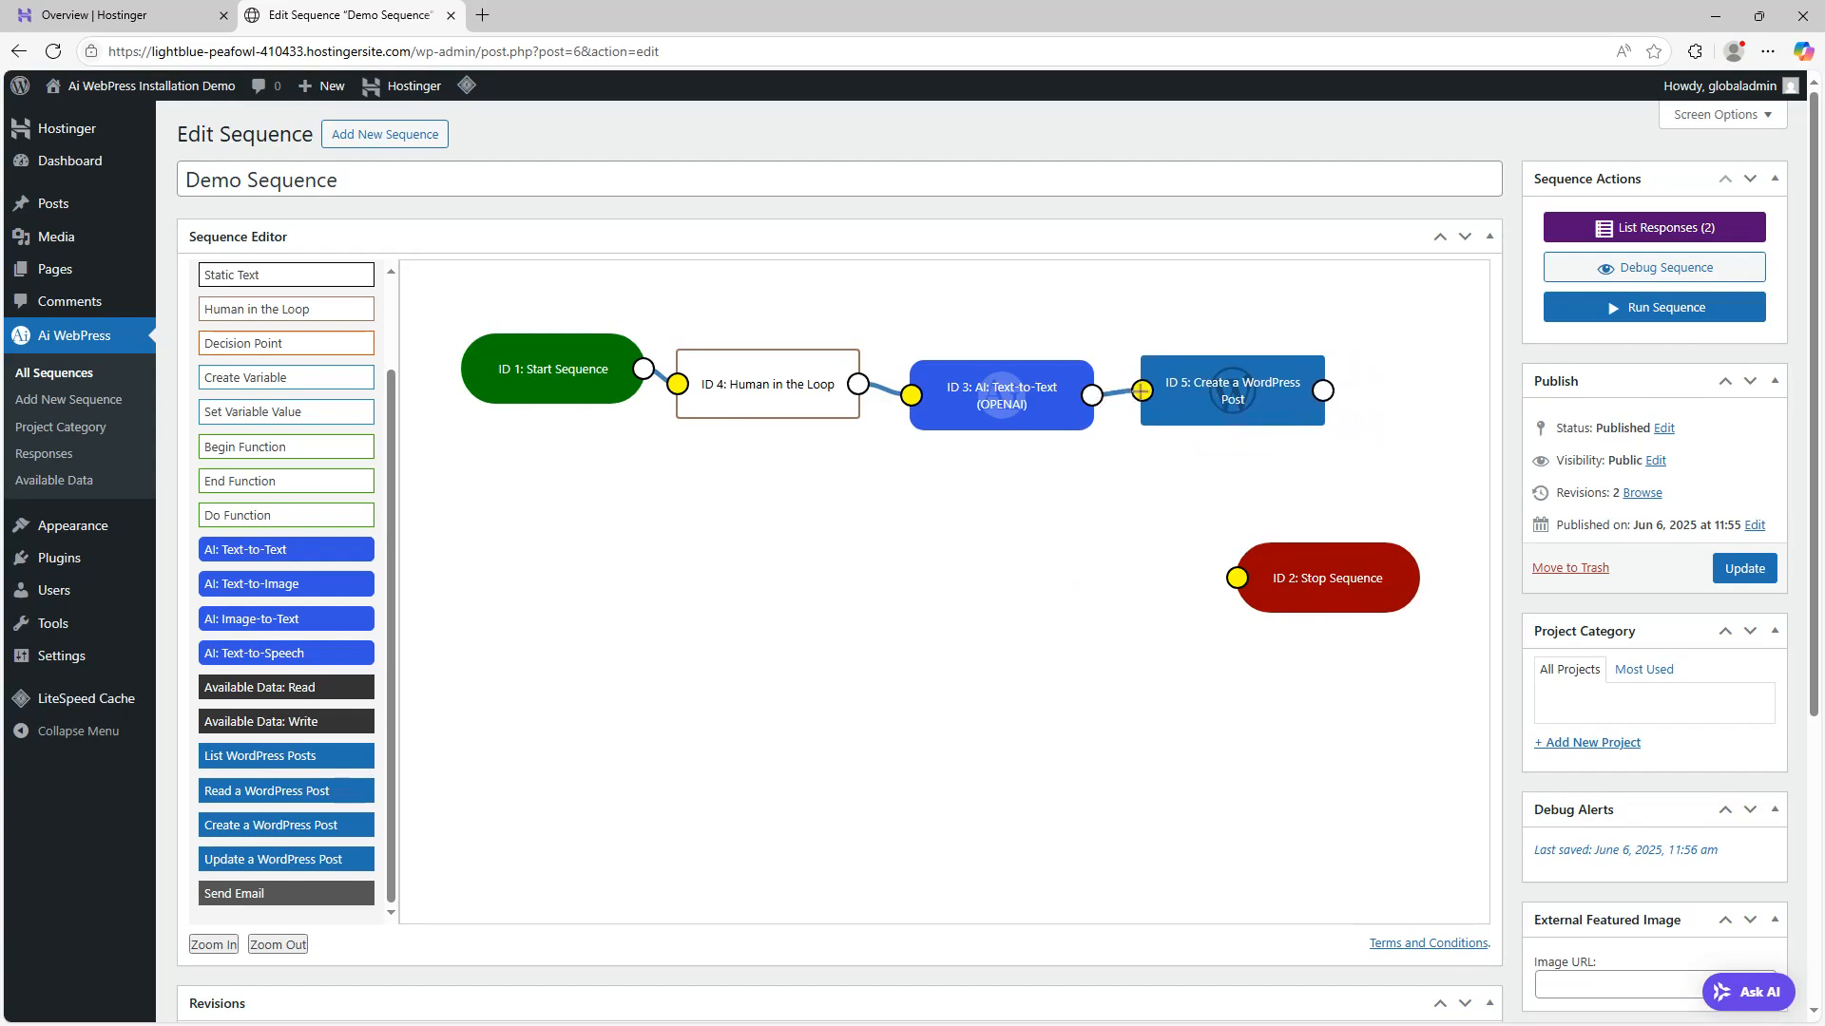
drag(1323, 390, 1236, 578)
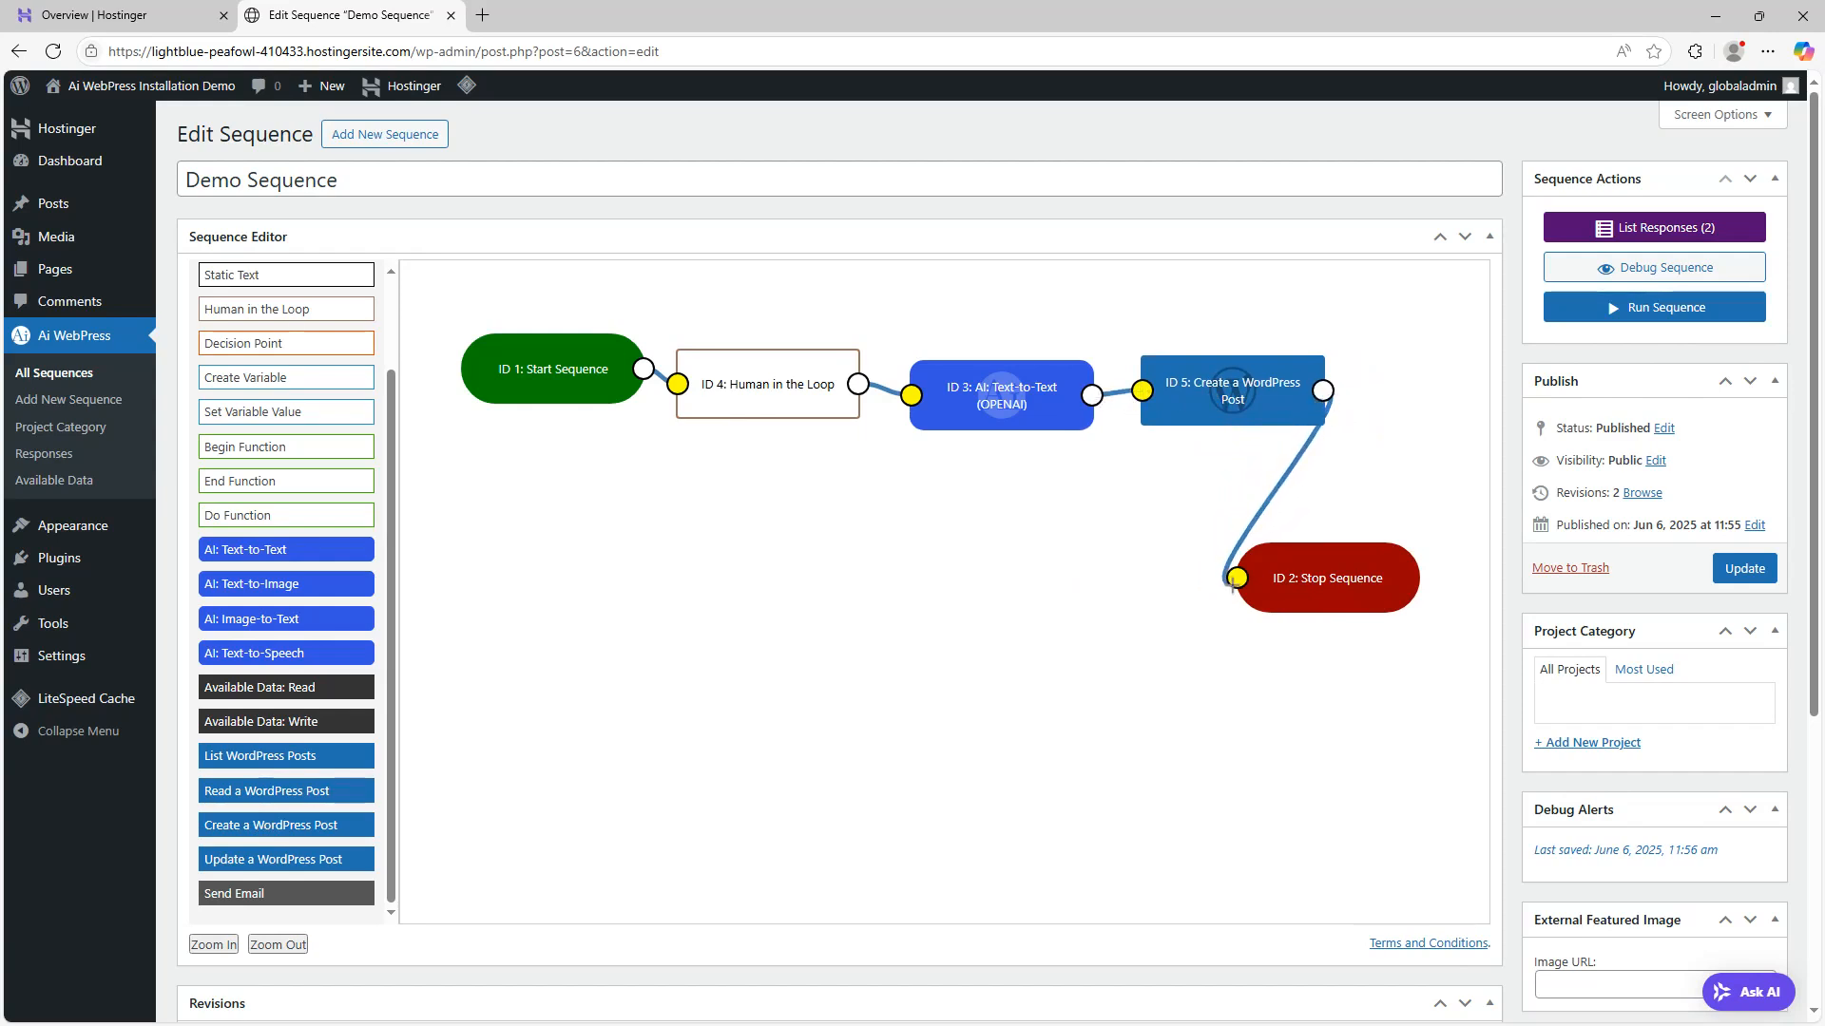
drag(993, 394, 994, 348)
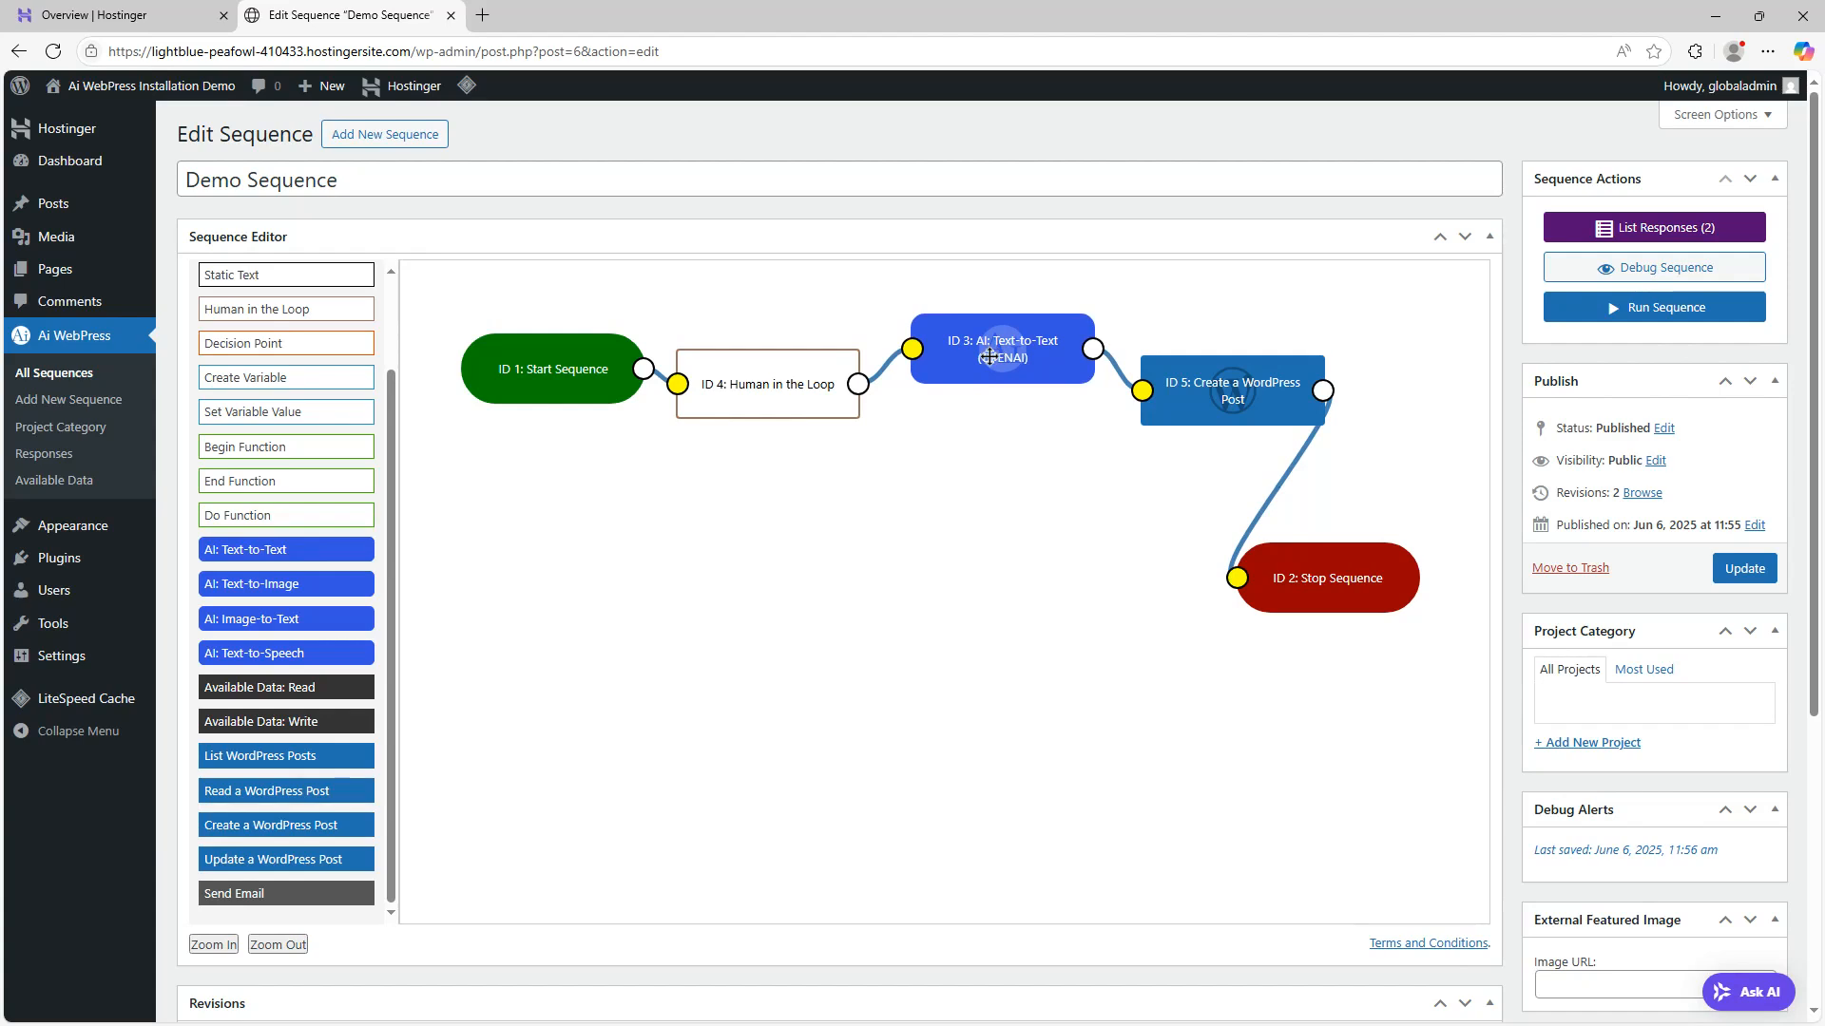
Open the Create a WordPress Post node settings and set its post title to *response-4*
double_click(1232, 390)
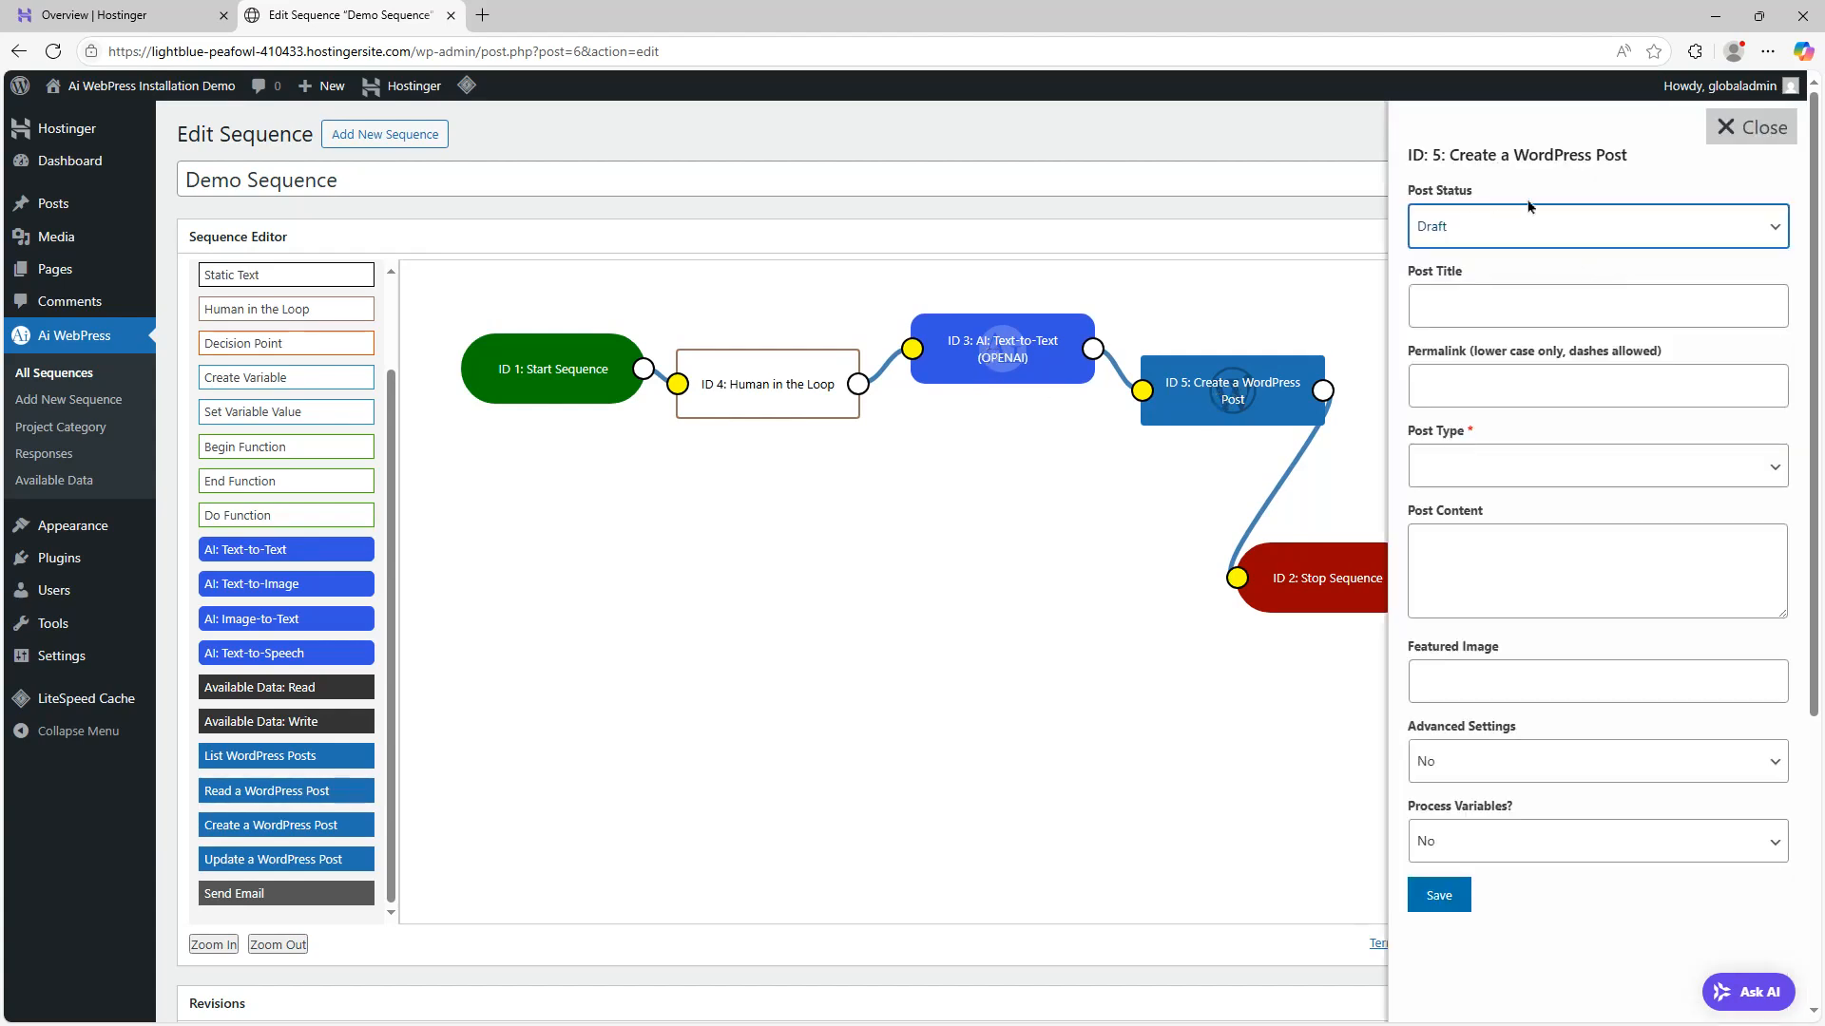
click(773, 390)
click(839, 471)
click(1454, 312)
text(*response-4*)
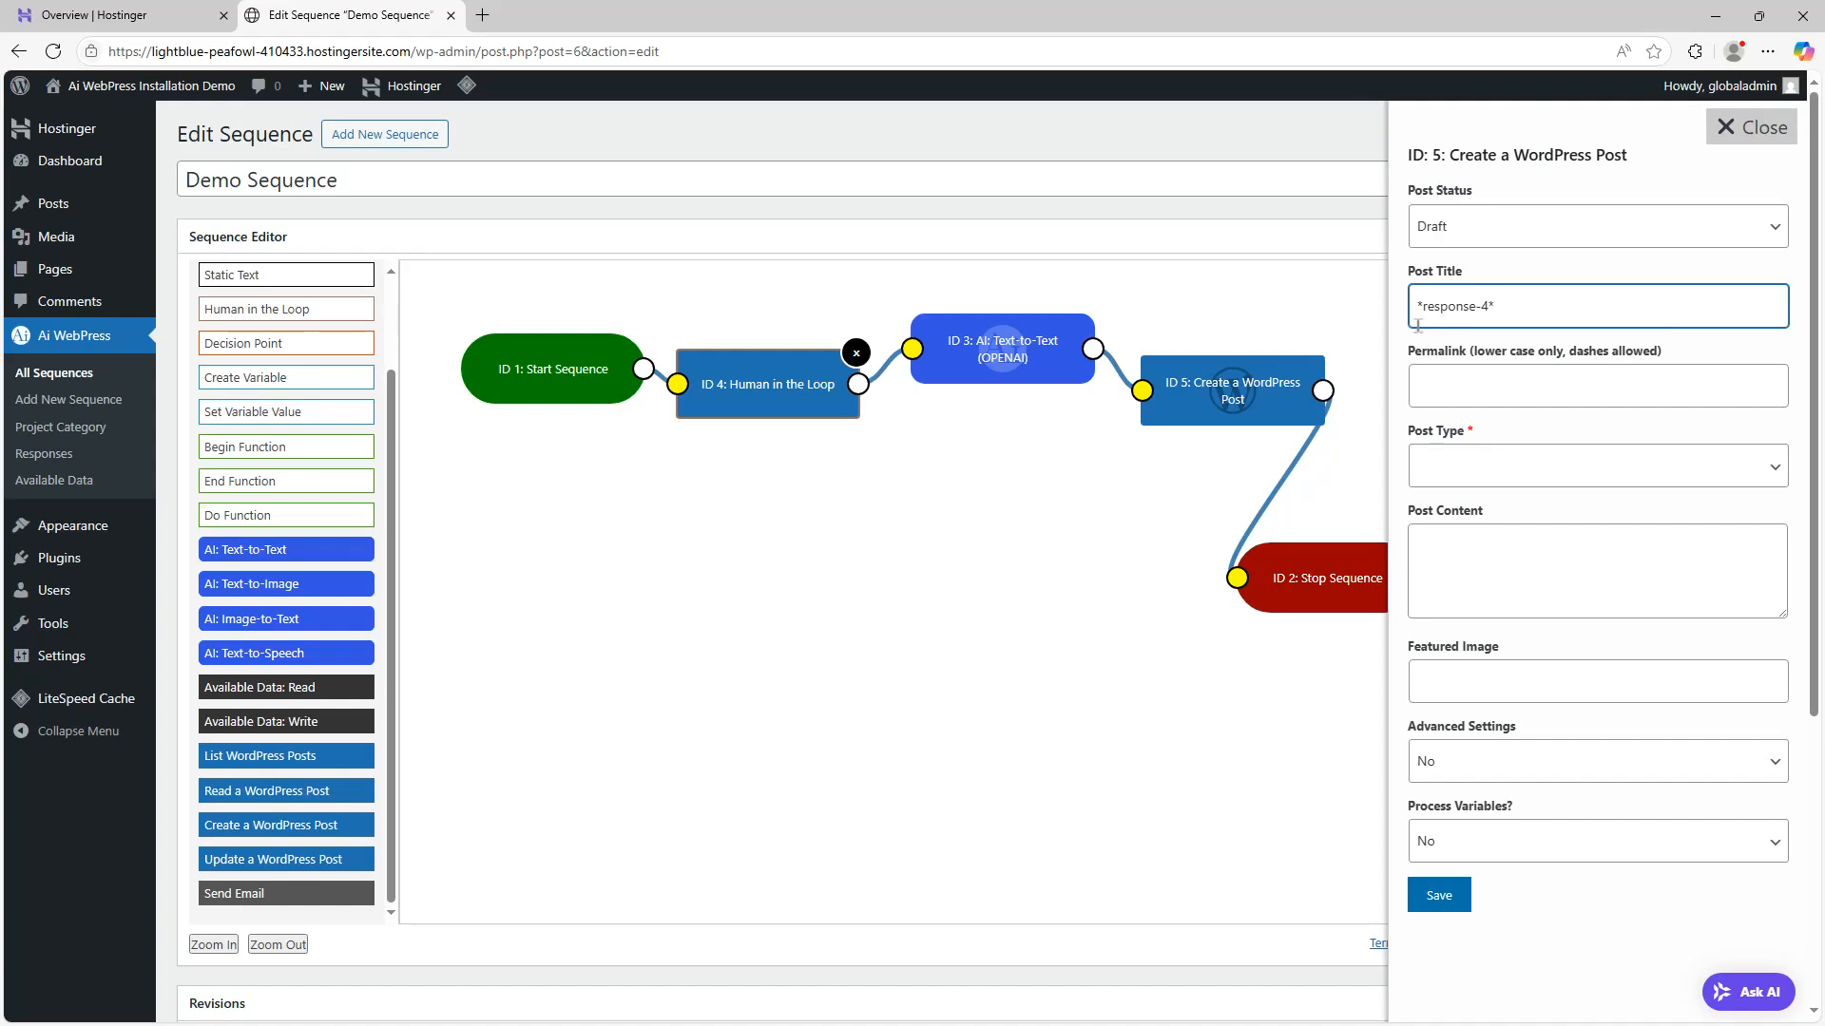
Set the node's post type to post and its post content to *response-3*
click(1490, 483)
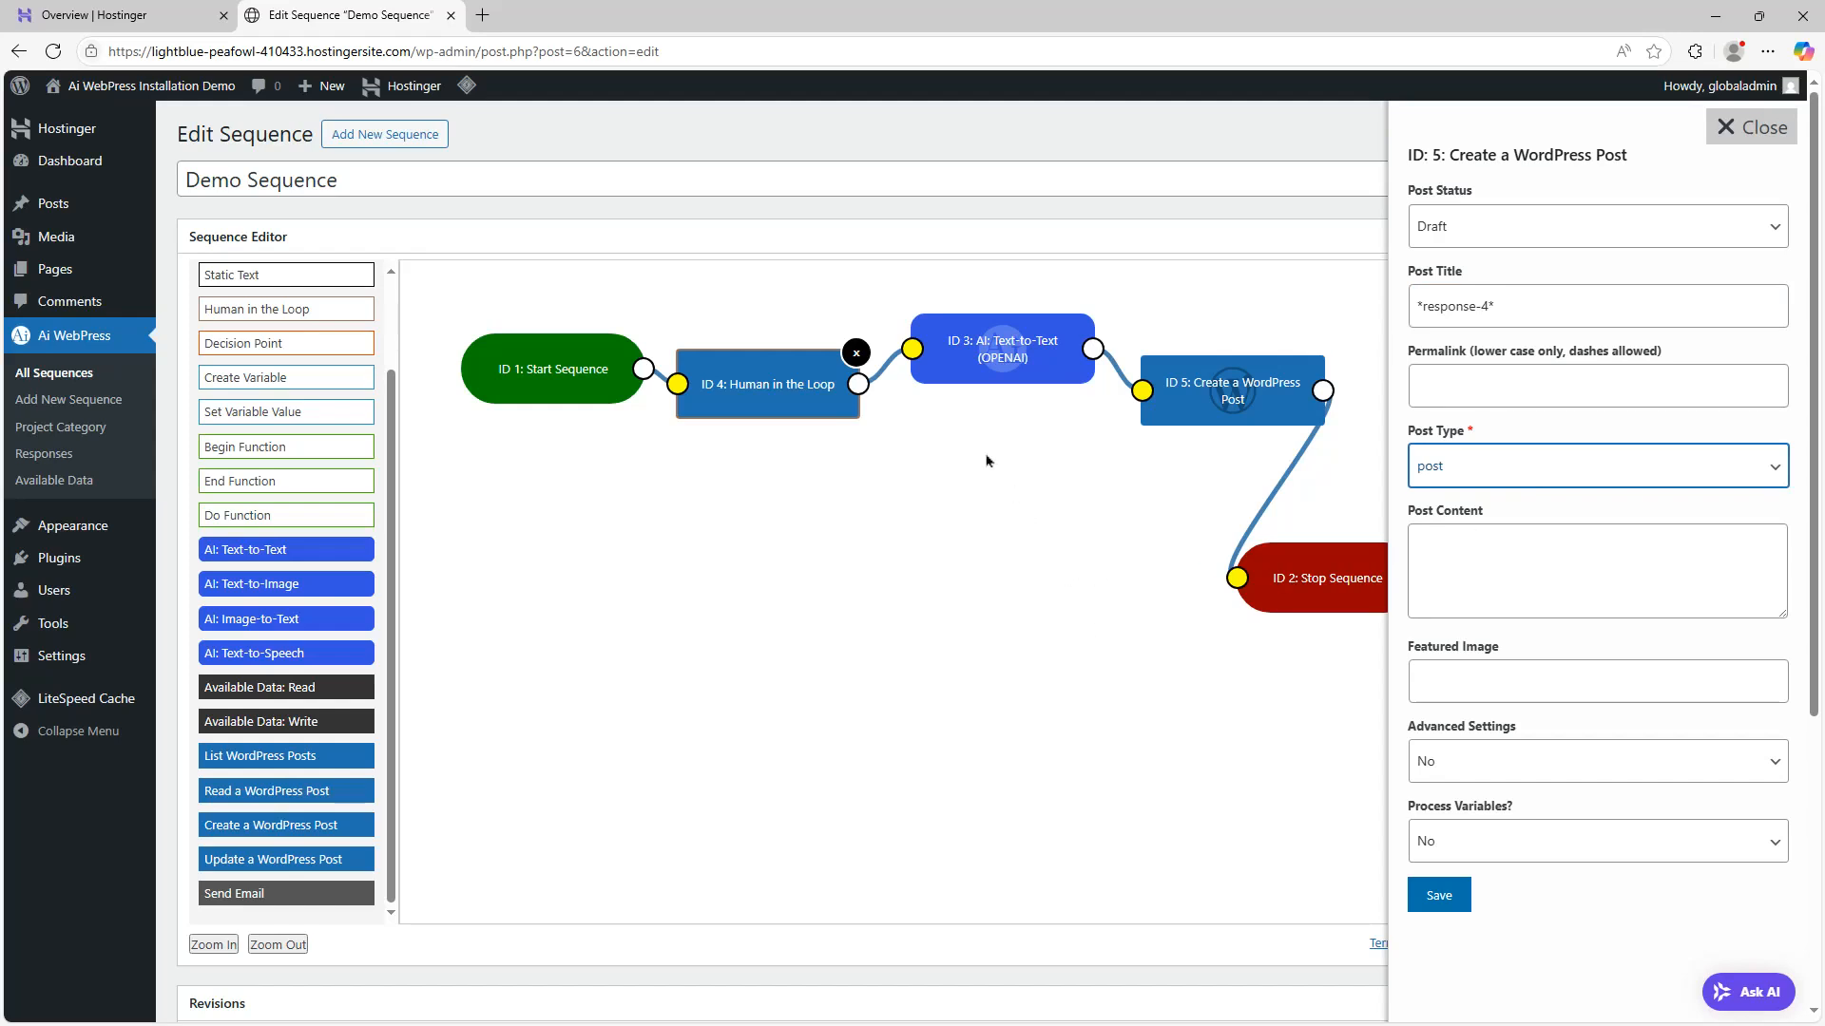
click(1544, 599)
text(*response-3*)
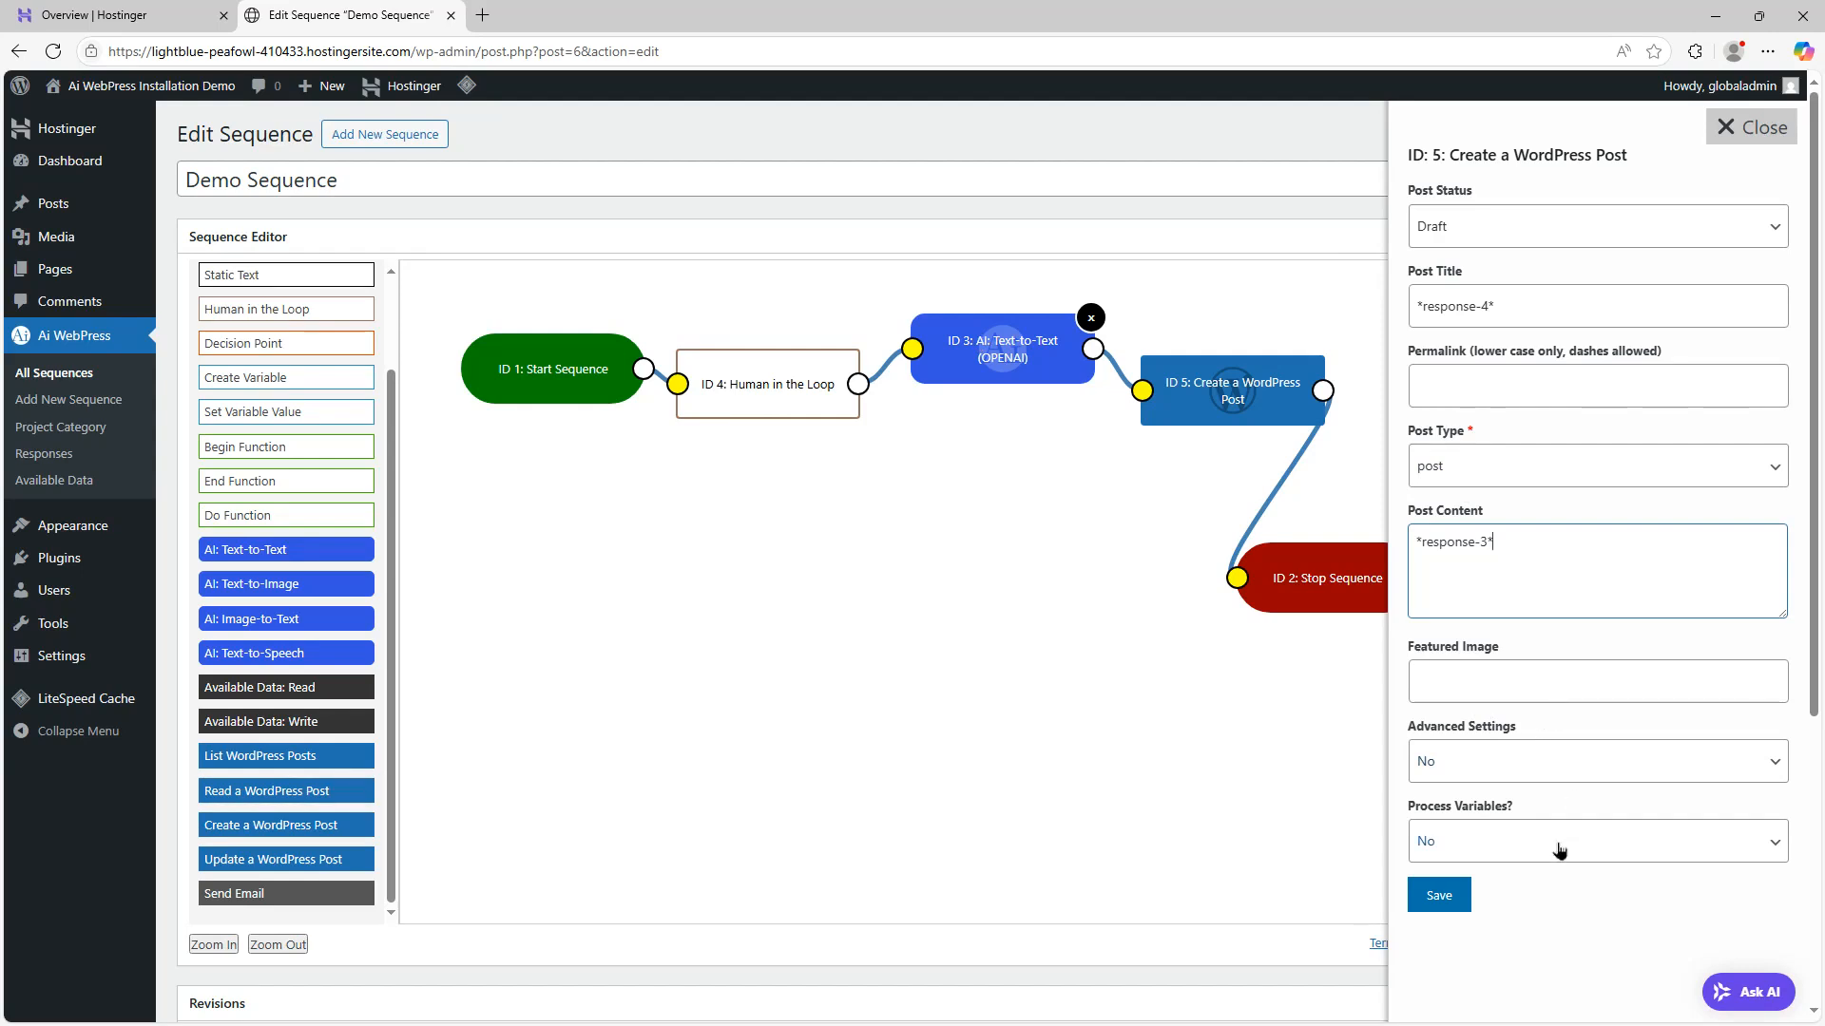
Set Process Variables to Yes, save the node settings and update the sequence
click(1598, 861)
click(1554, 919)
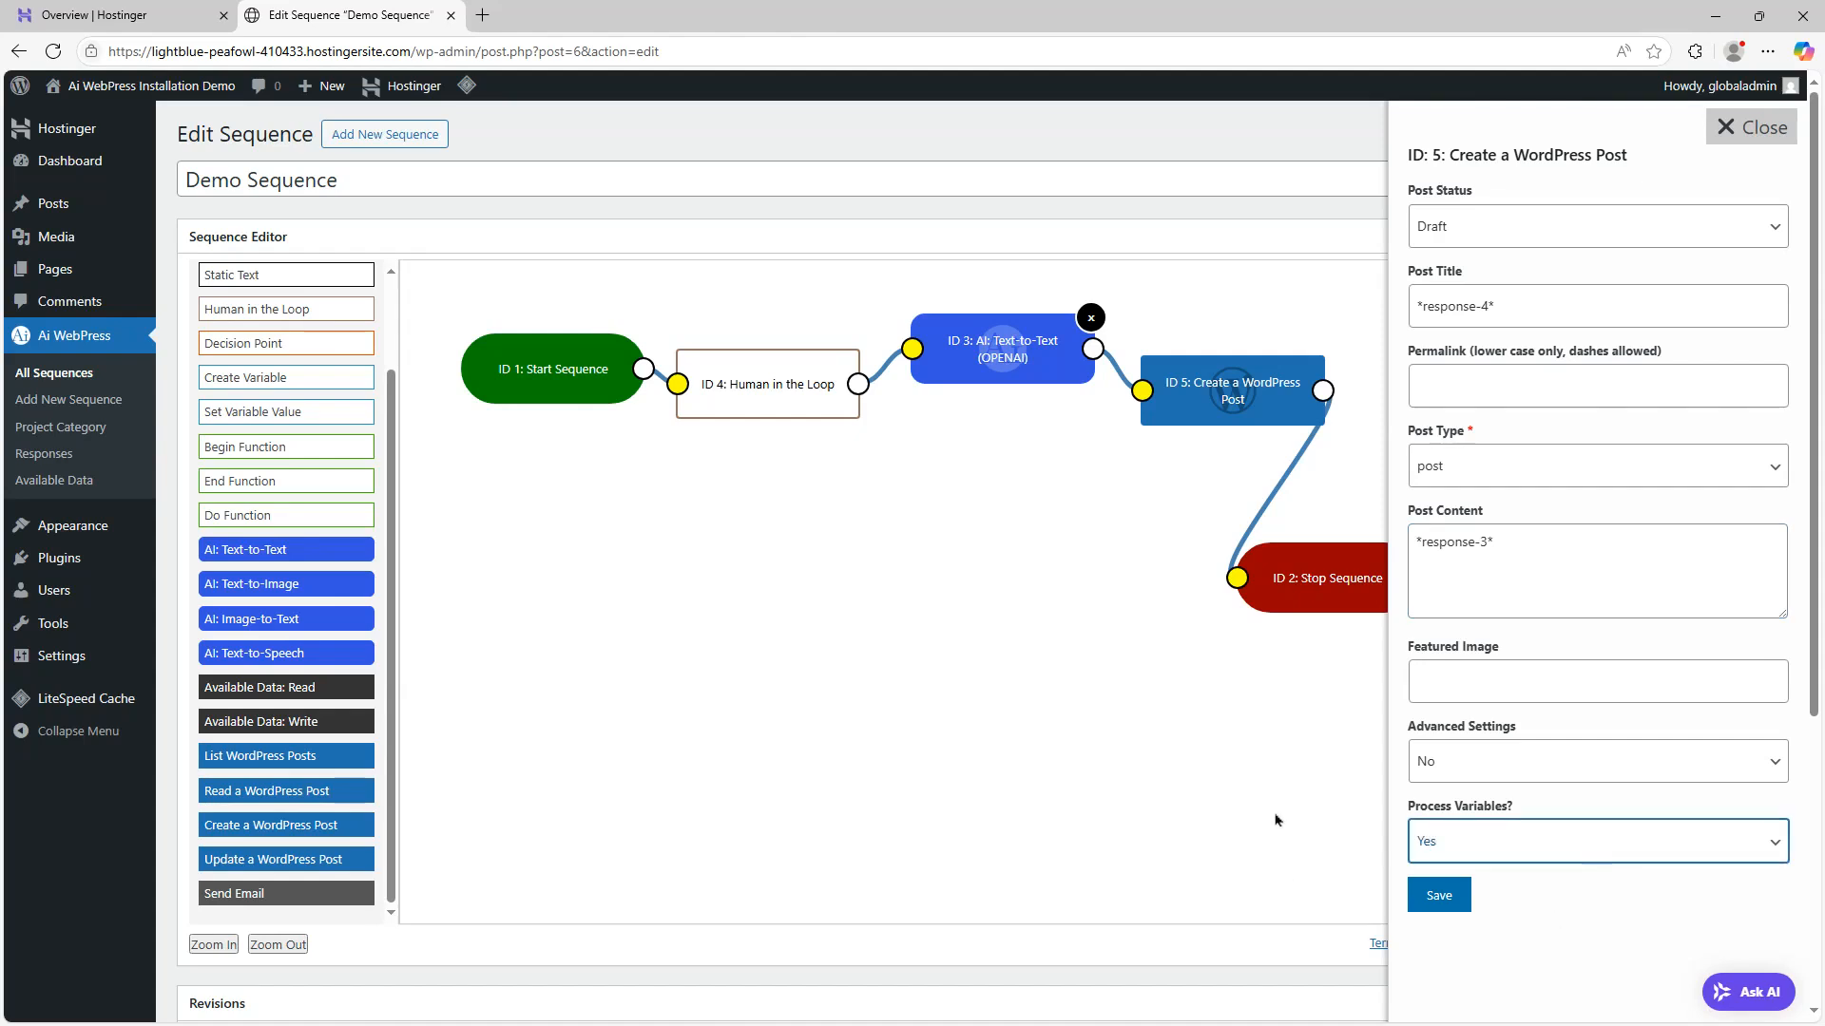
click(1450, 905)
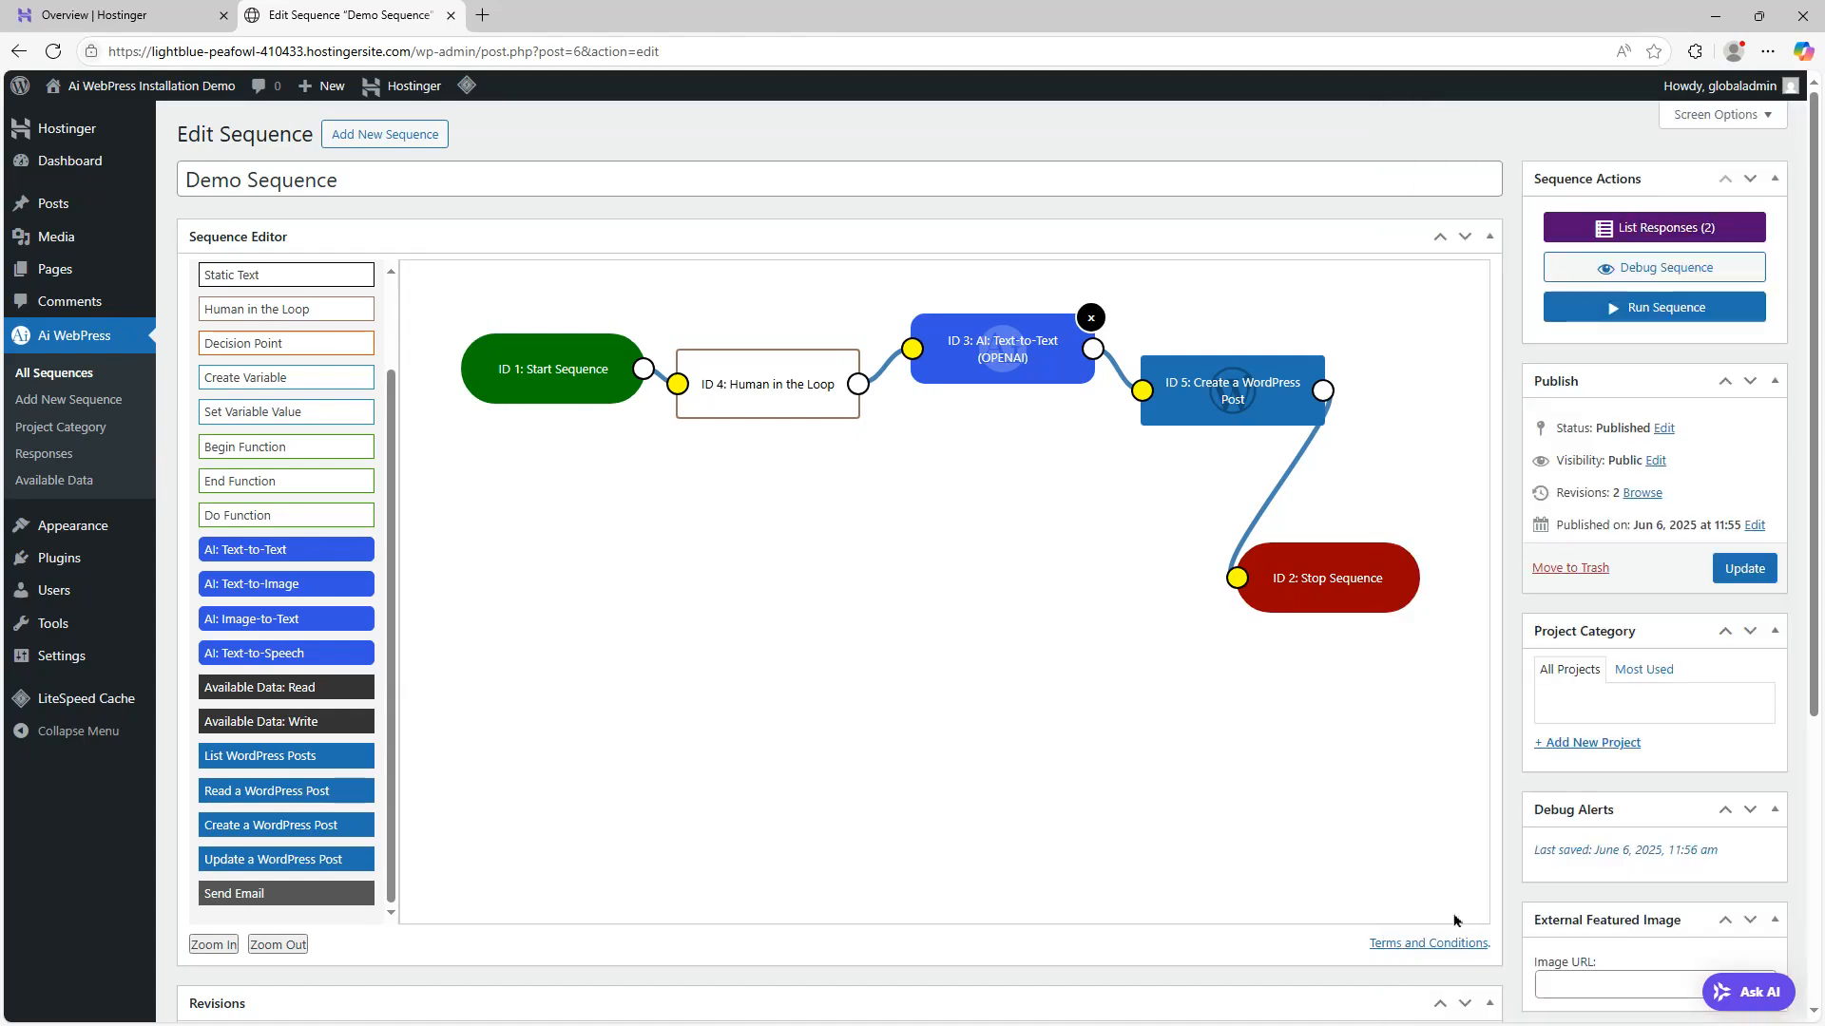
click(1744, 569)
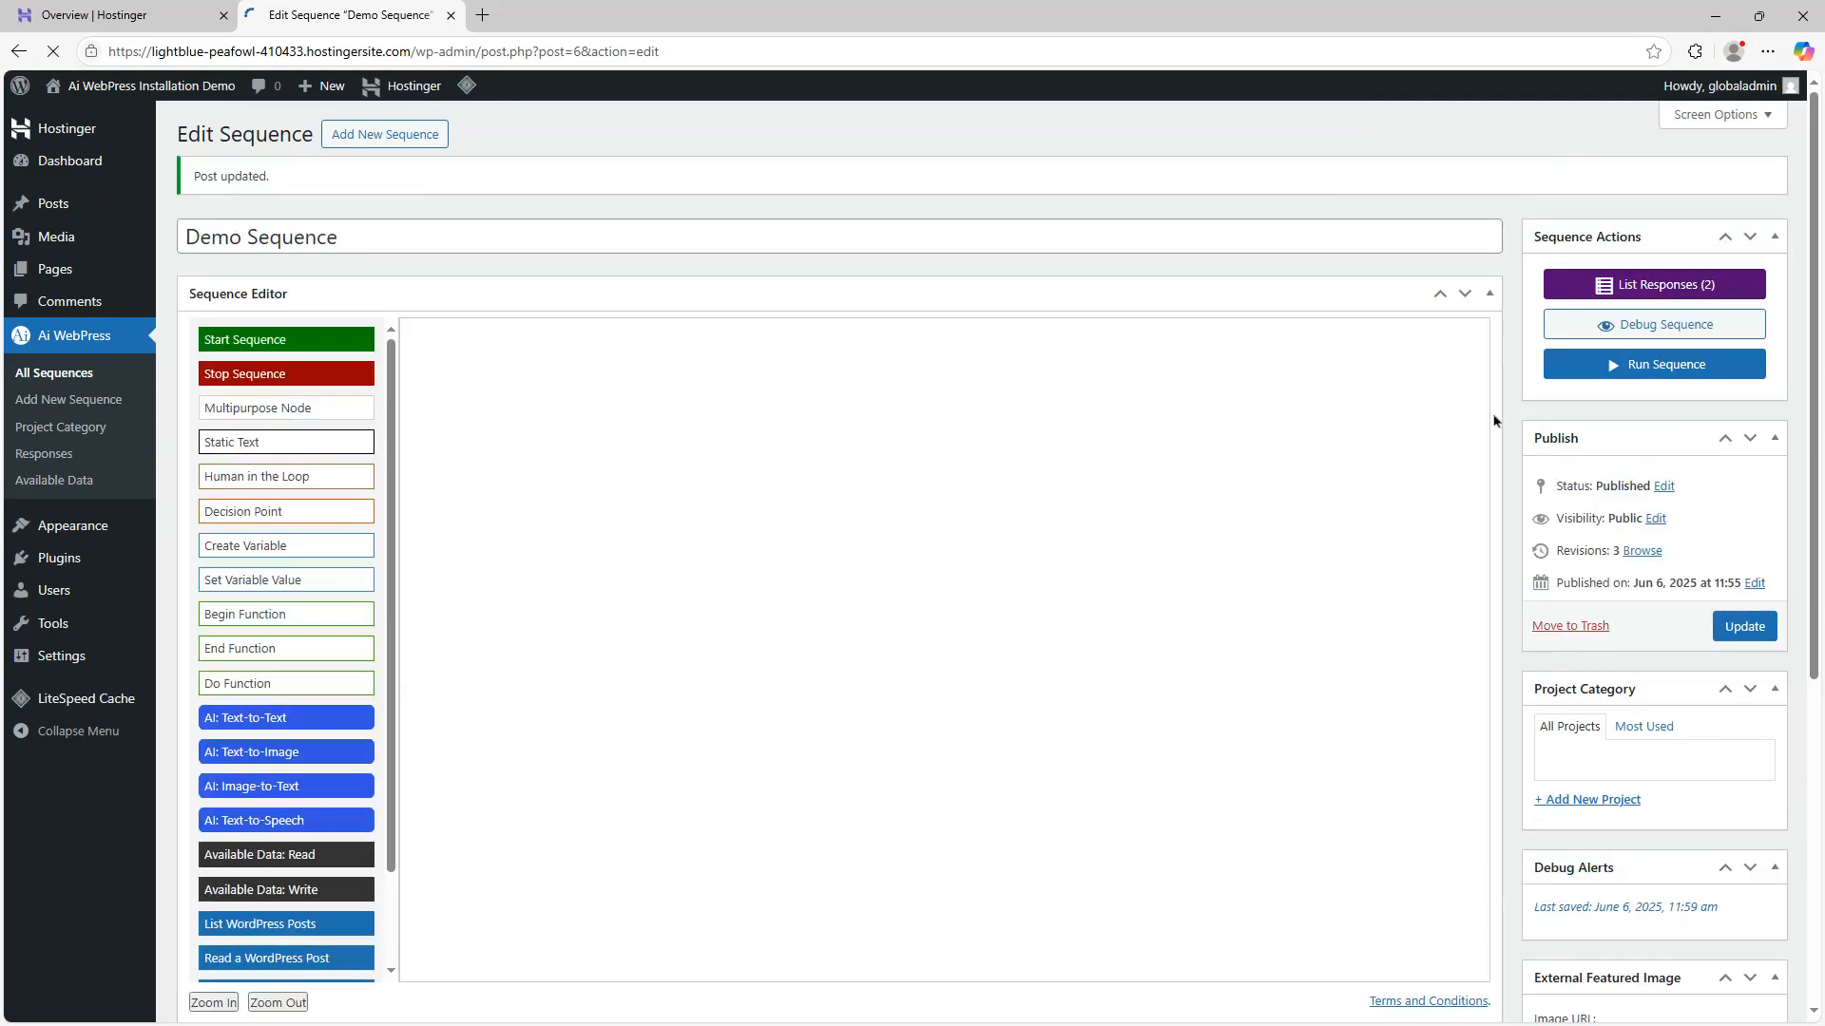
Run the sequence and answer the question with "write a blog post about tire wear in electric cars"
click(1658, 367)
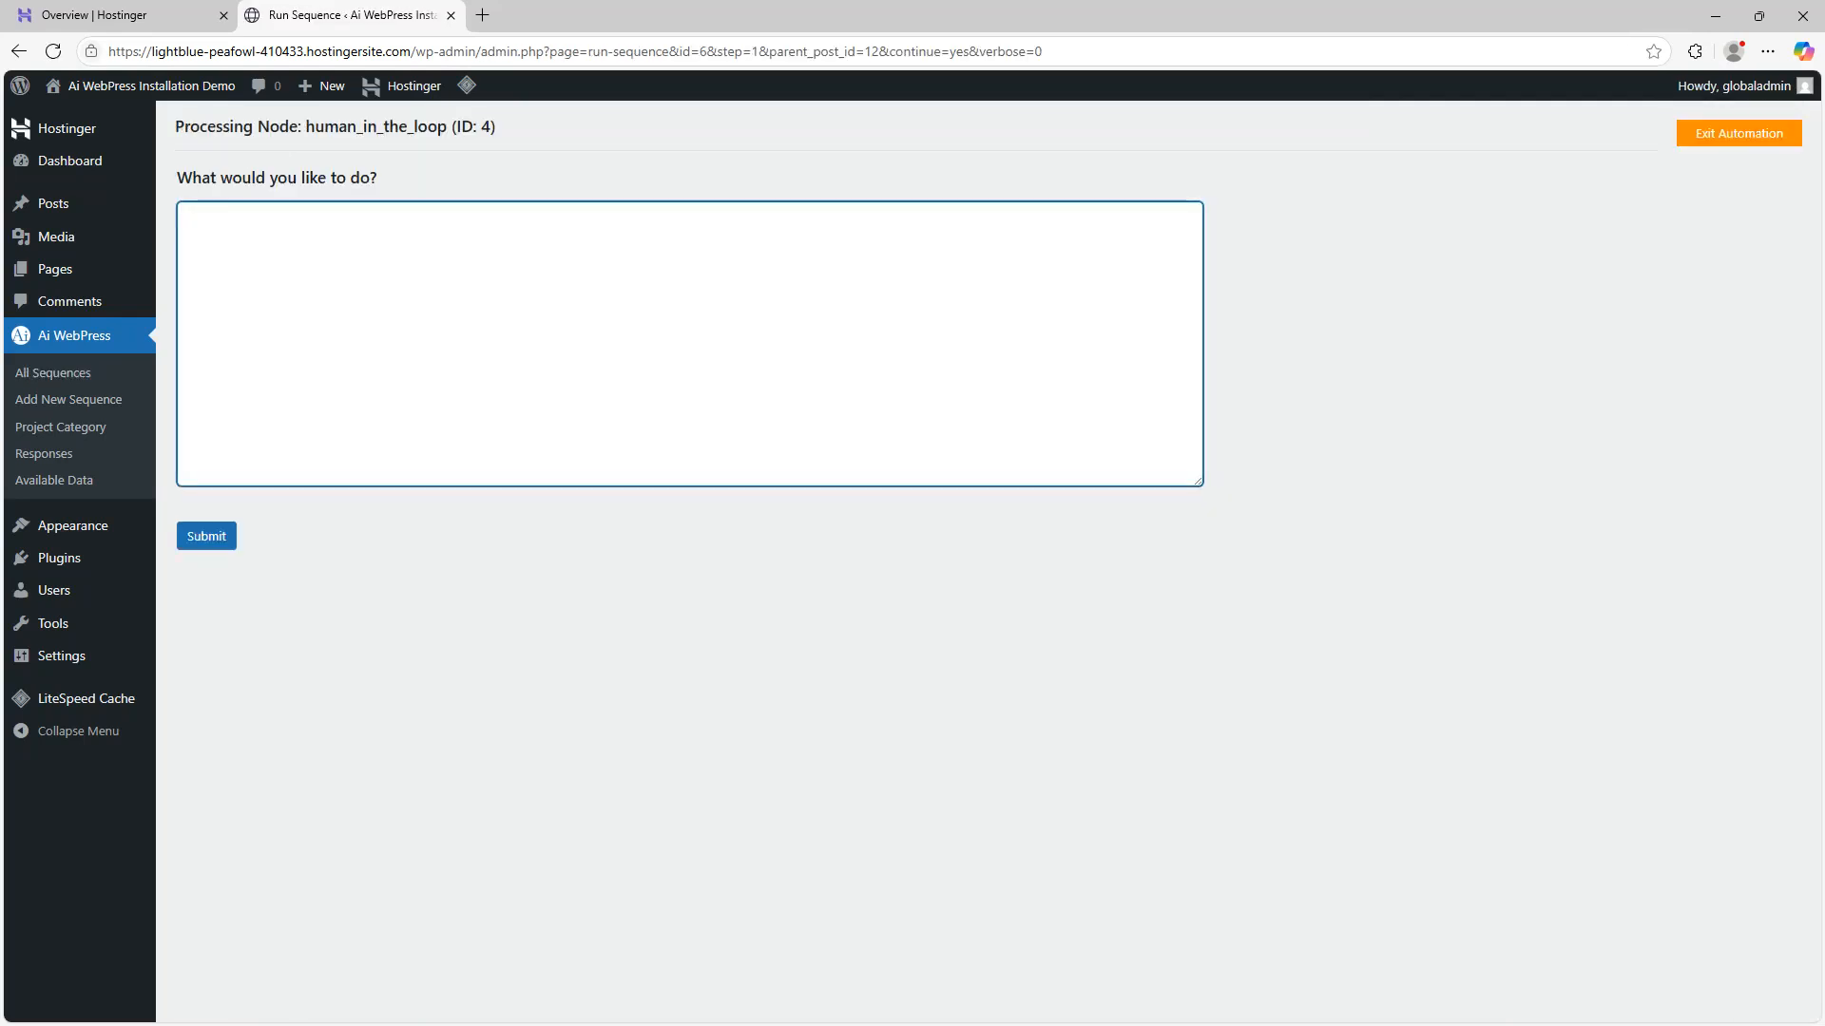
text(write a blog post about tire wear in)
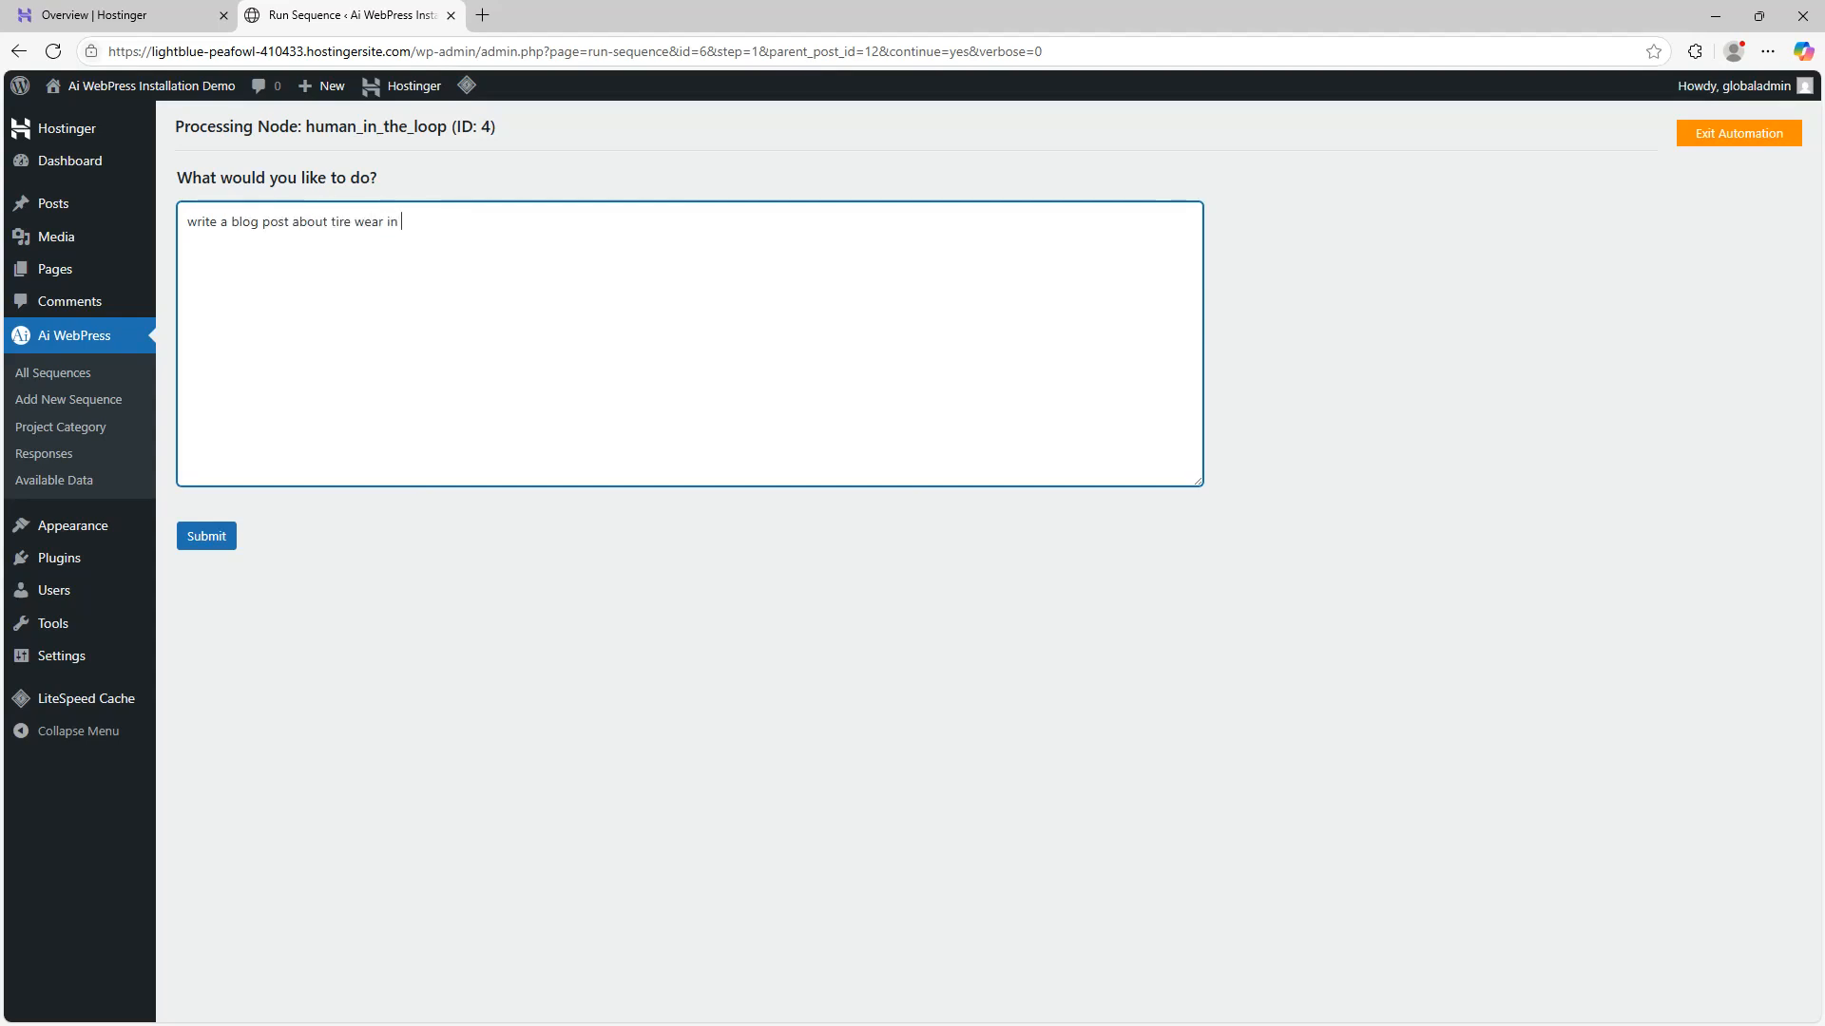
text( electric)
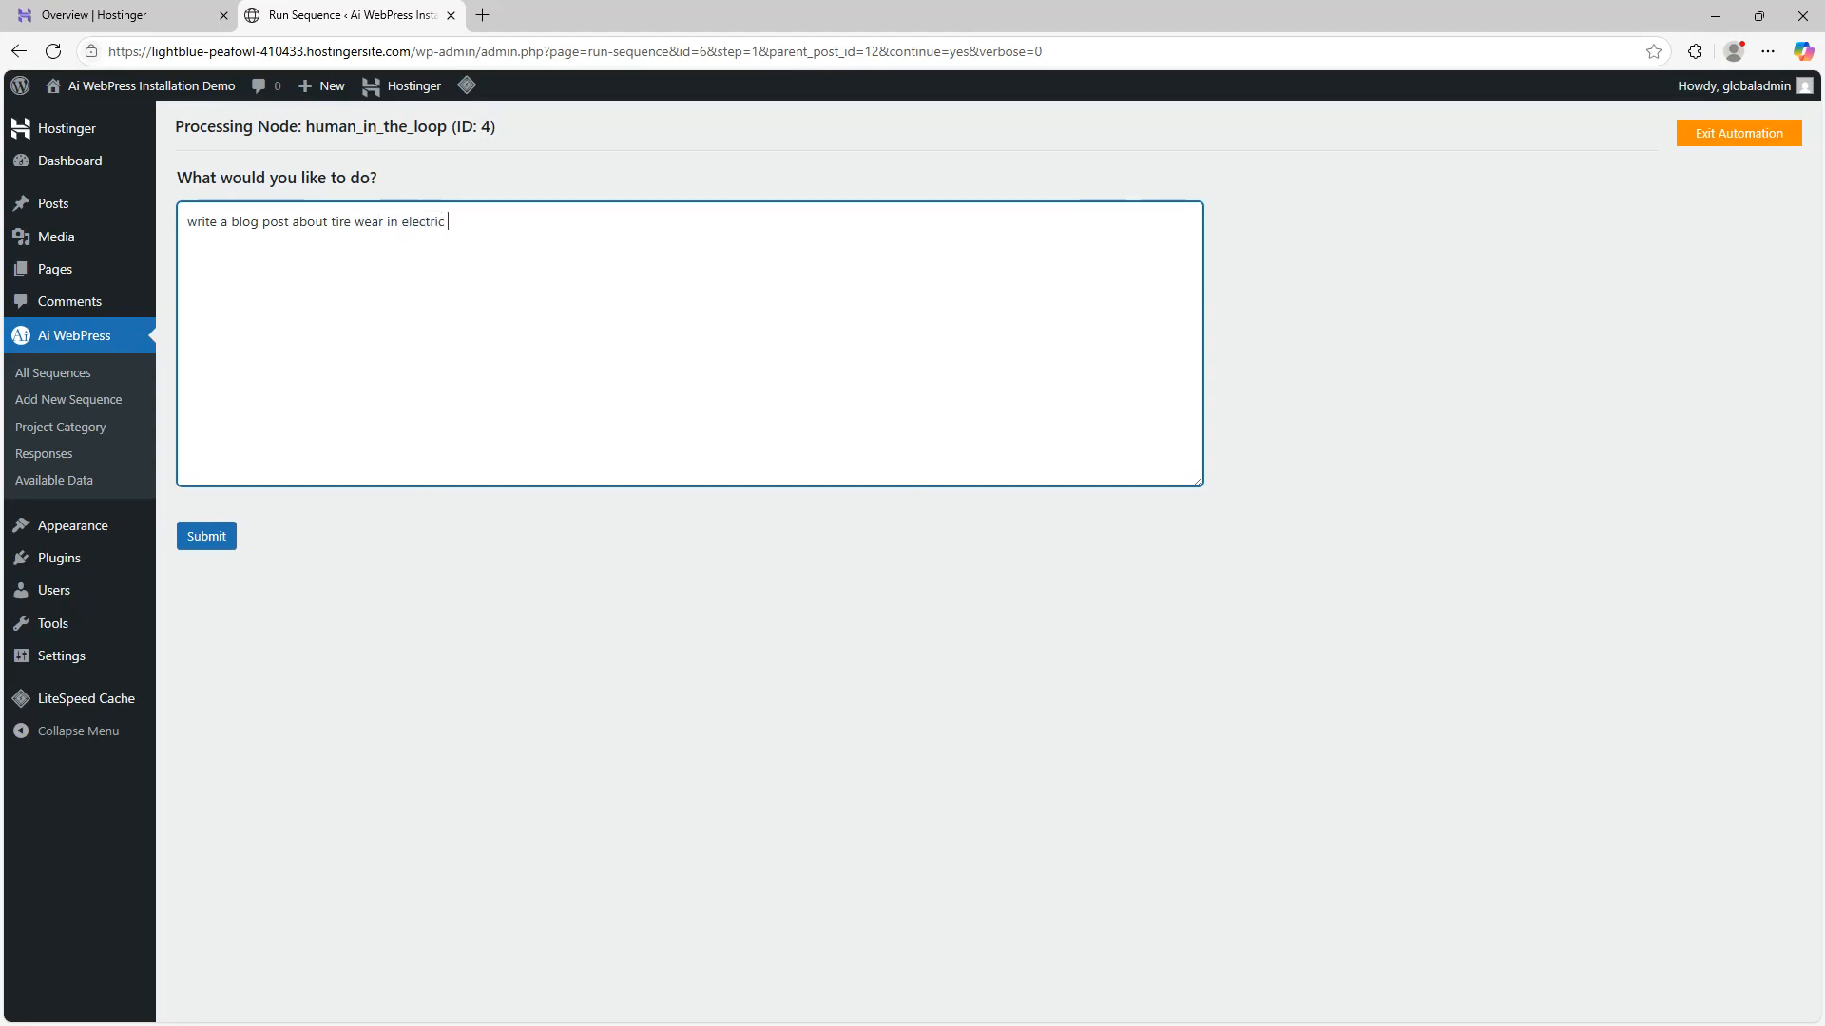
text( cars)
click(206, 536)
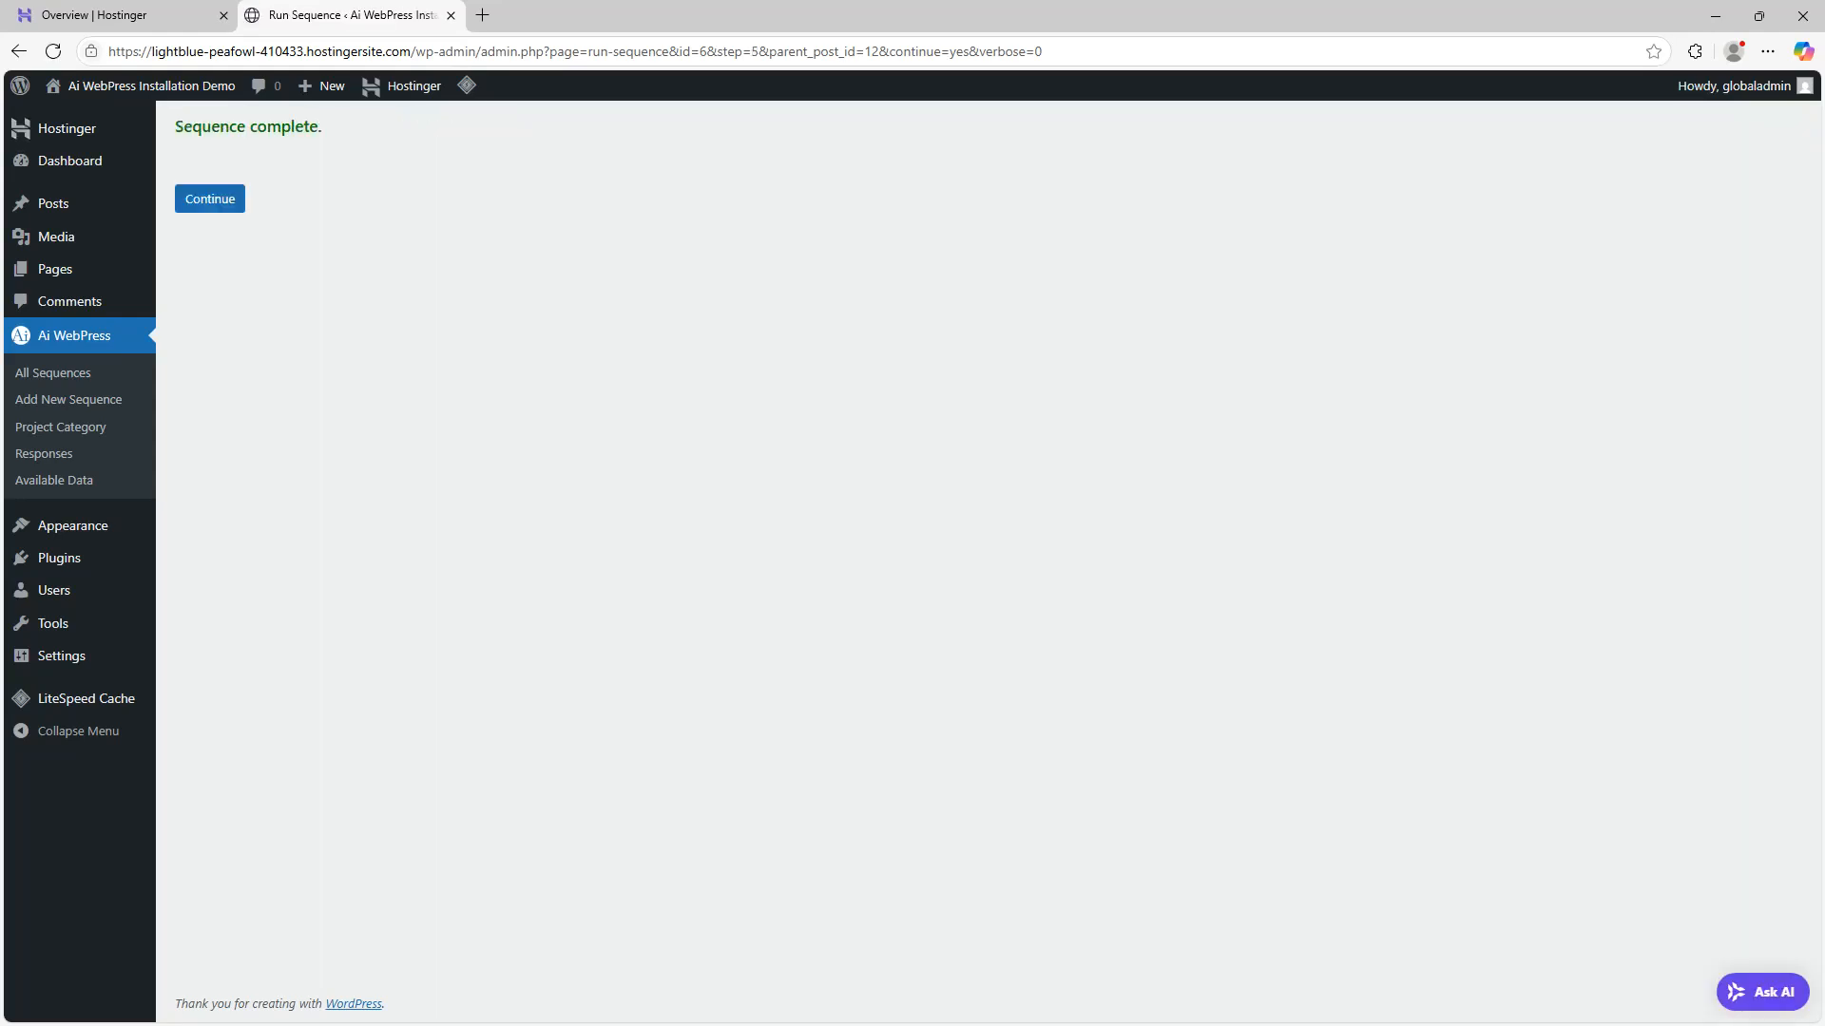
Continue to the sequence's responses and review the output of each node
click(212, 199)
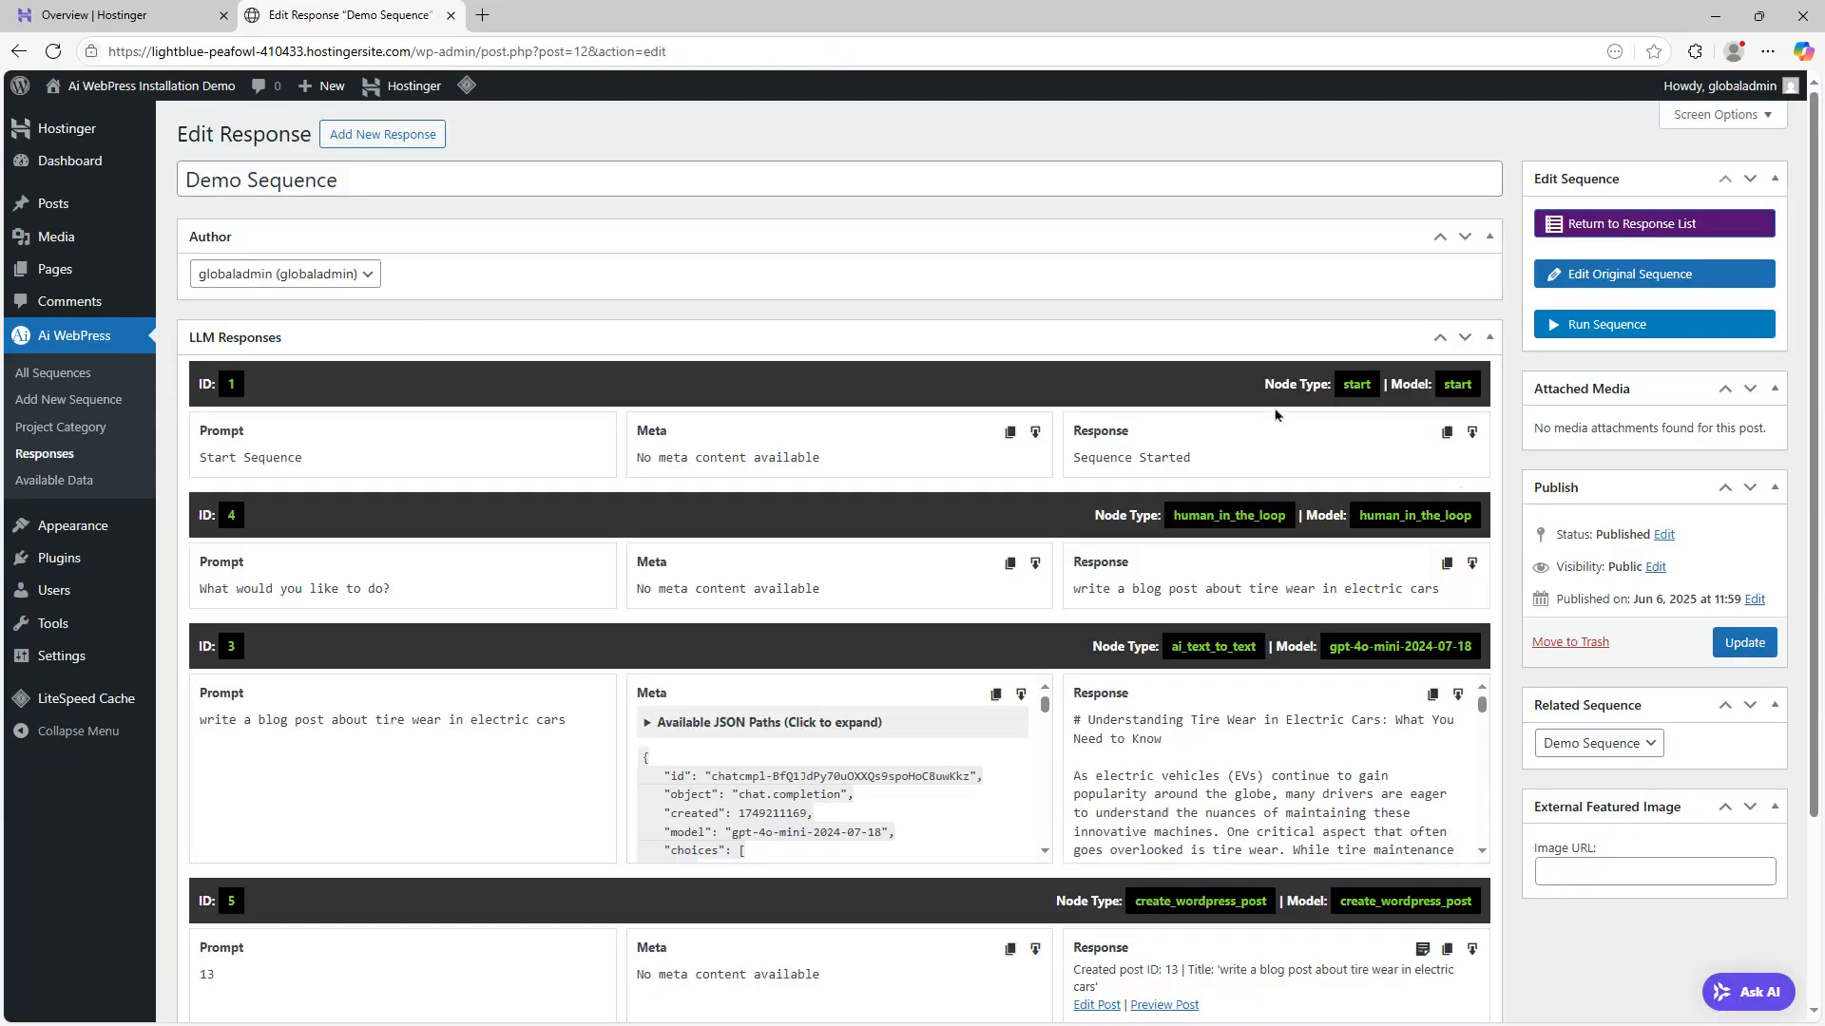
scroll(1324, 513, down, 5)
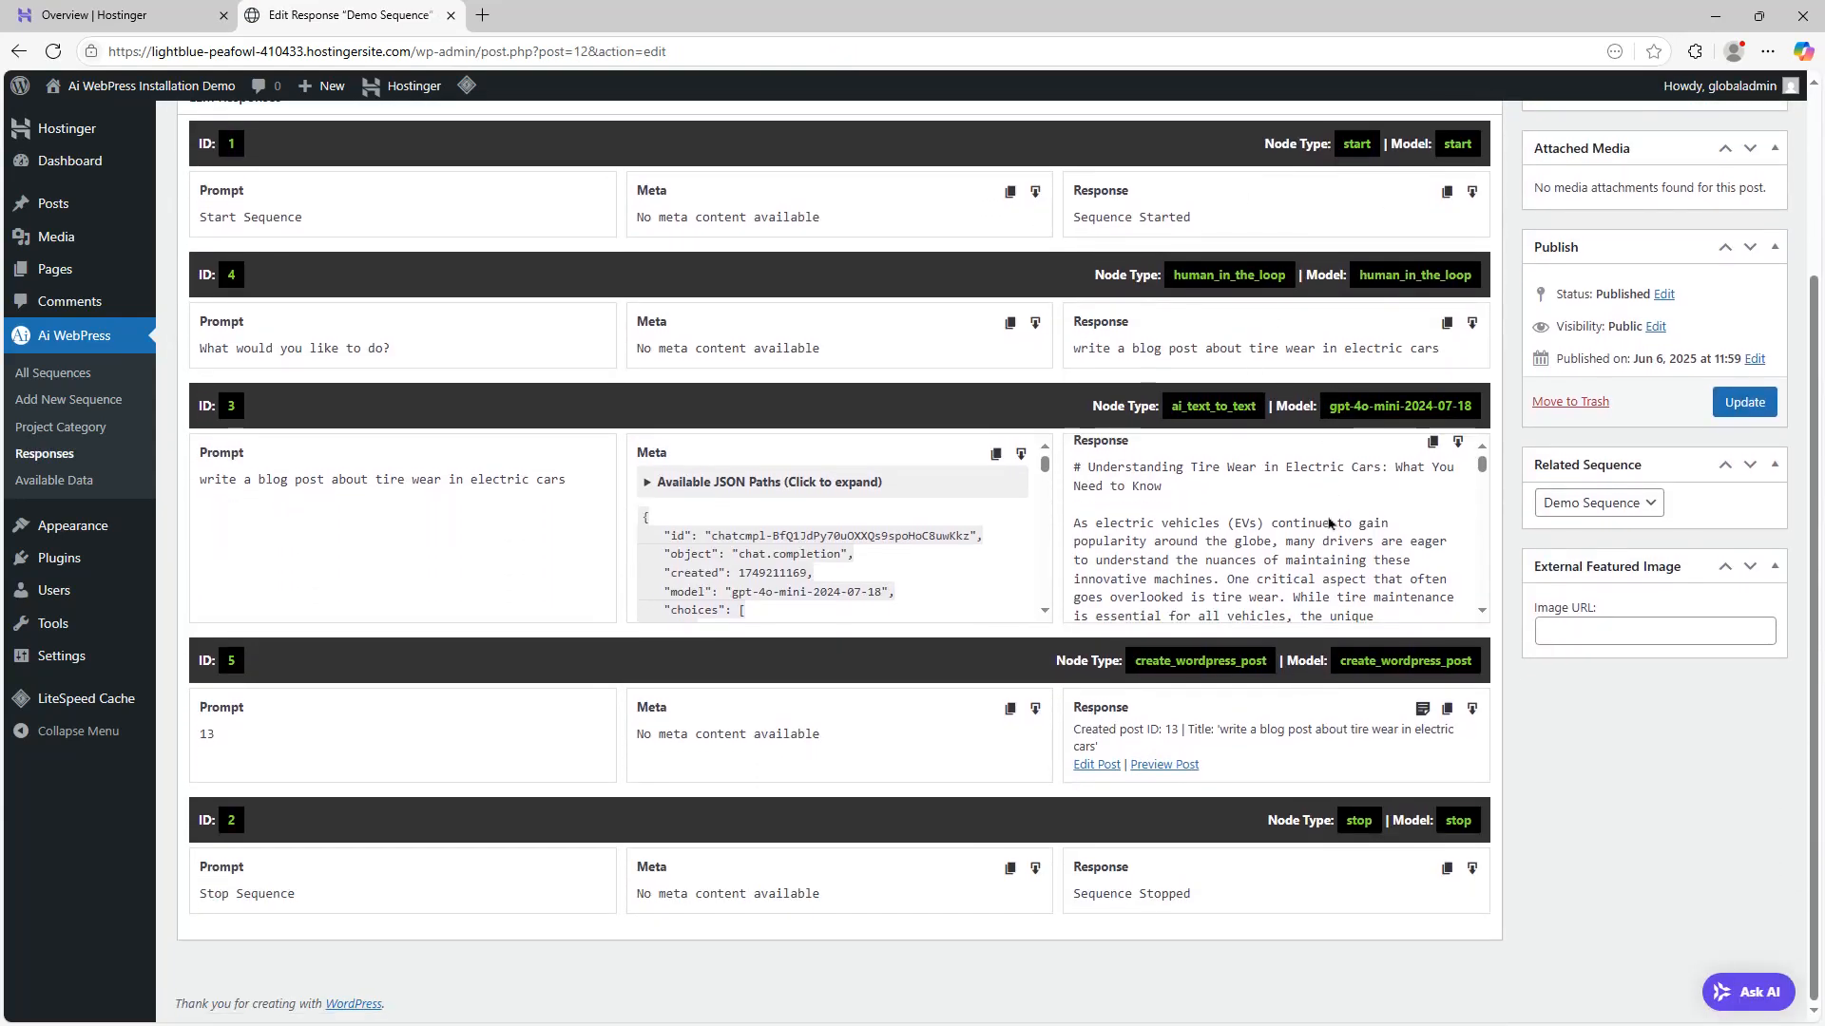
scroll(1324, 513, down, 6)
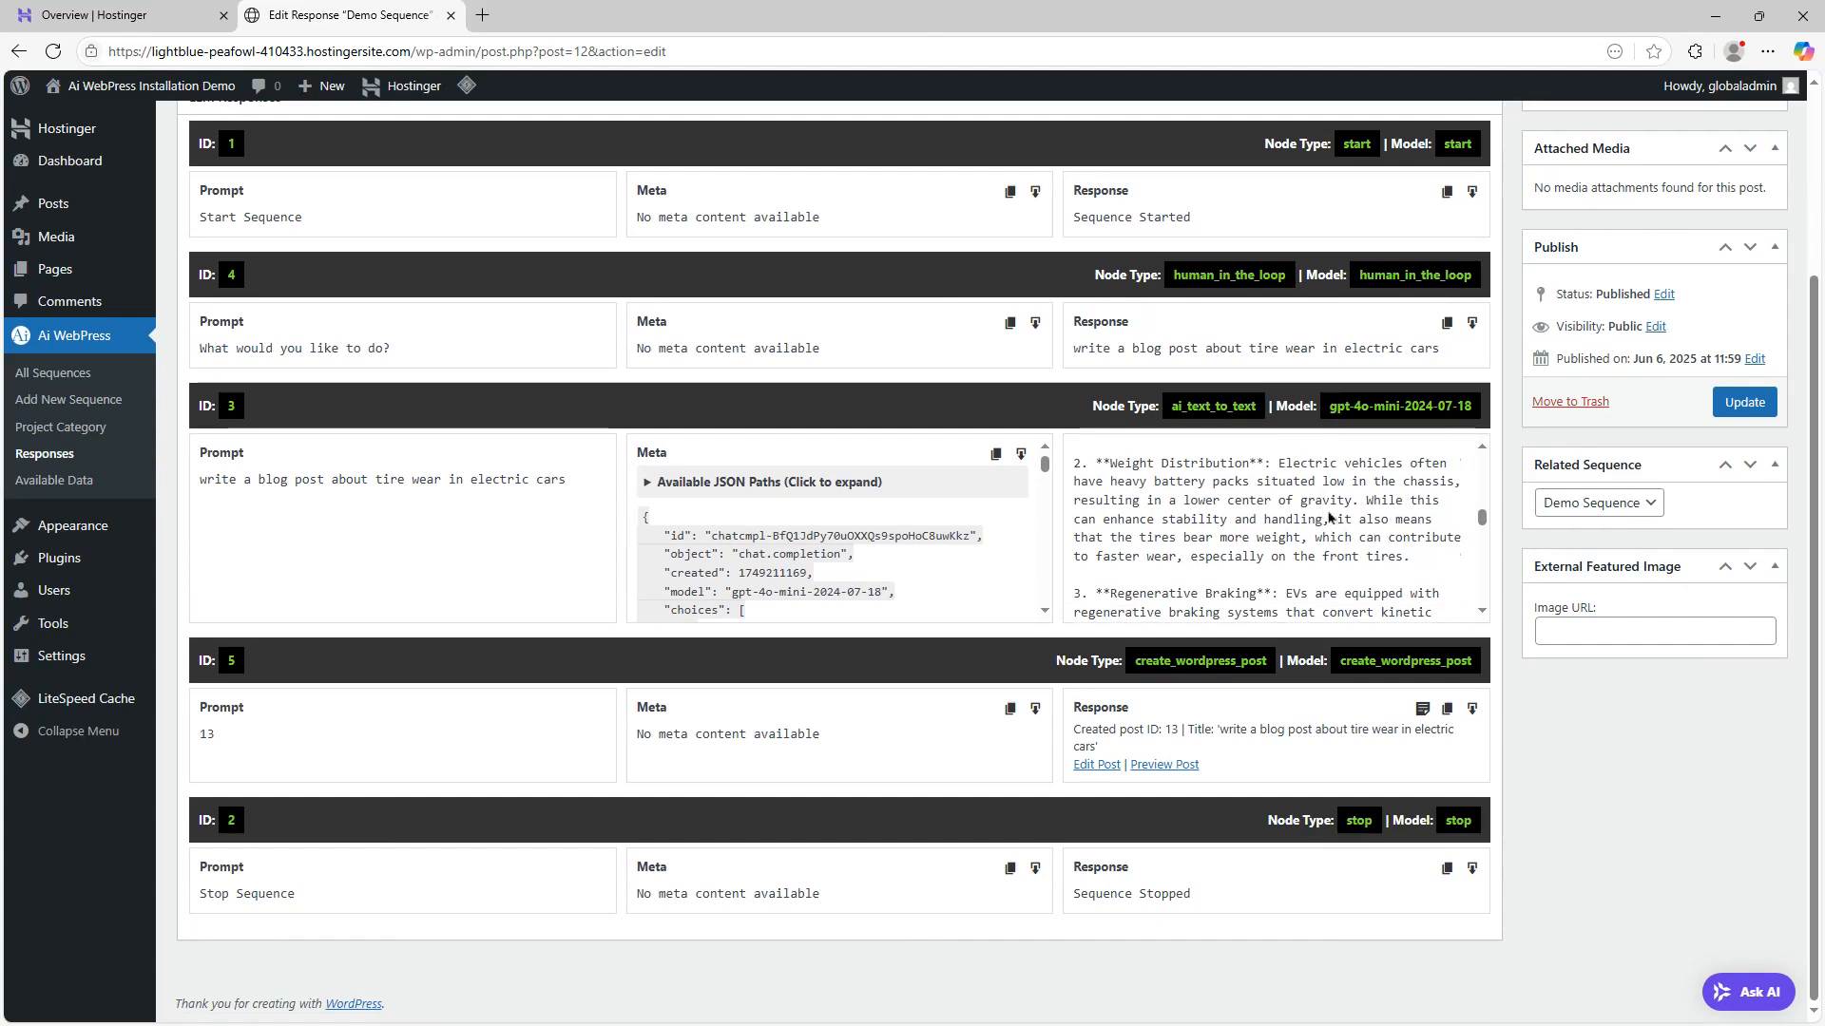
scroll(969, 518, down, 6)
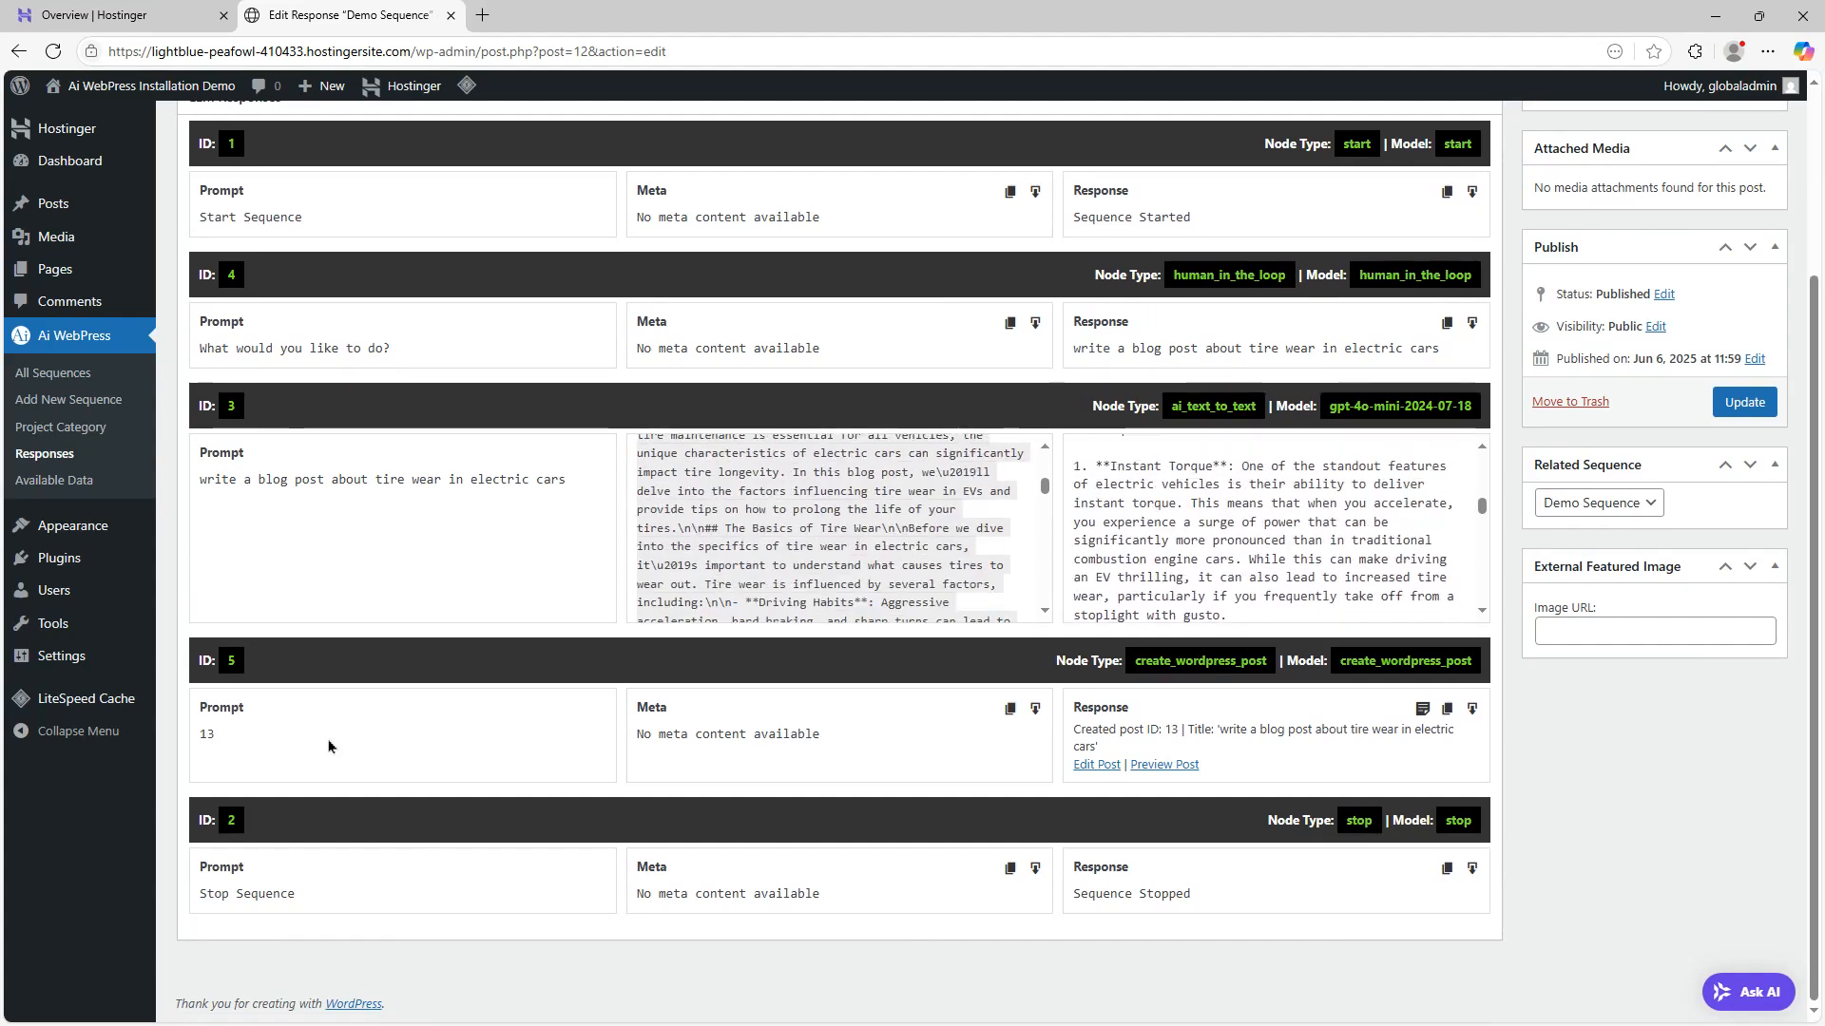
Open the created post in the editor and examine its title and content
click(1094, 768)
scroll(953, 473, down, 15)
scroll(953, 472, up, 5)
scroll(953, 472, up, 12)
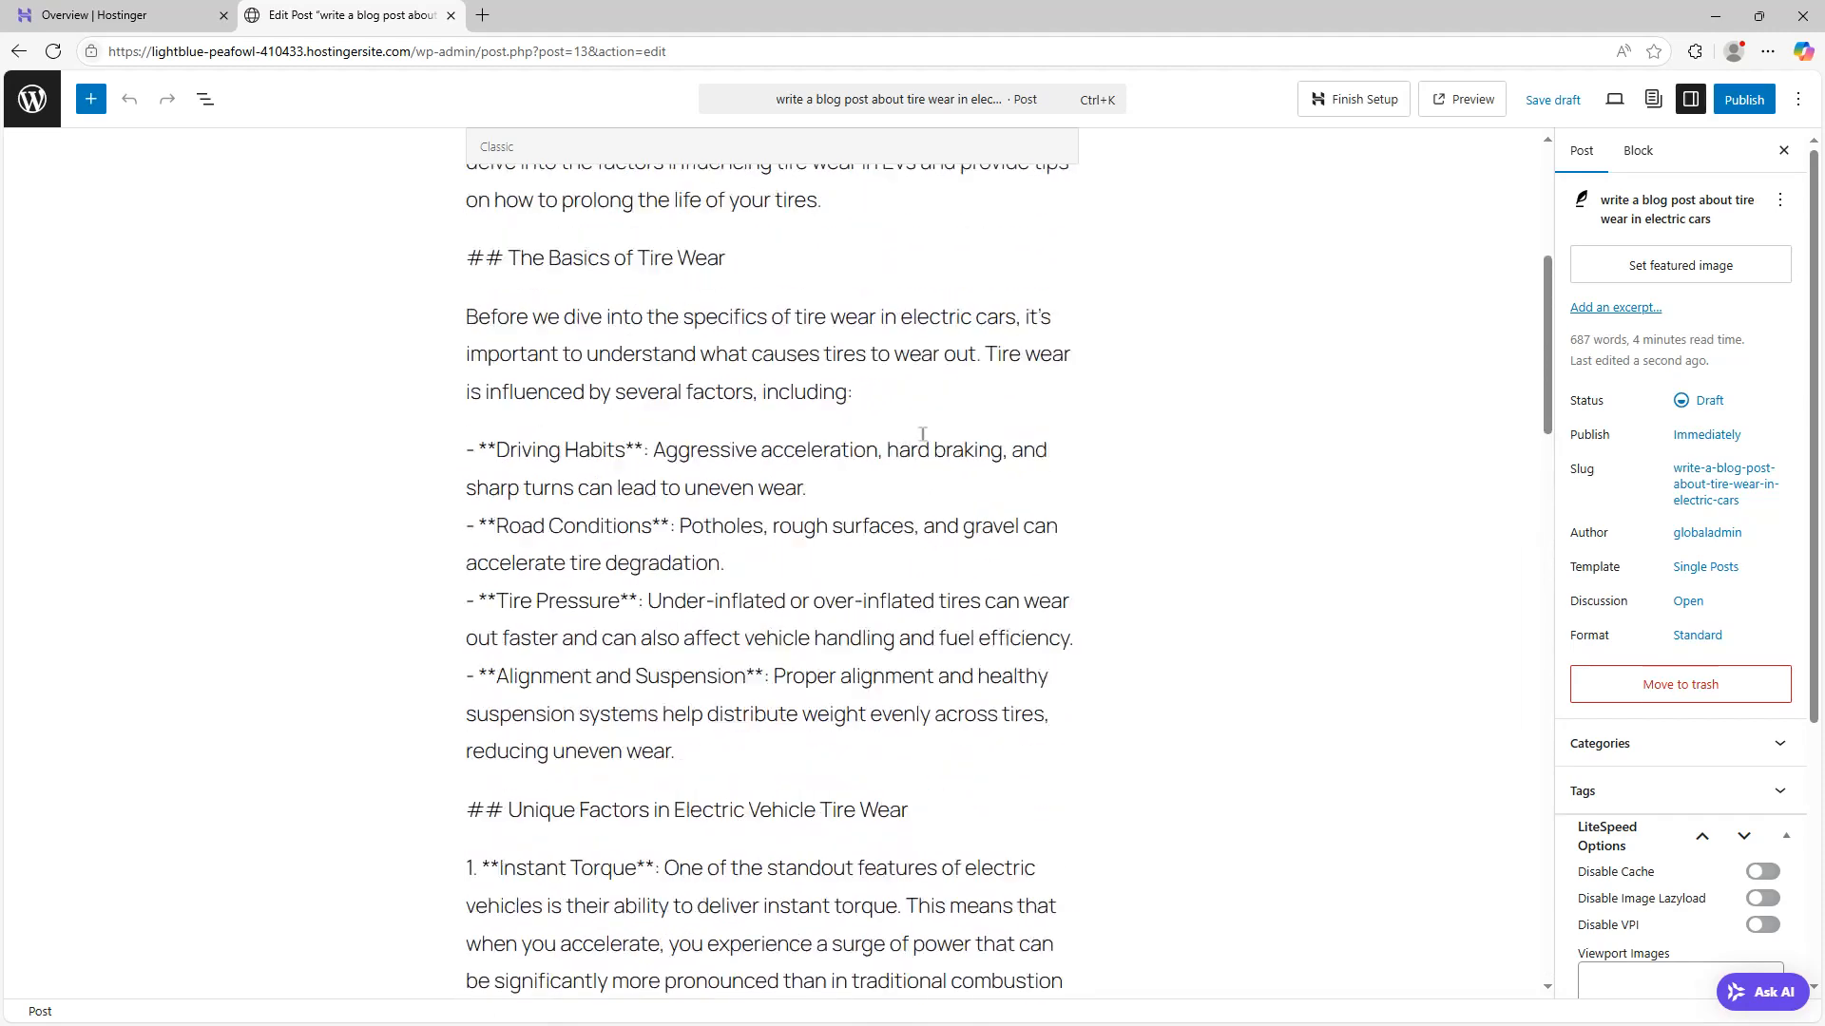
scroll(921, 435, up, 2)
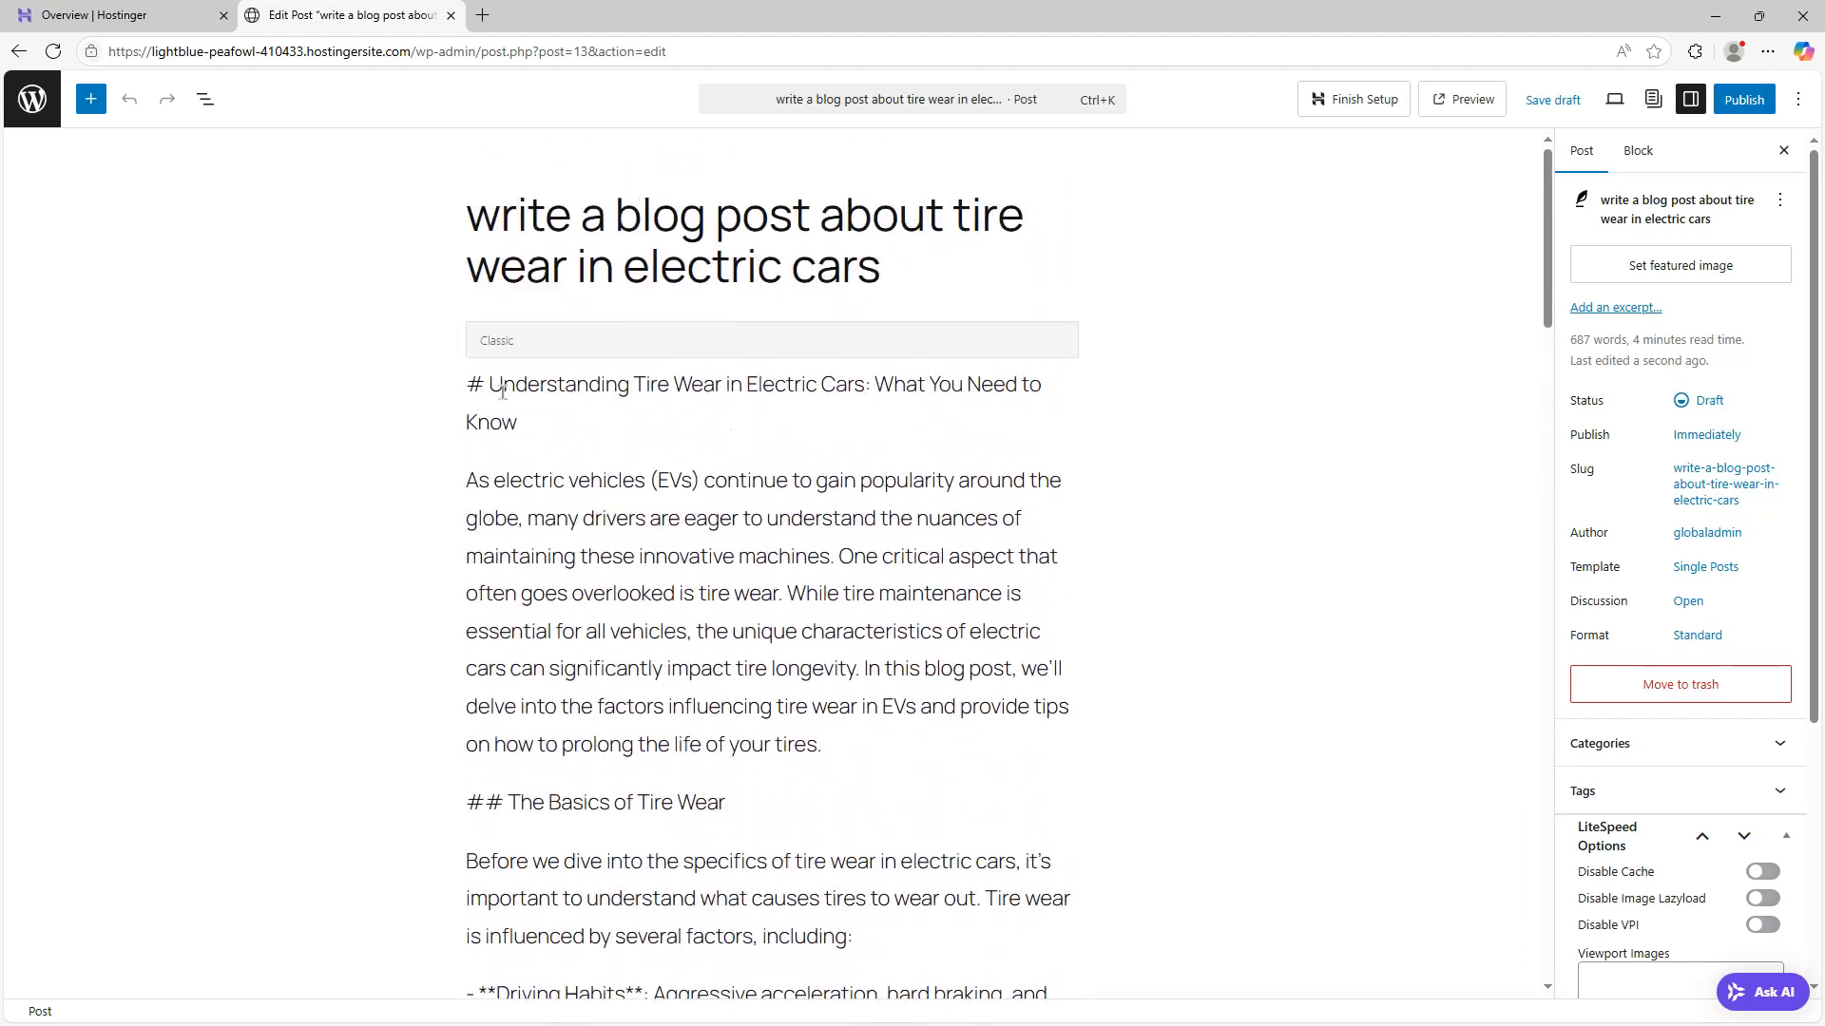
click(491, 386)
drag(490, 384, 466, 383)
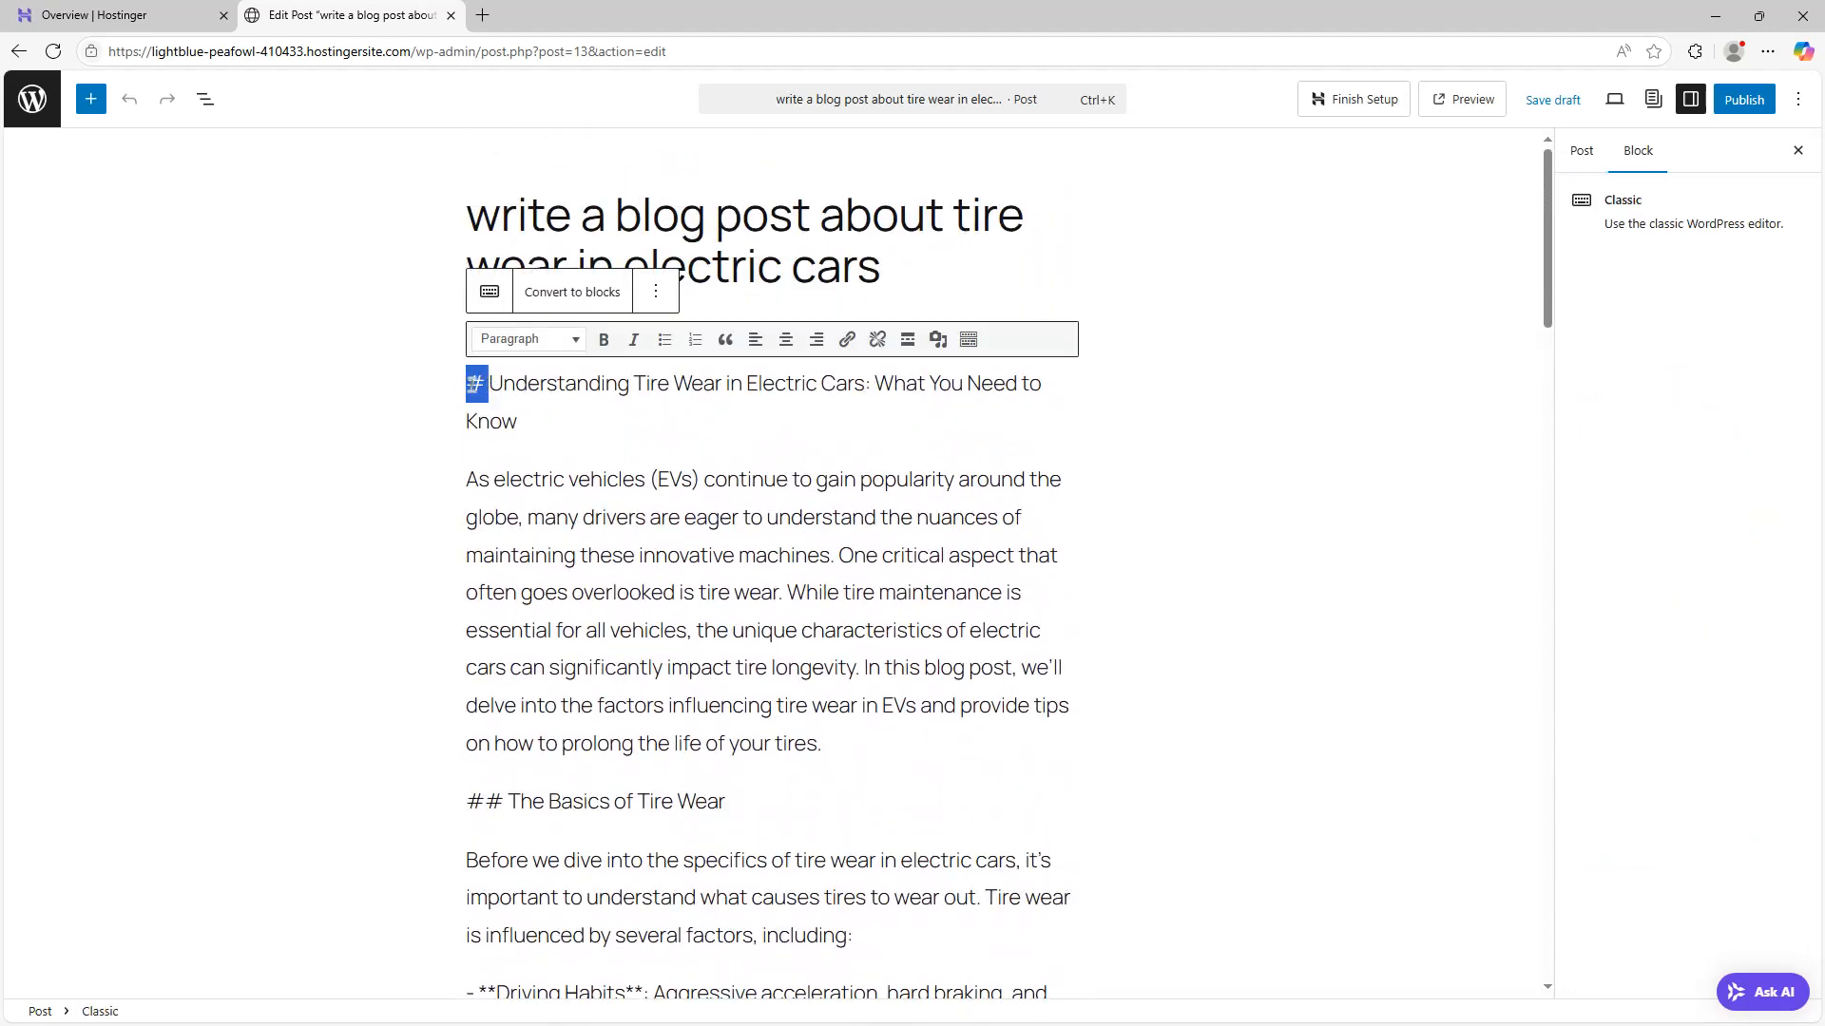
click(634, 474)
double_click(611, 213)
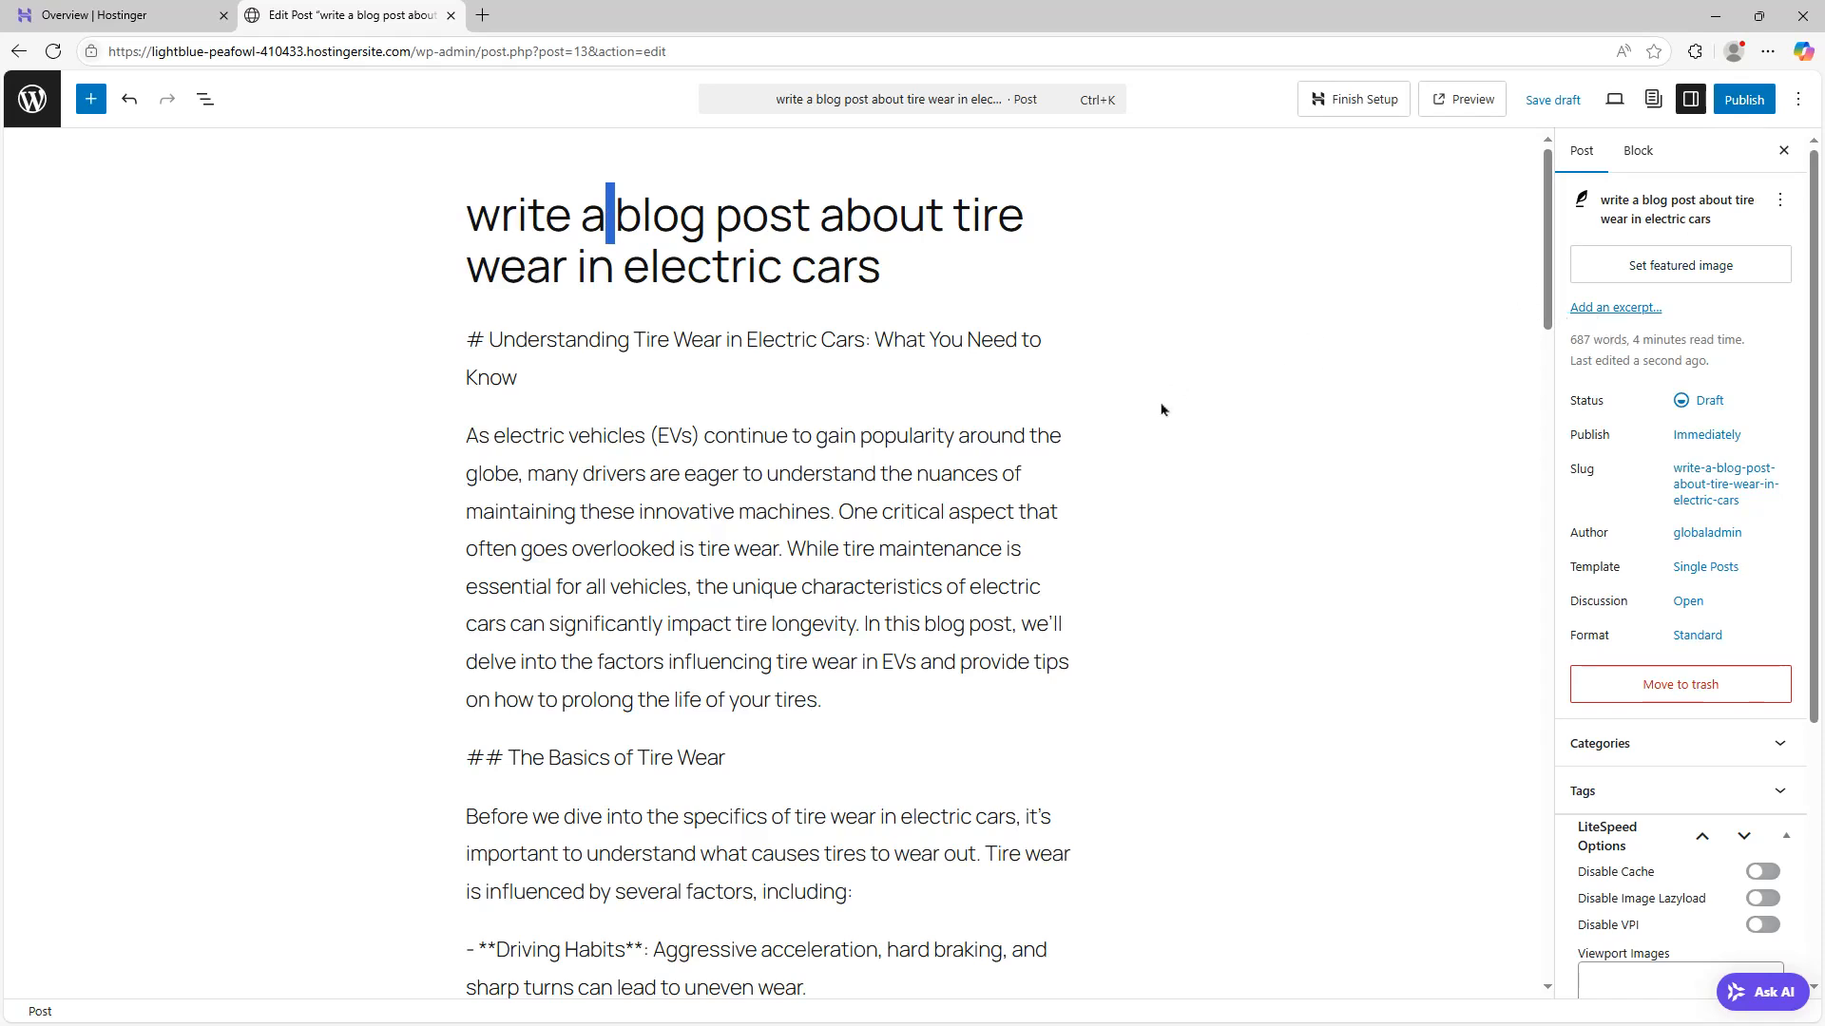
Preview the generated post, then return to the Ai WebPress sequences list
click(1462, 100)
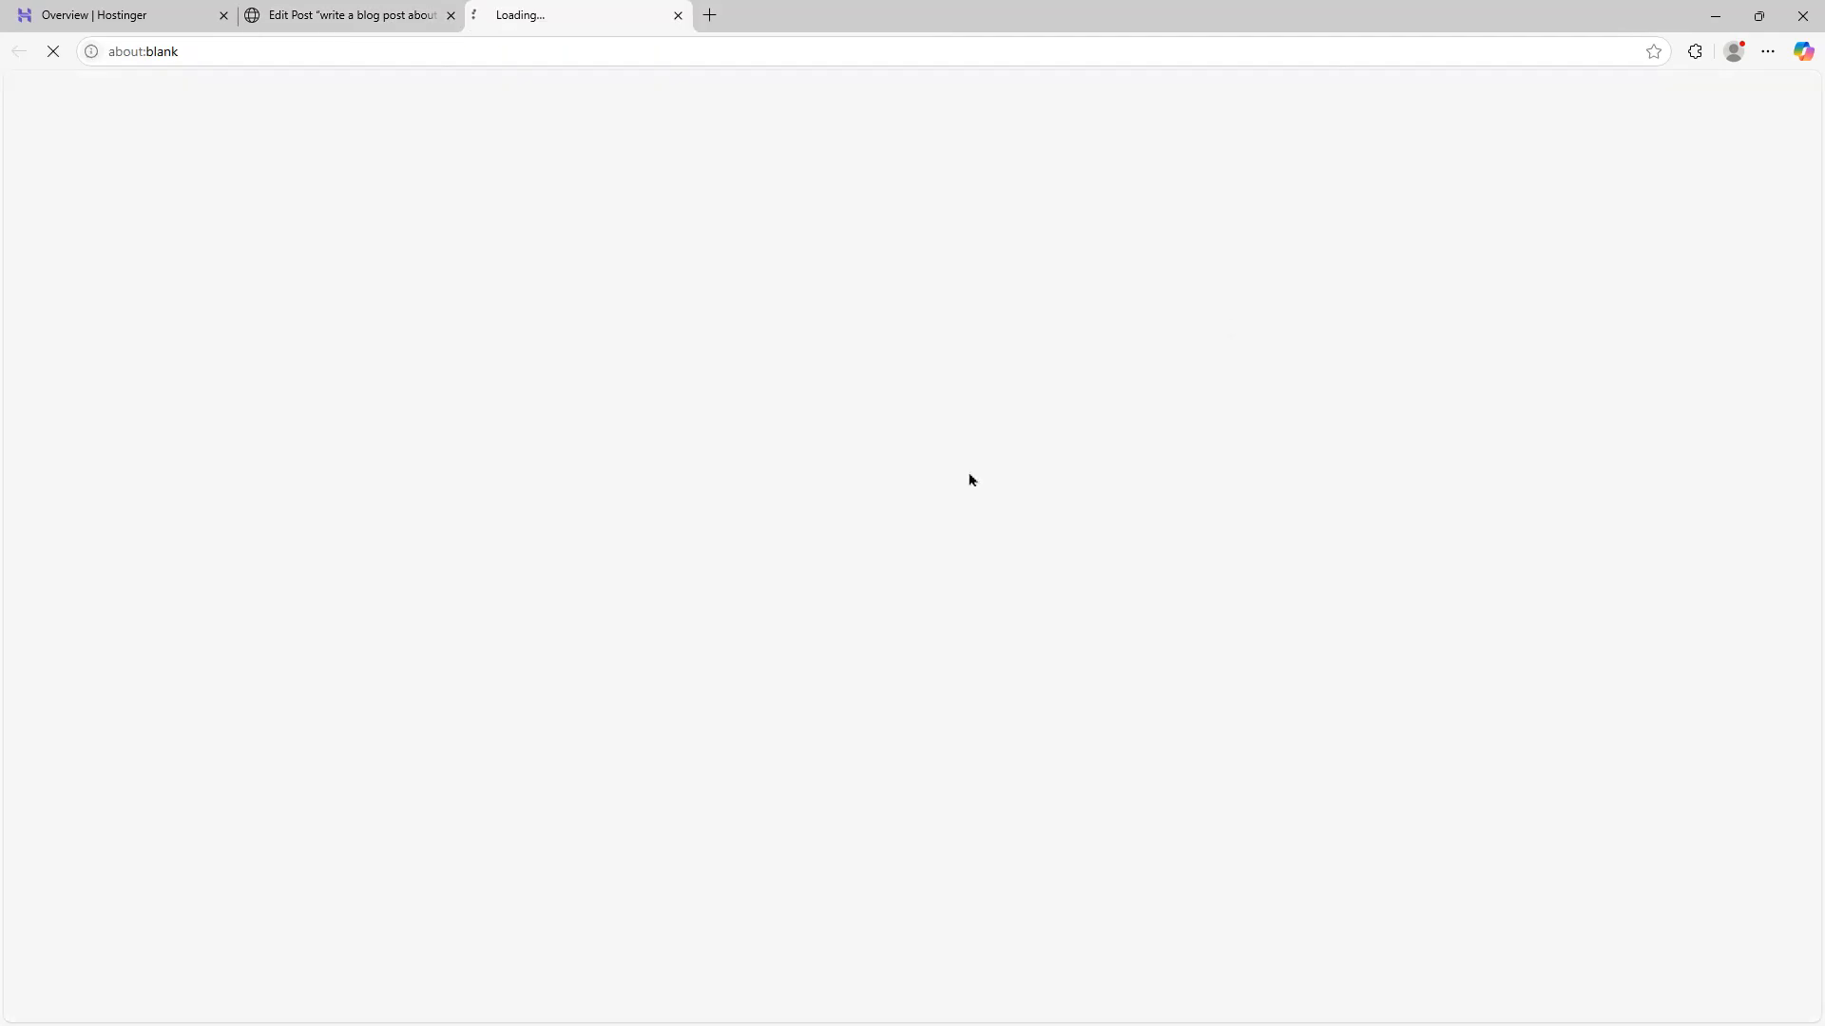
scroll(1230, 481, down, 15)
scroll(1307, 559, down, 15)
scroll(1308, 559, up, 10)
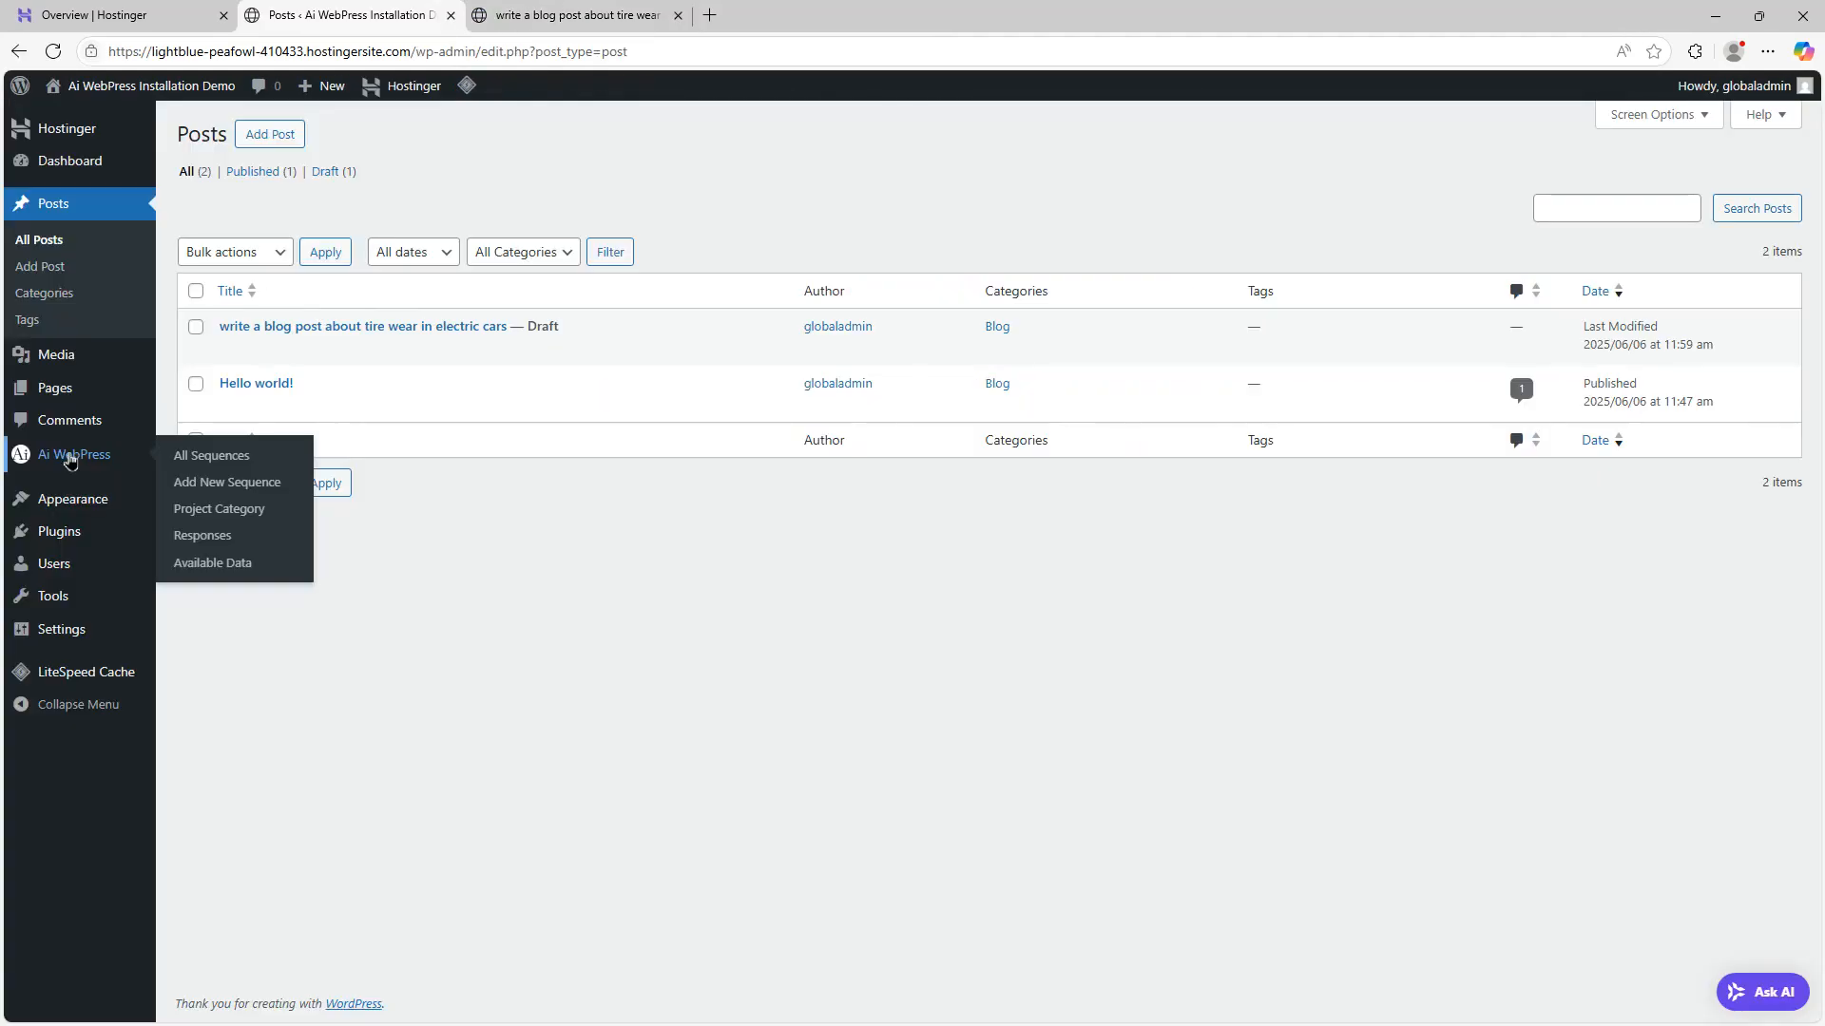
click(70, 462)
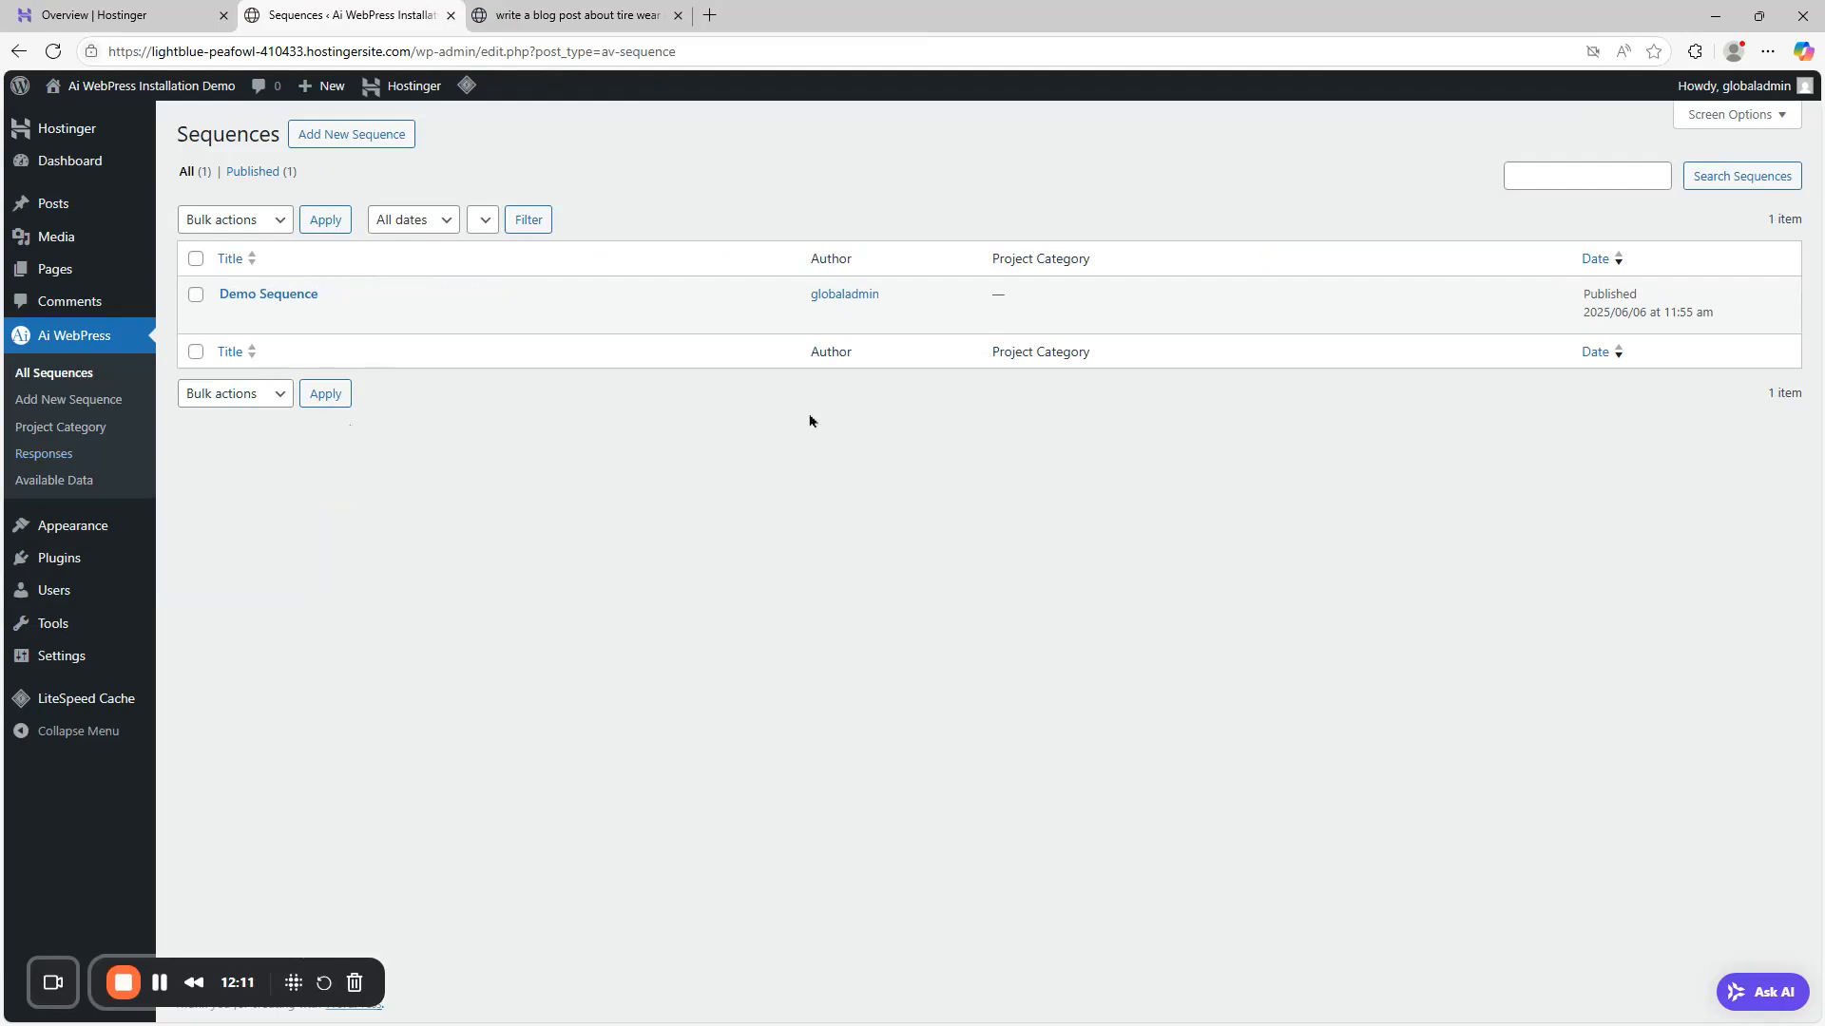